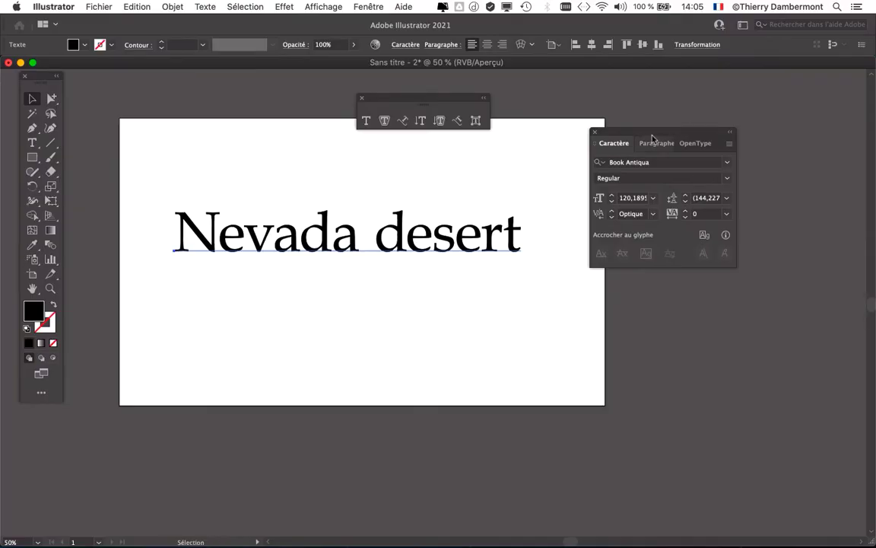
- Increase the tracking of the "Nevada desert" text to 30
left_click_drag(652, 138, 623, 145)
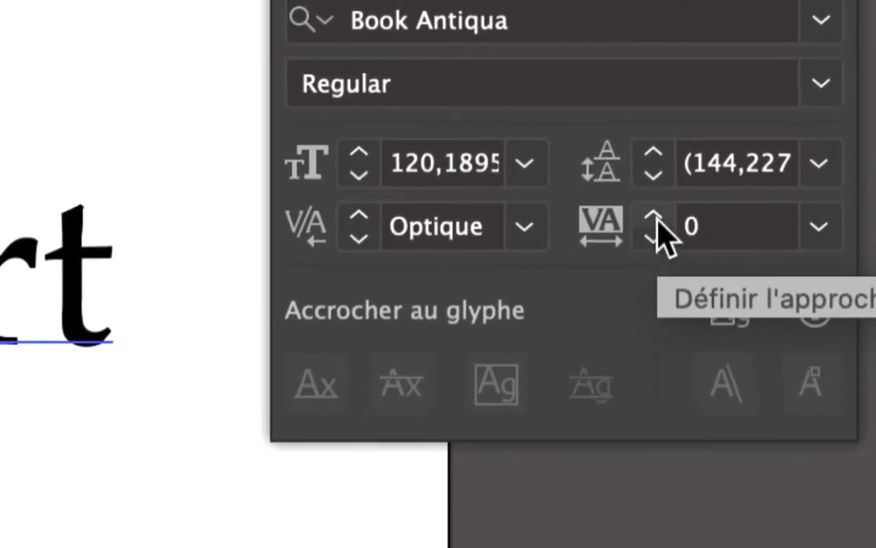
left_click(653, 217)
left_click(654, 218)
left_click(653, 217)
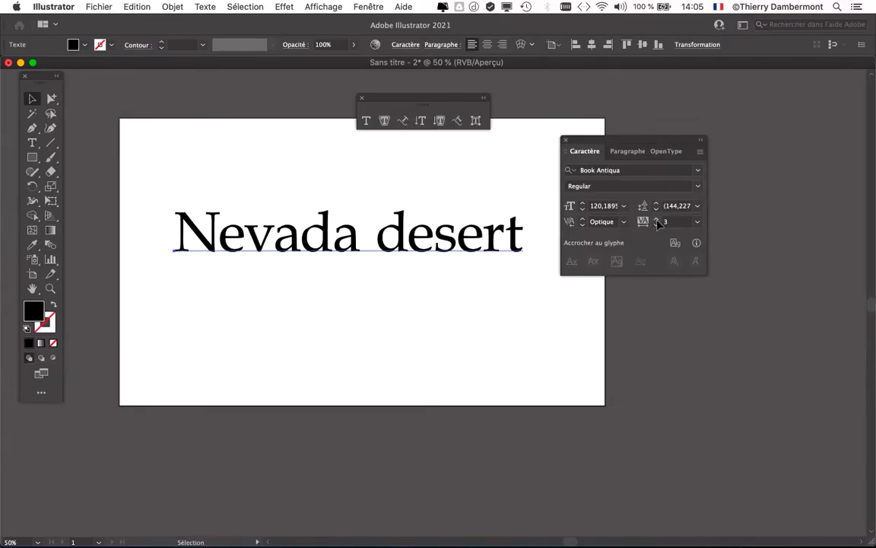
left_click(654, 218)
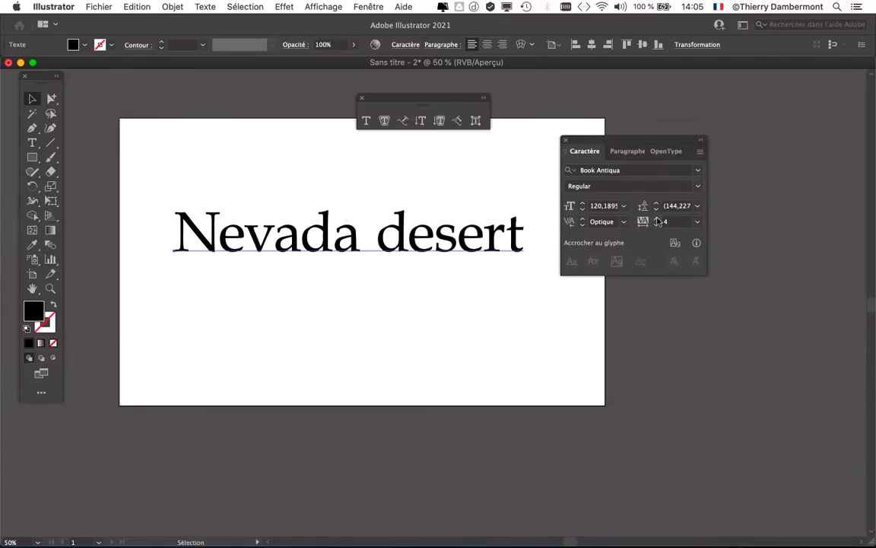
left_click(657, 220)
left_click(657, 220)
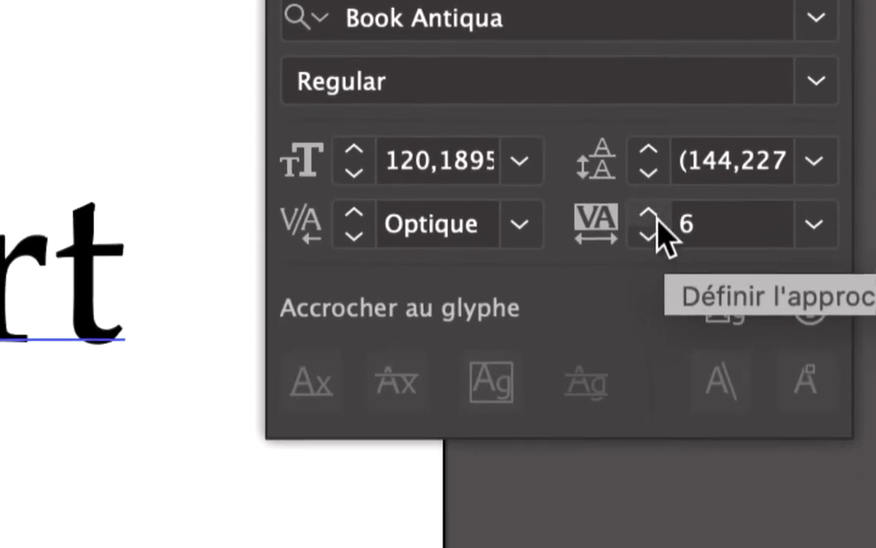
left_click(657, 221)
left_click(657, 220)
left_click(657, 220)
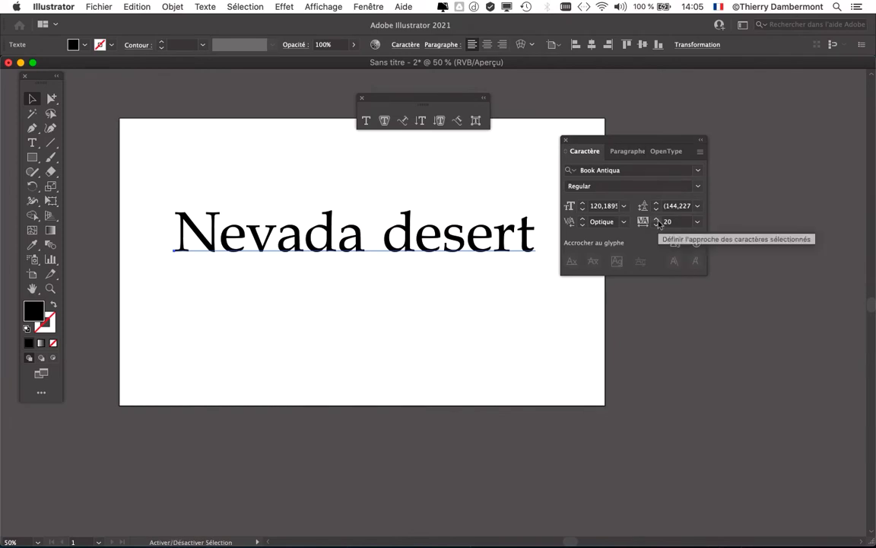
left_click(657, 221)
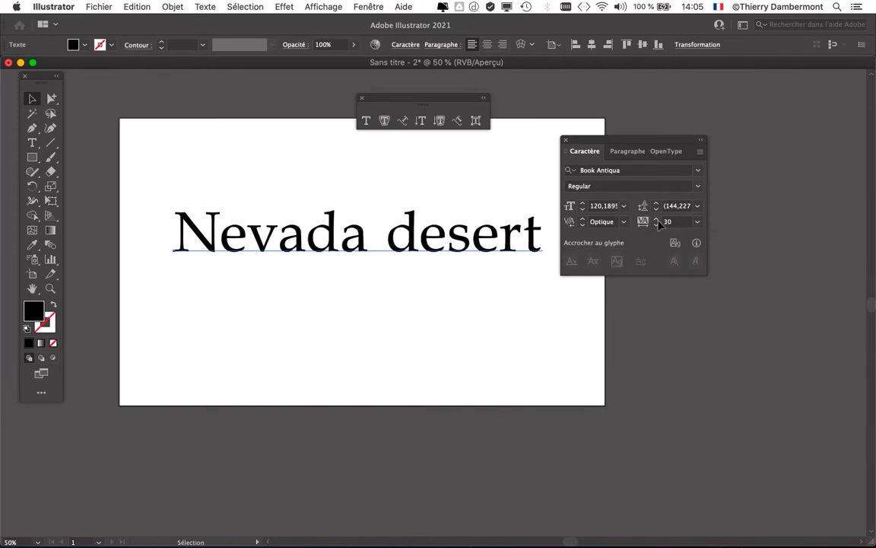
- Move the Character panel clear of the artboard and reduce the "Nevada desert" font size to 70 pt
left_click_drag(642, 143, 717, 115)
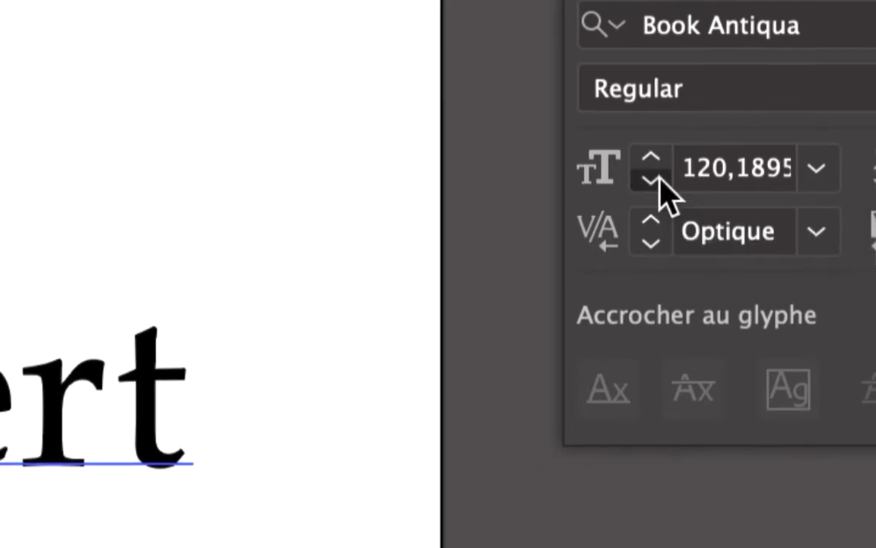
left_click(657, 181)
left_click(658, 180)
left_click(658, 180)
left_click(658, 179)
left_click(658, 180)
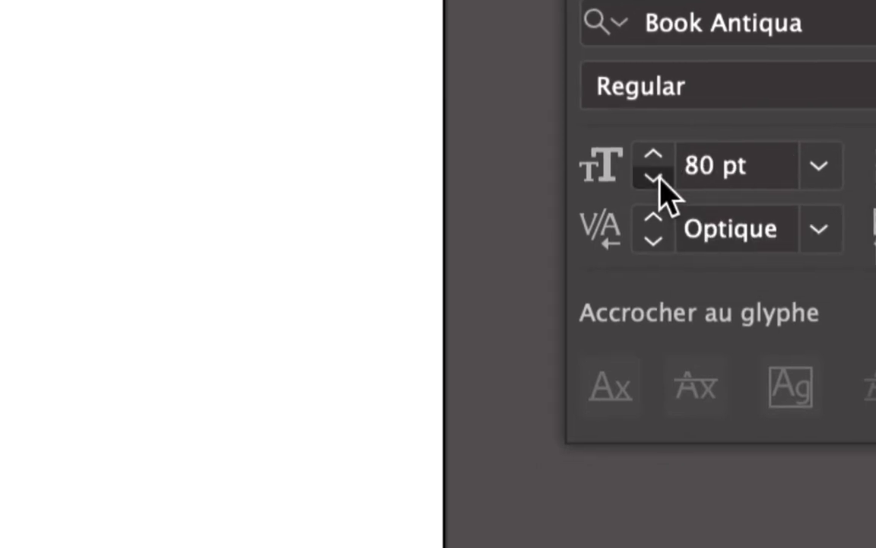
left_click(657, 179)
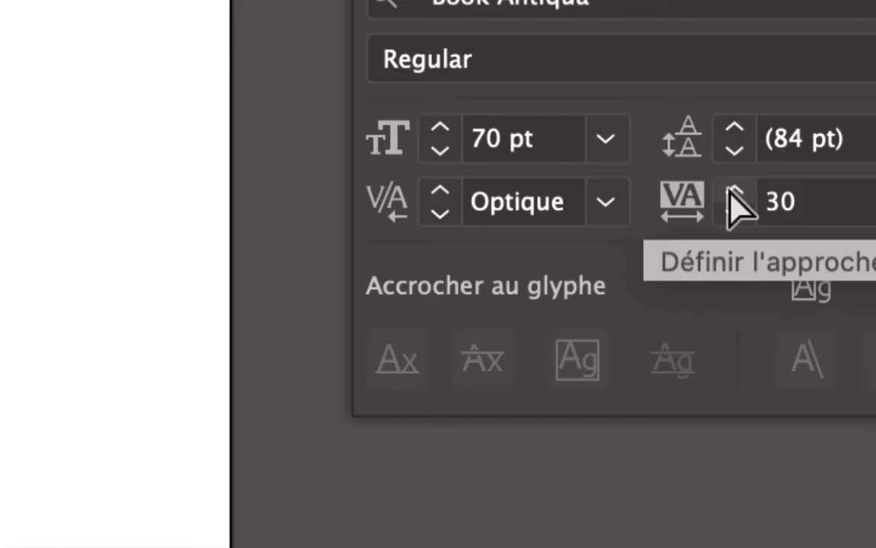
- Set the tracking of the "Nevada desert" text to 140 and deselect it
left_click(731, 191)
left_click(732, 192)
left_click(732, 192)
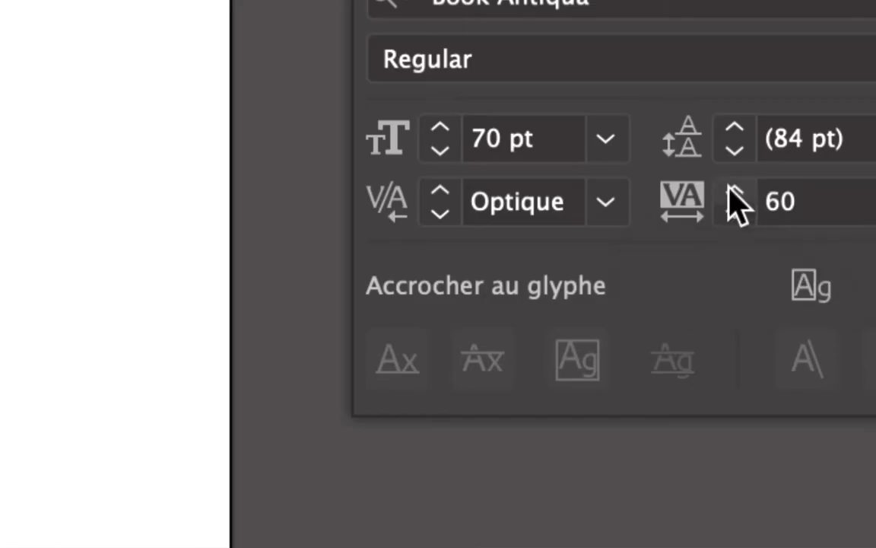
left_click(732, 192)
left_click(730, 190)
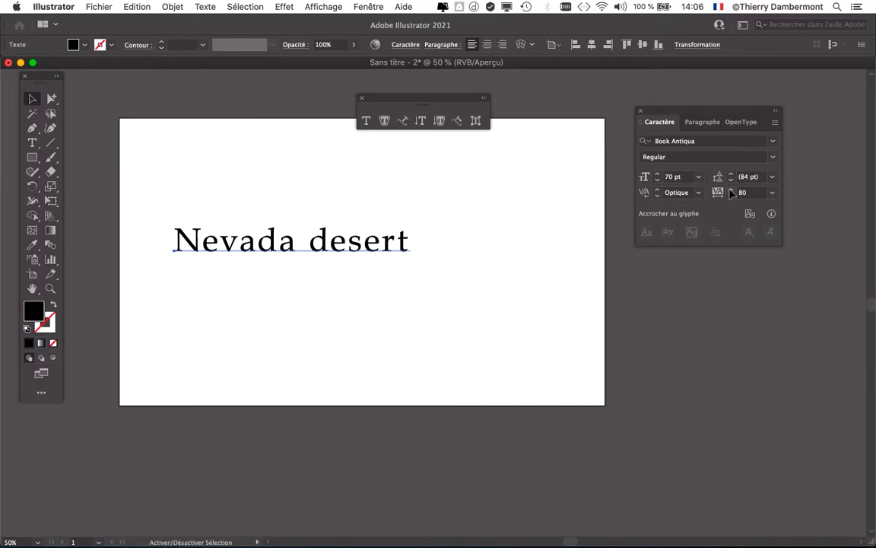
left_click(730, 190)
left_click(731, 190)
left_click(731, 190)
left_click(731, 190)
left_click(731, 190)
left_click(731, 190)
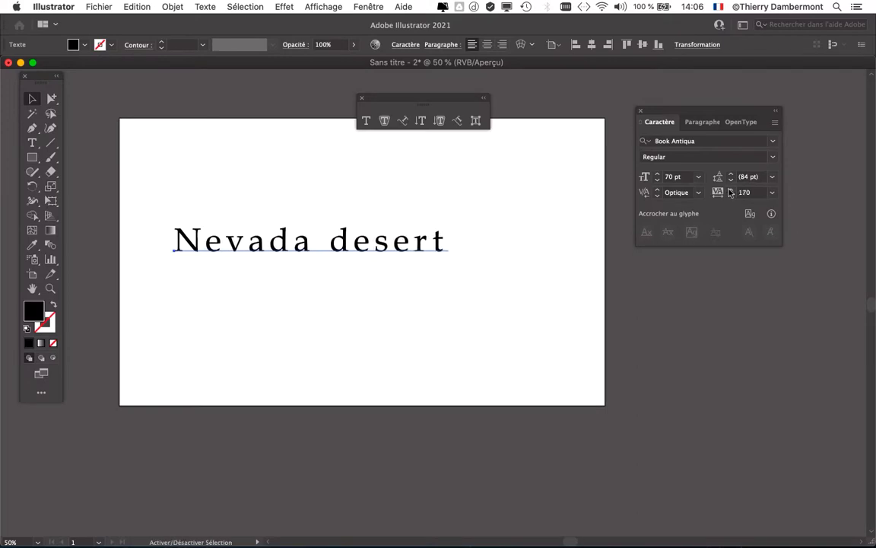
left_click(731, 190)
left_click(731, 190)
left_click(731, 195)
left_click(731, 195)
left_click(731, 196)
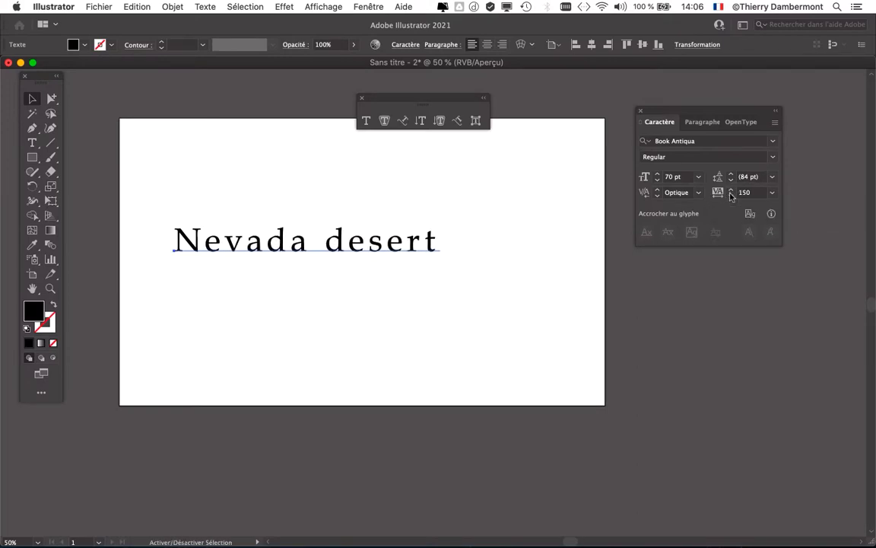
left_click(730, 195)
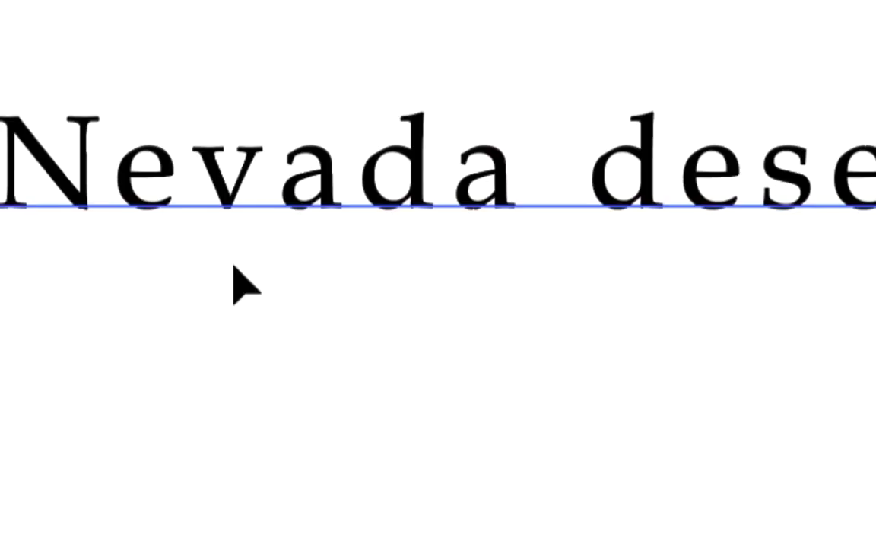
left_click(234, 285)
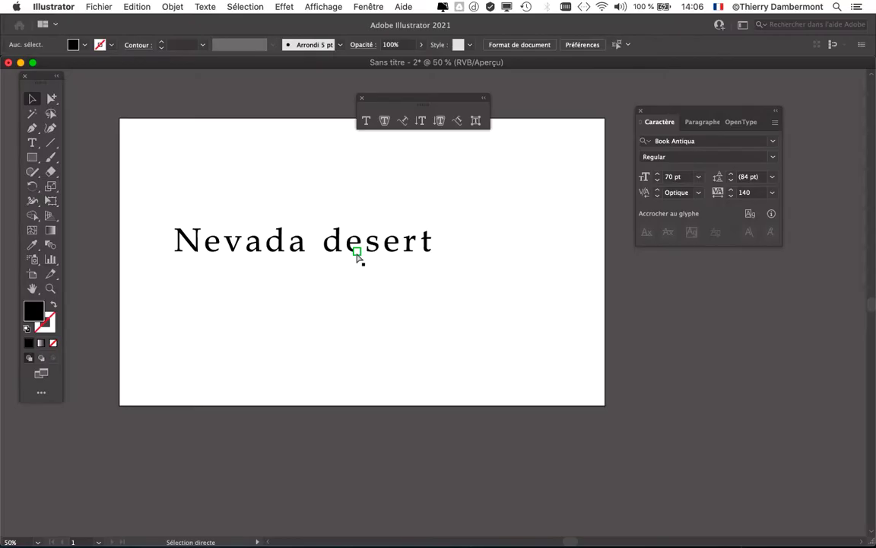
- Select the "Nevada desert" text, raise its font size to 100 pt and deselect it
left_click(265, 253)
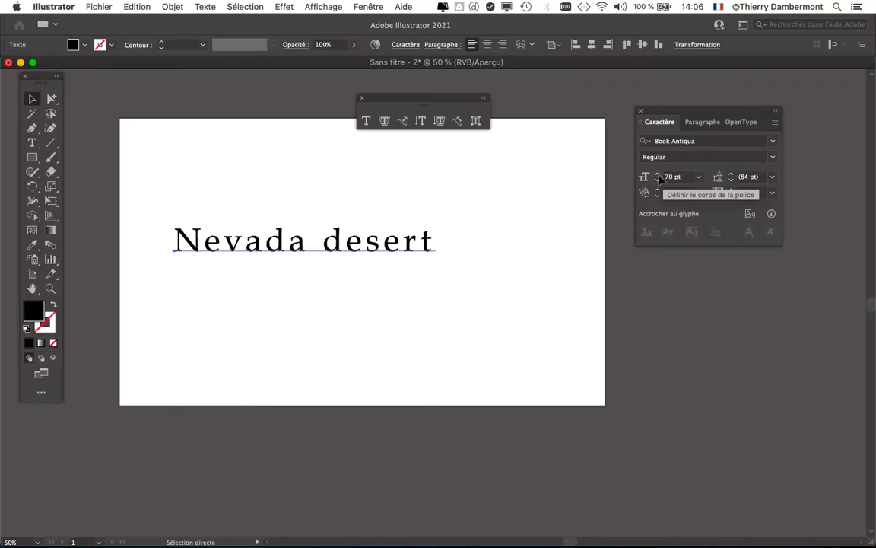
left_click(659, 175)
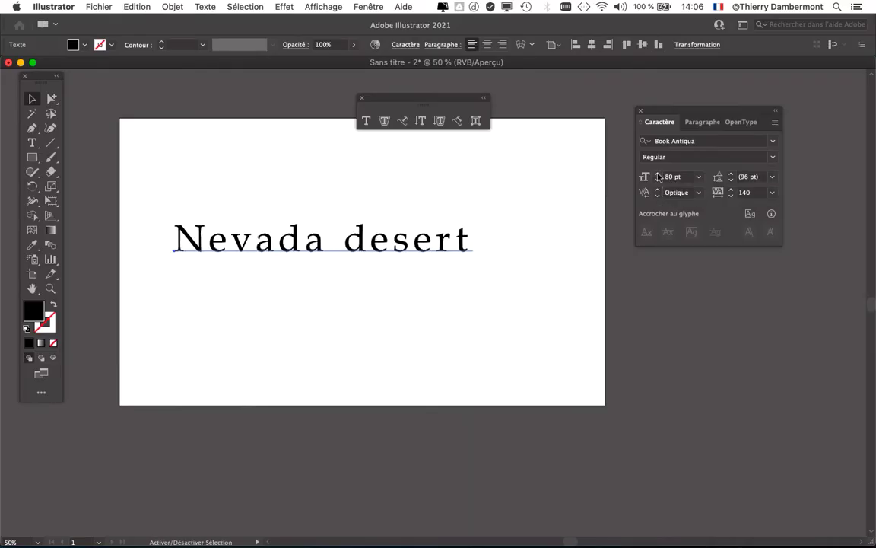
left_click(658, 174)
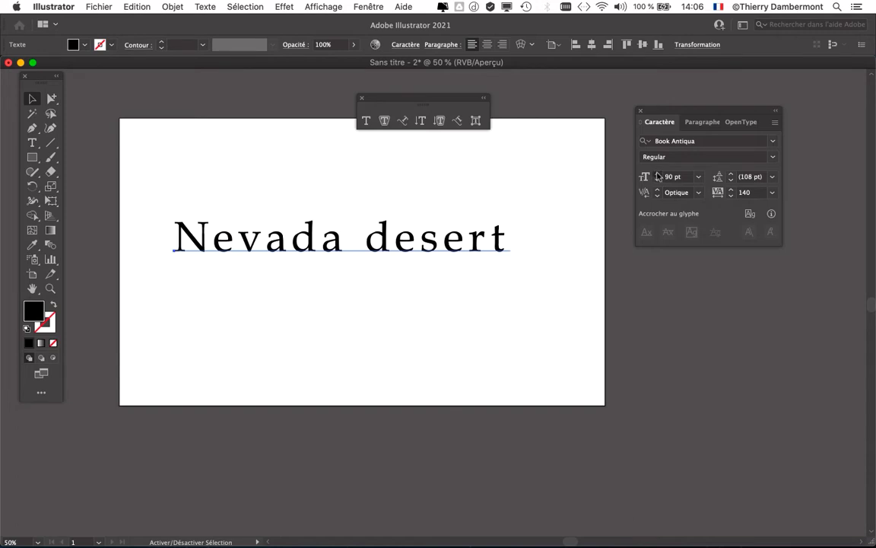
left_click(658, 174)
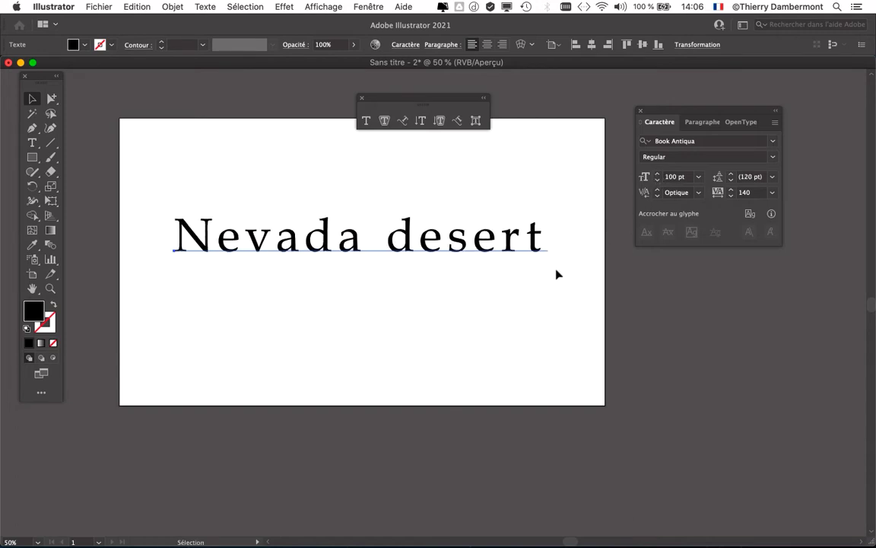
left_click(374, 307)
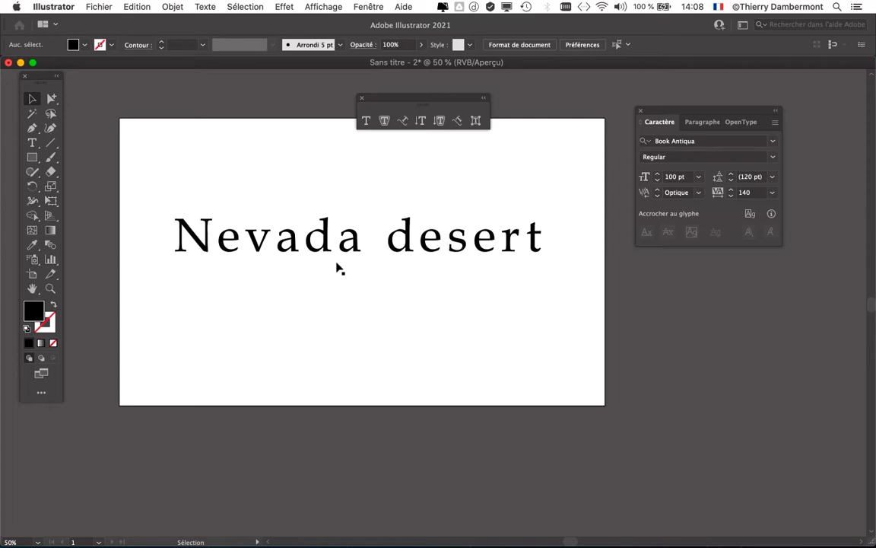
- Switch to Firefox, show image results for "blank space is not your enemy" and open the multicoloured WSINYE cover's Amazon page
mouse_move(2, 369)
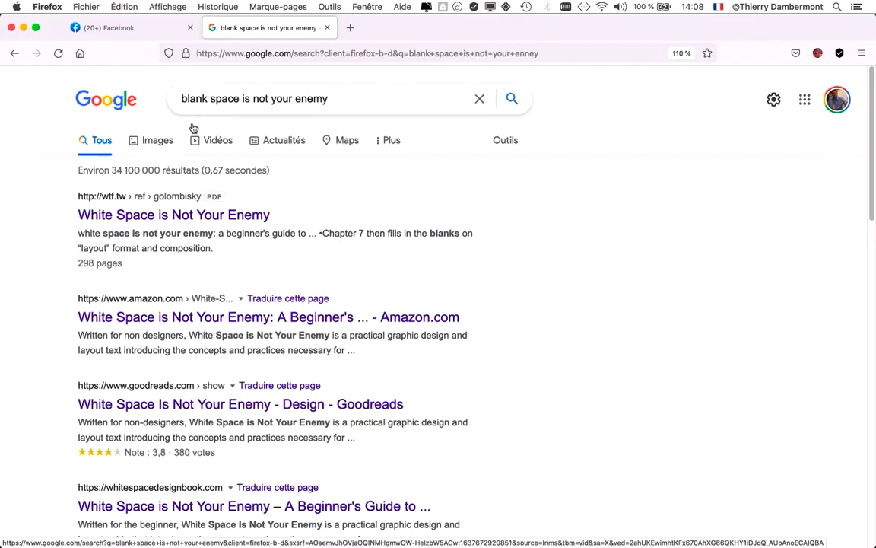
left_click(166, 143)
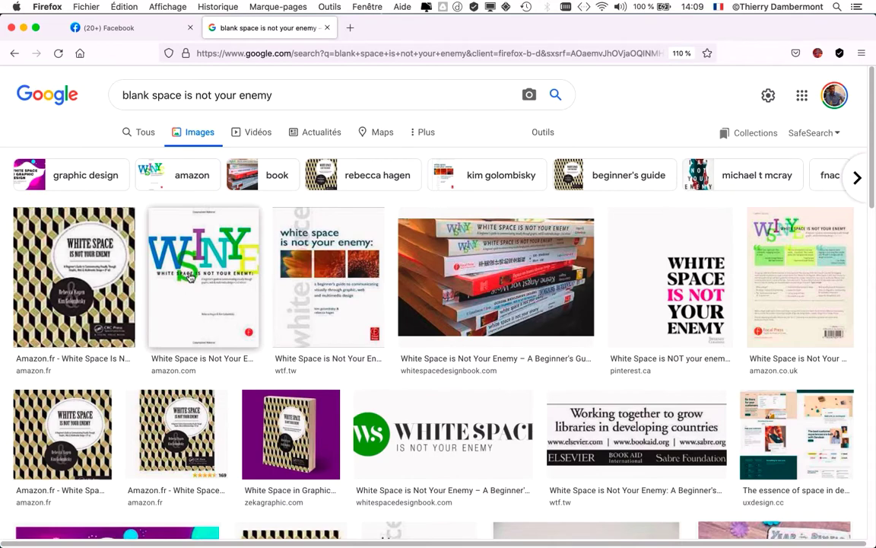
left_click(189, 276)
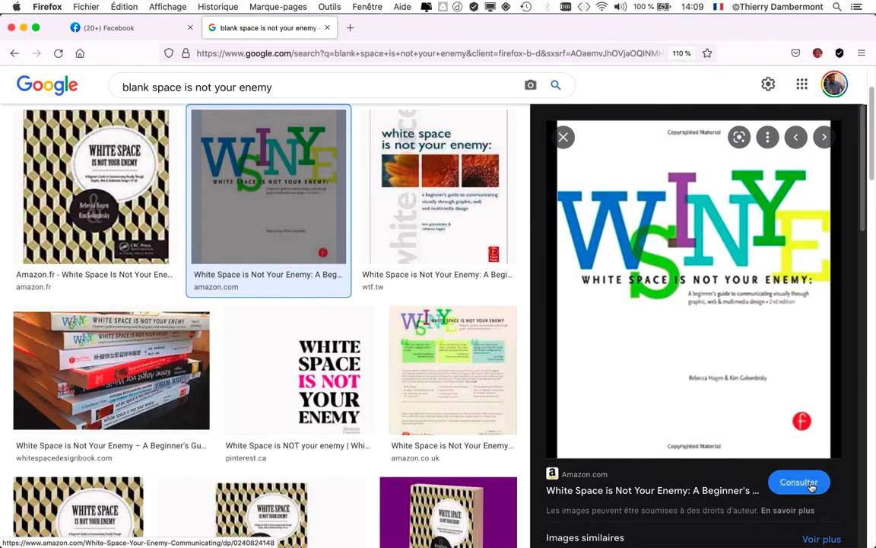
left_click(799, 482)
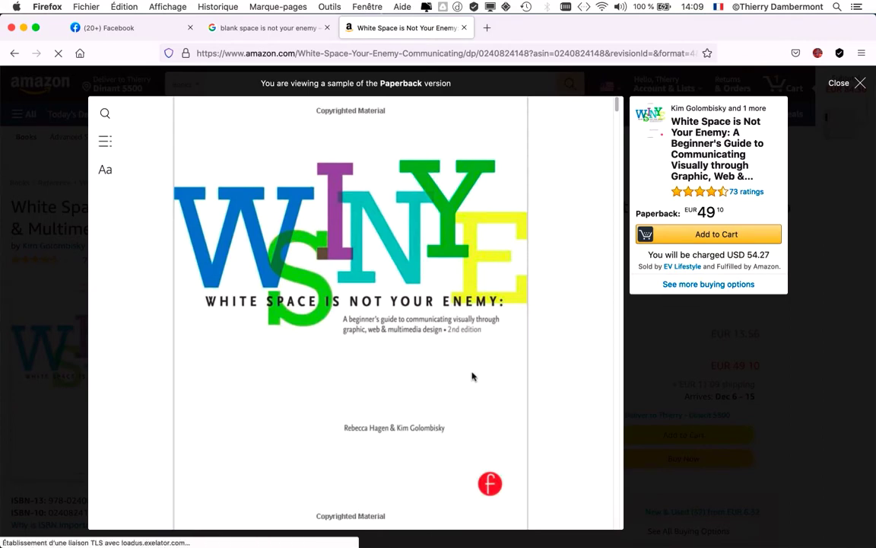
- Look through the front matter, table of contents and preface in the sample of "White Space is Not Your Enemy"
scroll(471, 376, "down", 10)
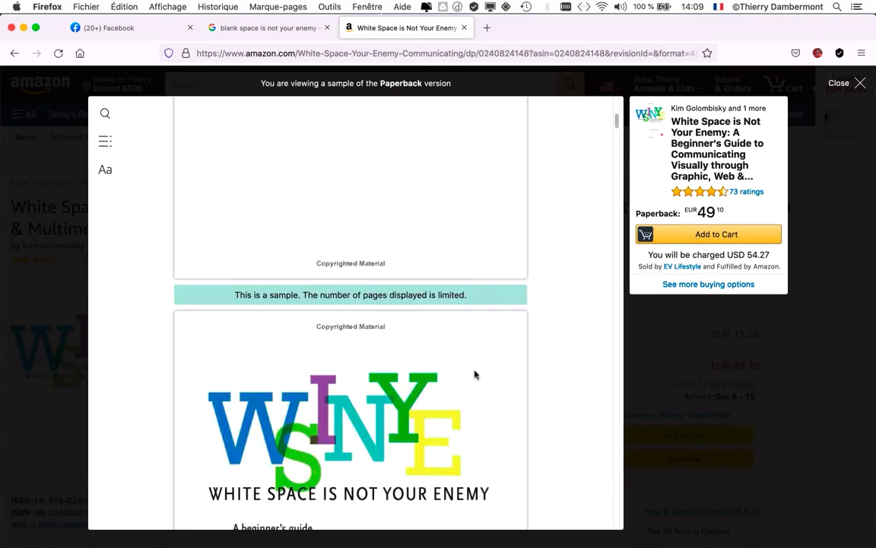
scroll(474, 374, "down", 10)
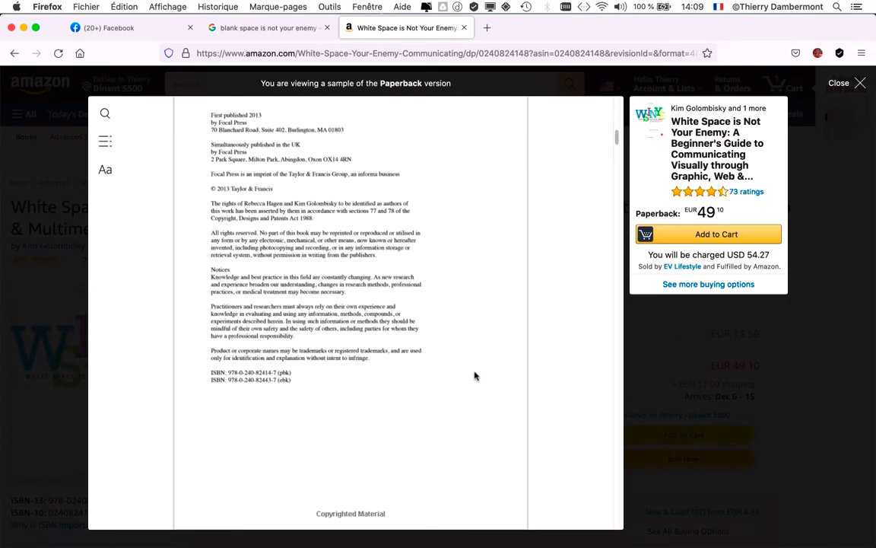
scroll(474, 375, "down", 10)
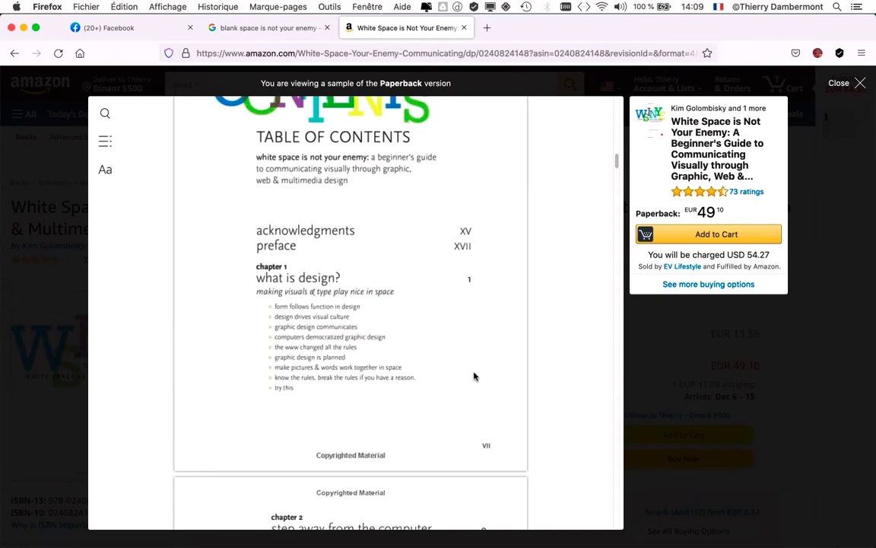
scroll(473, 376, "down", 10)
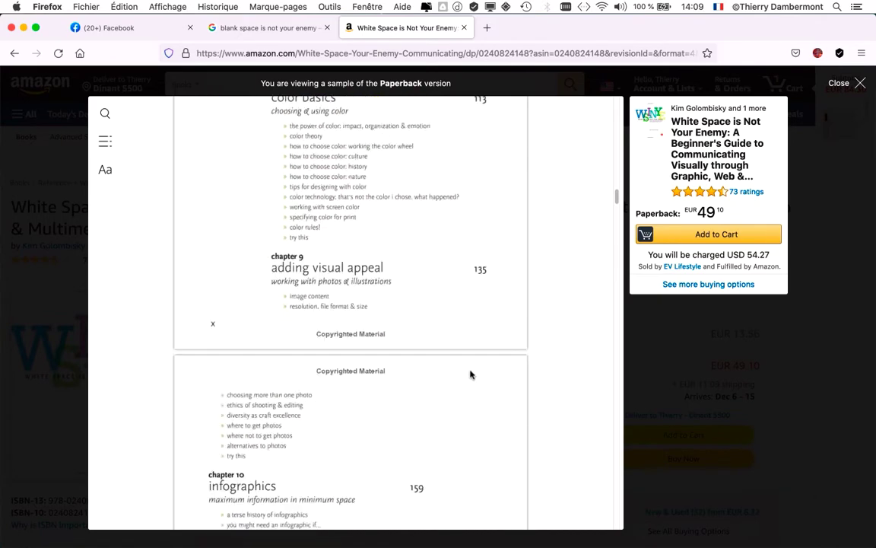
scroll(470, 374, "down", 10)
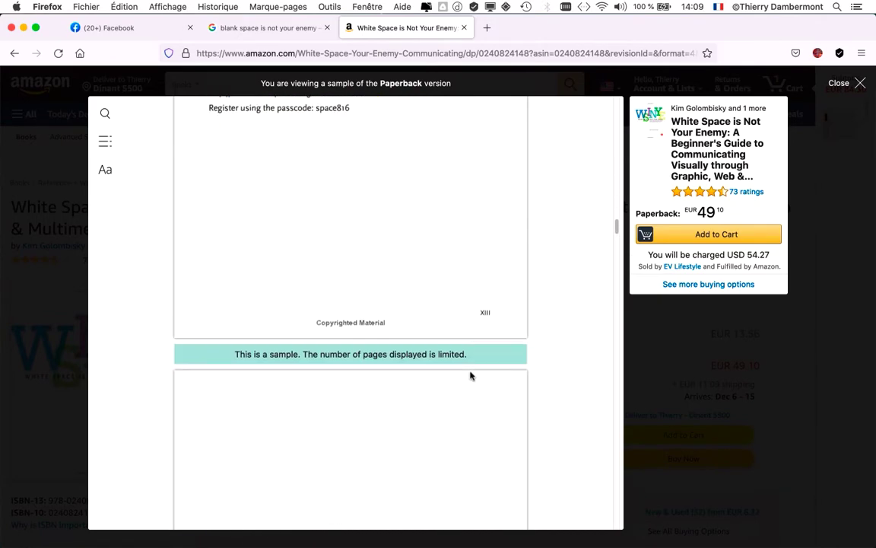
scroll(470, 375, "down", 5)
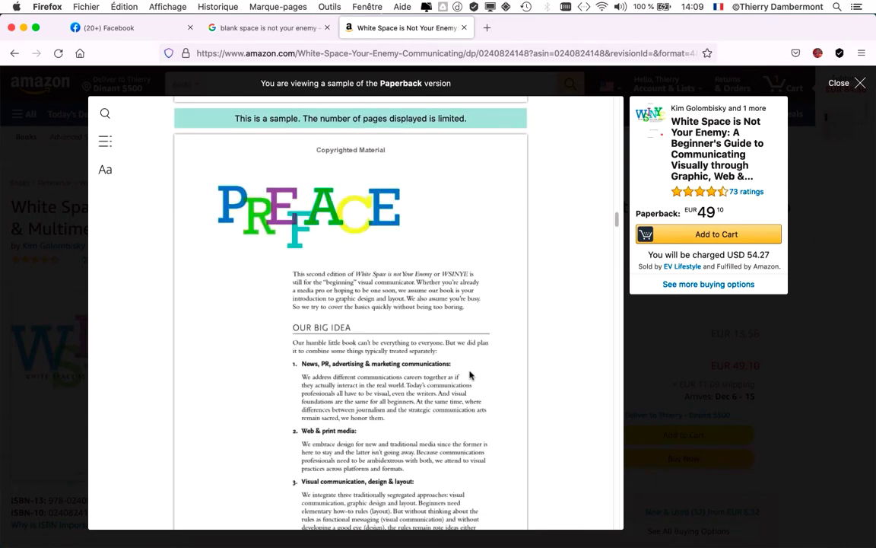
scroll(470, 376, "down", 15)
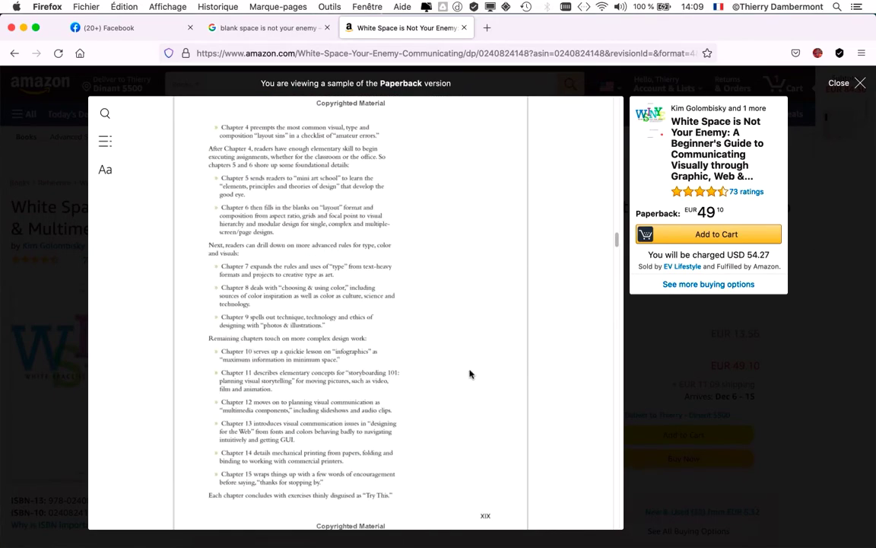
scroll(470, 374, "down", 15)
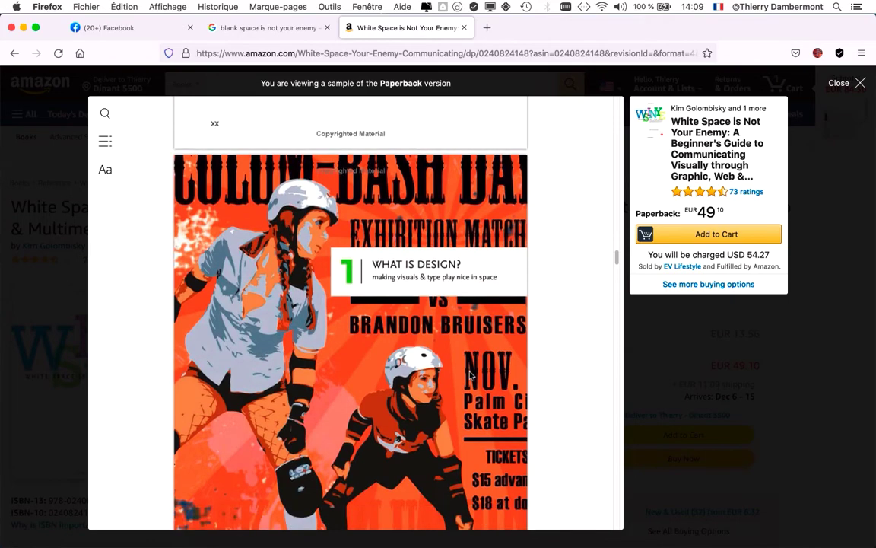
- Look through the sample pages of chapters 1 and 2 and examine the Digital Media layout example on page 13
scroll(470, 376, "down", 10)
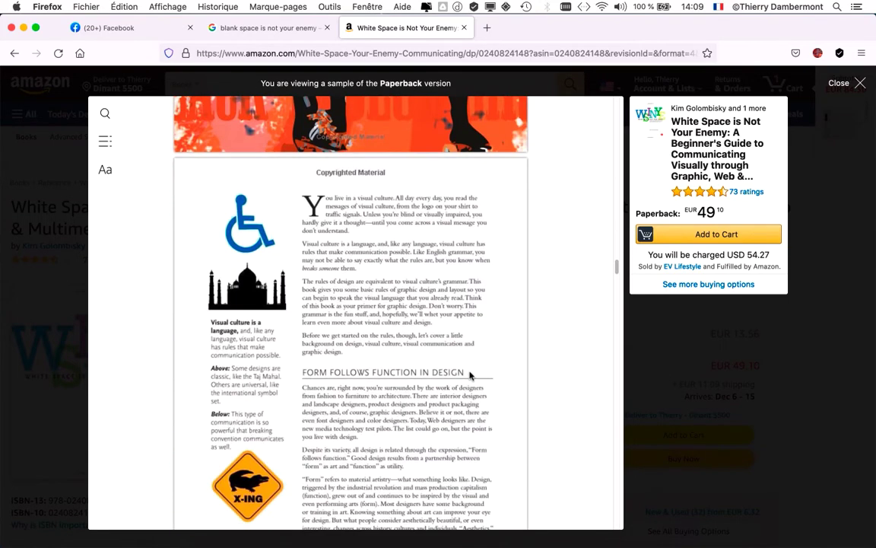
scroll(470, 376, "down", 10)
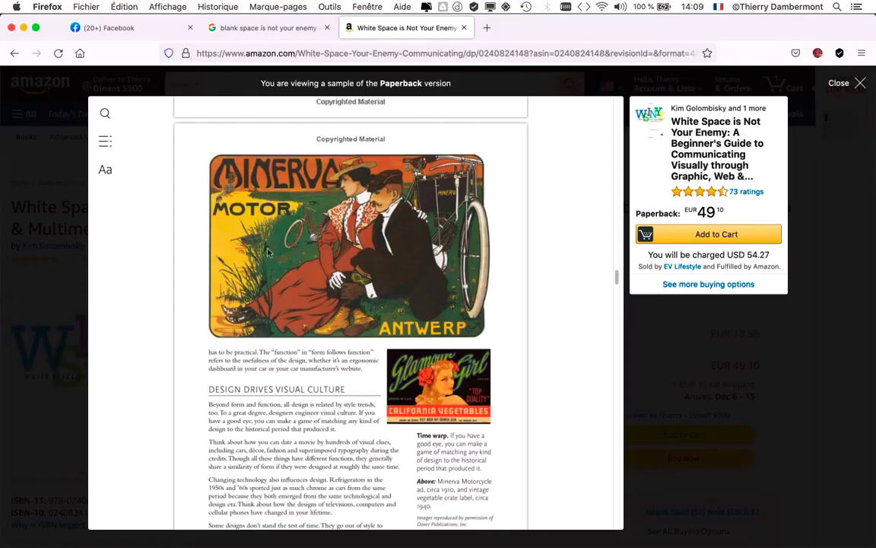
scroll(374, 343, "down", 12)
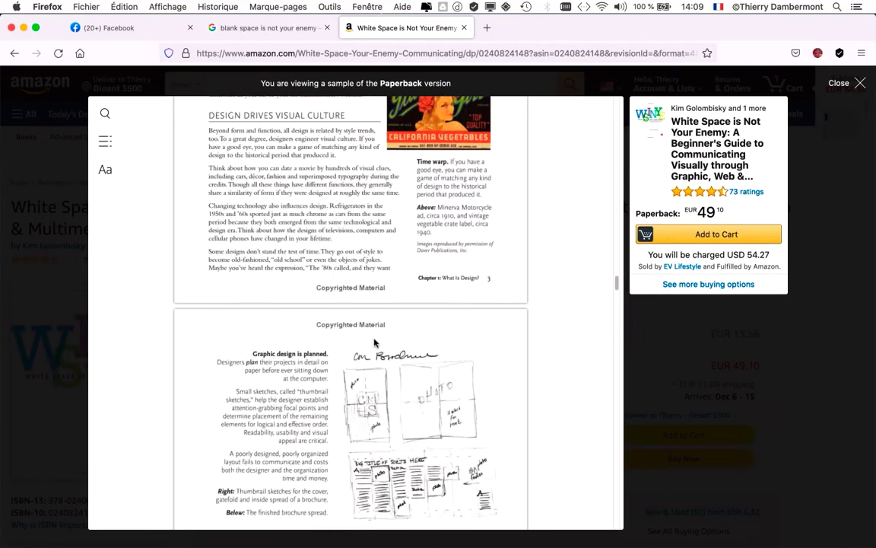
scroll(374, 343, "down", 10)
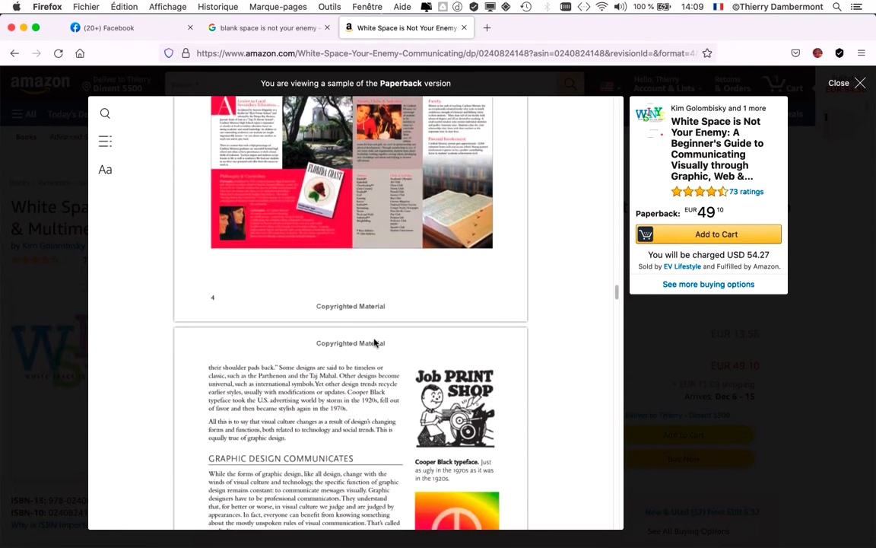
scroll(374, 343, "down", 12)
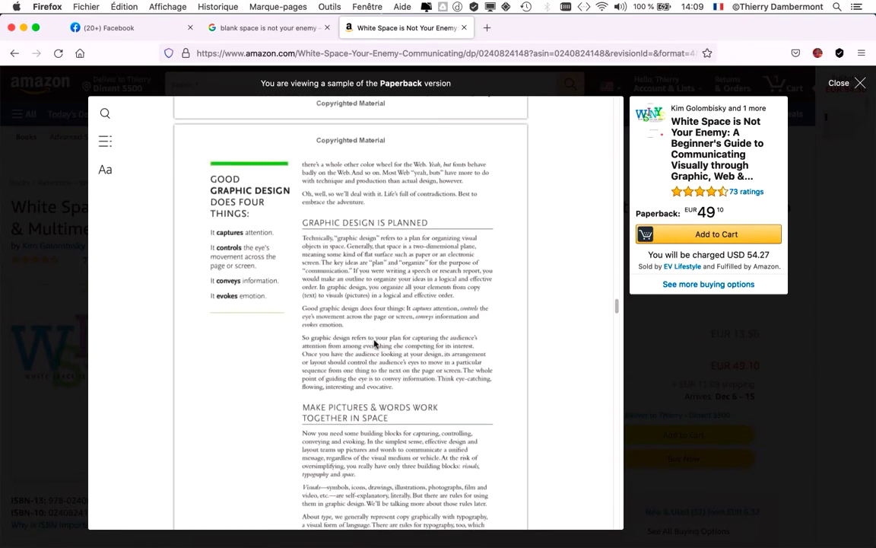
scroll(375, 345, "down", 12)
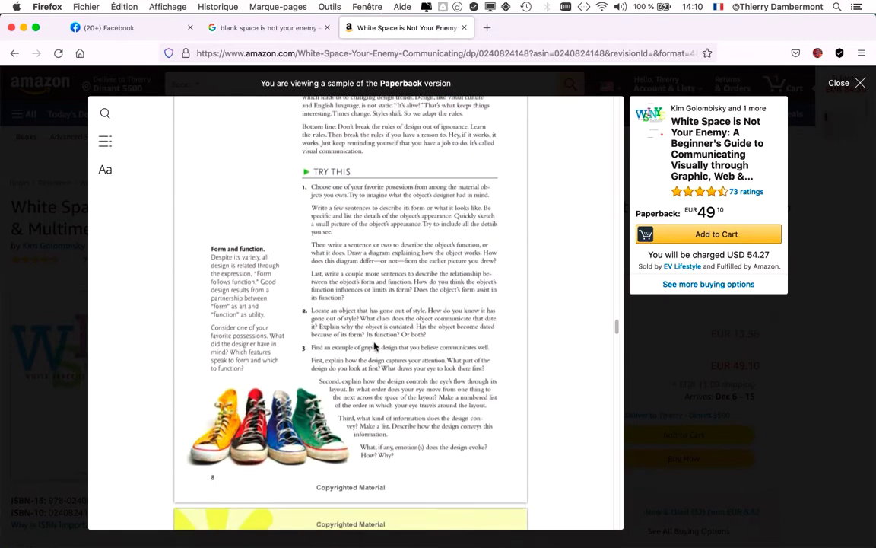
scroll(374, 346, "down", 12)
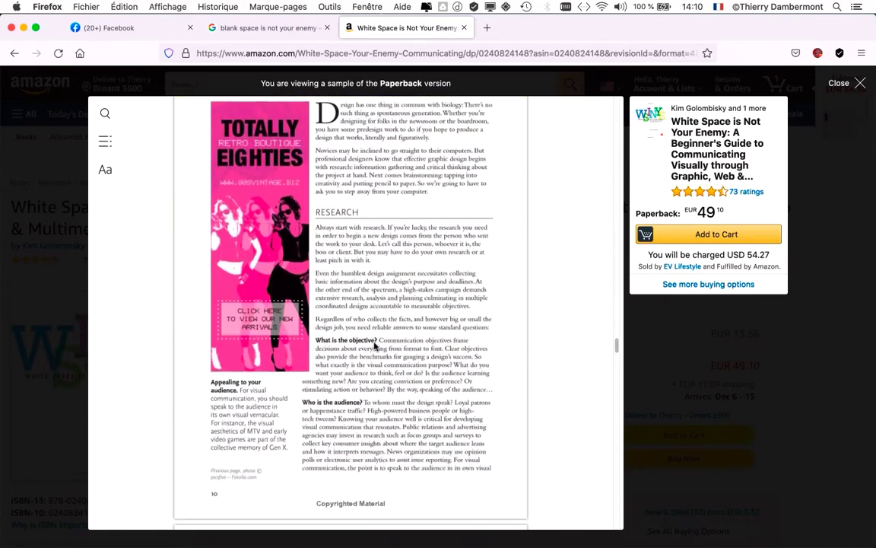
scroll(374, 346, "down", 10)
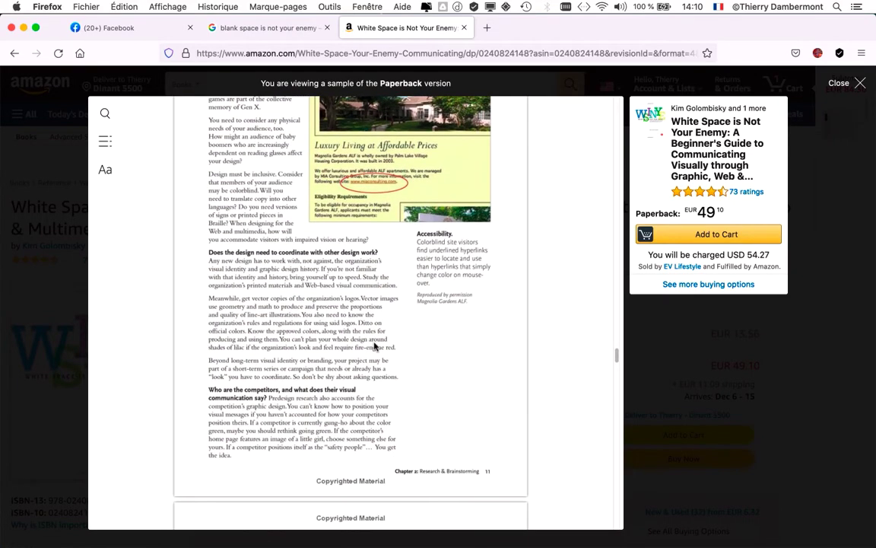
scroll(375, 346, "down", 10)
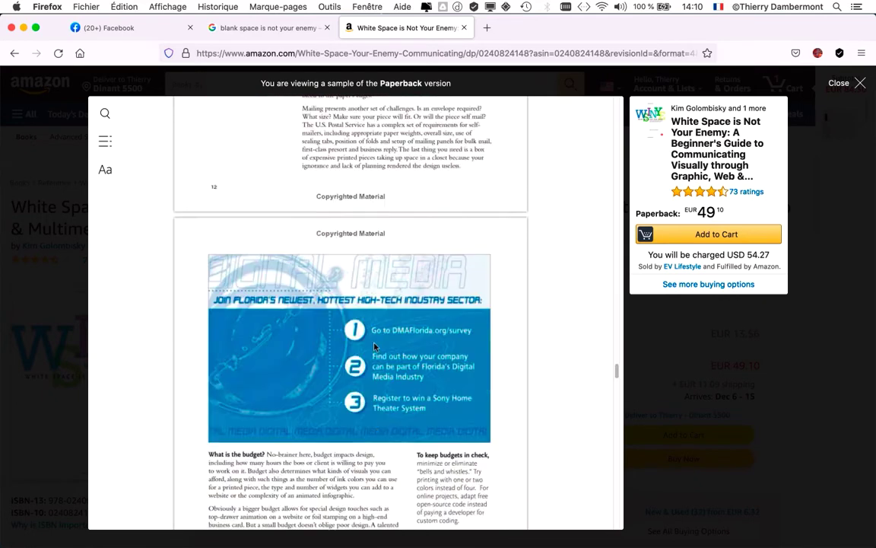
scroll(393, 243, "down", 6)
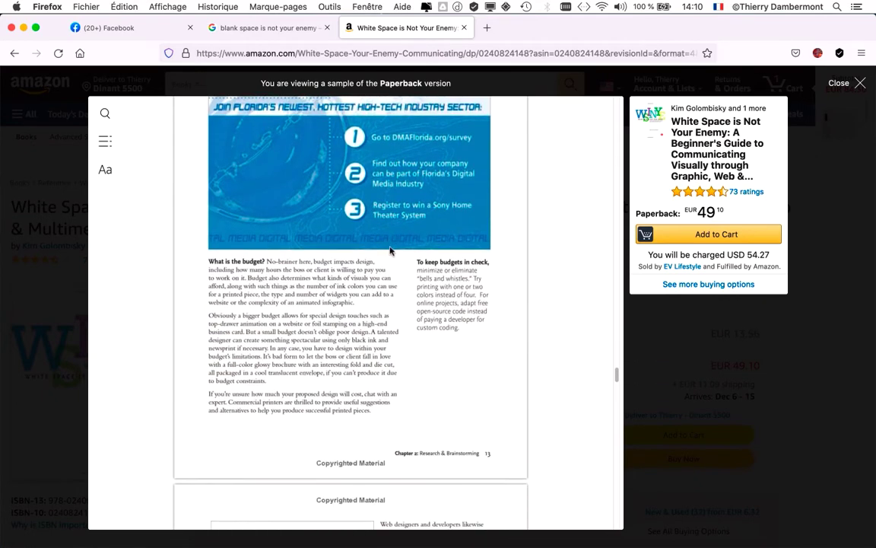
scroll(391, 251, "up", 5)
scroll(390, 252, "up", 2)
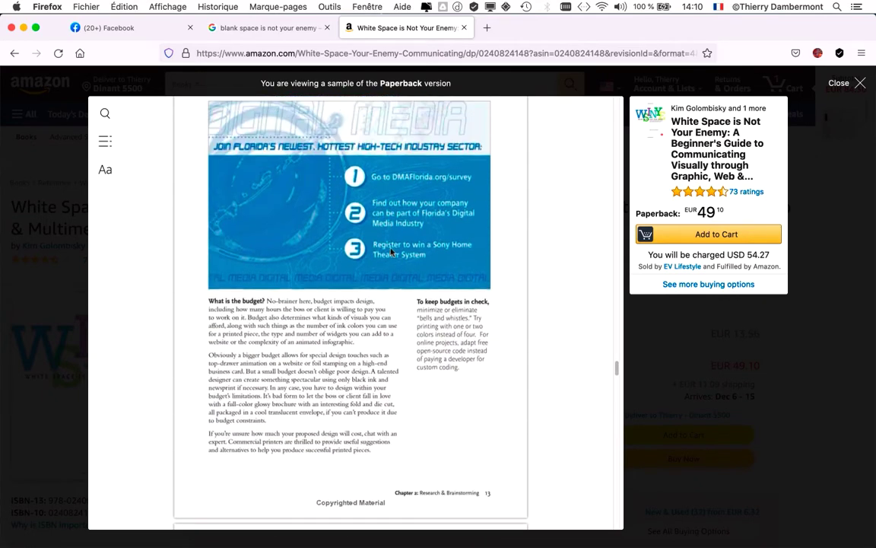
scroll(270, 203, "up", 1)
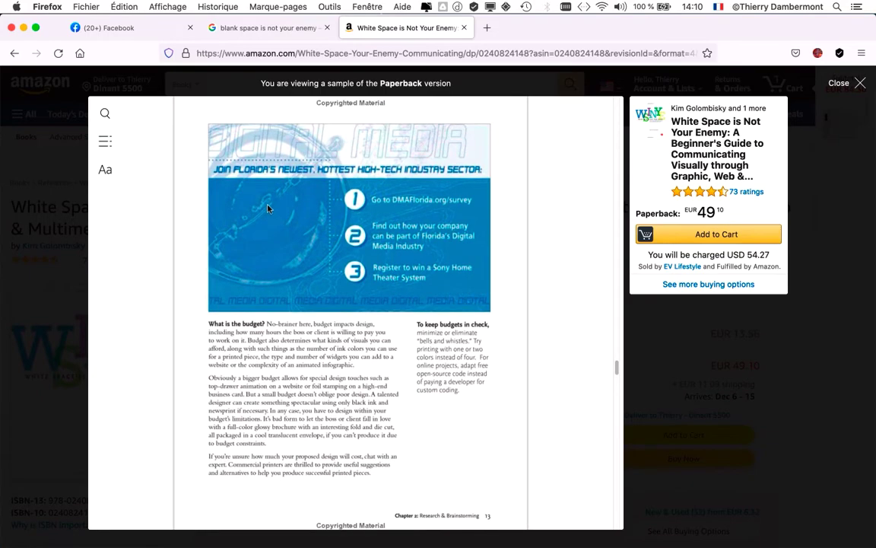
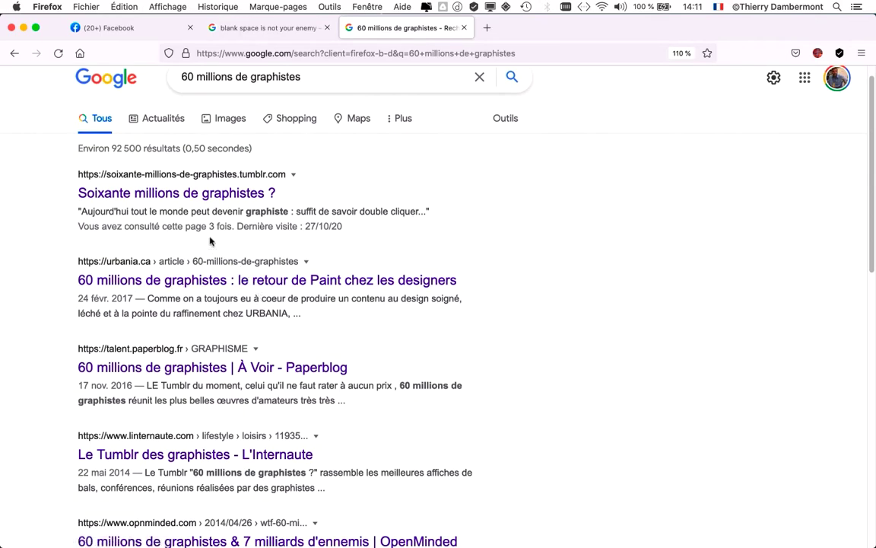
- Open the "Soixante millions de graphistes ?" Tumblr result in a new tab, switch to it and accept its cookie notice
middle_click(139, 183)
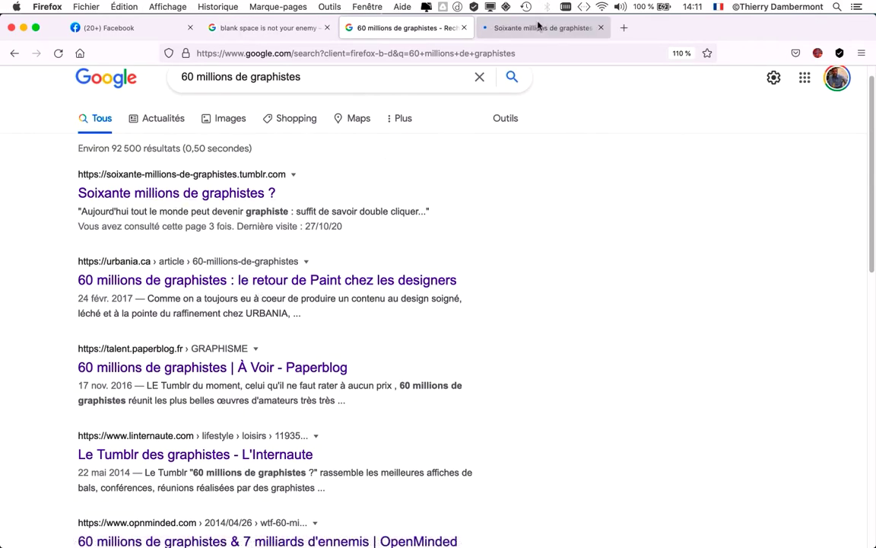
left_click(537, 27)
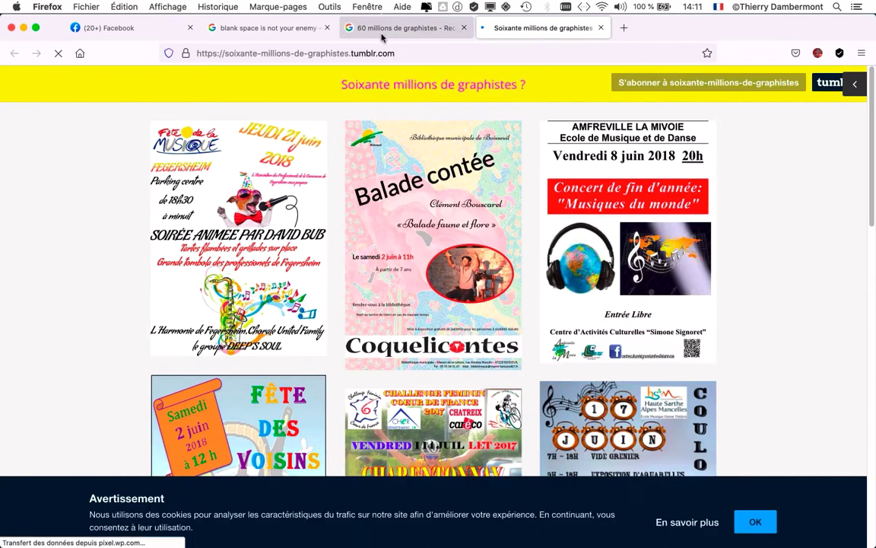
left_click(390, 28)
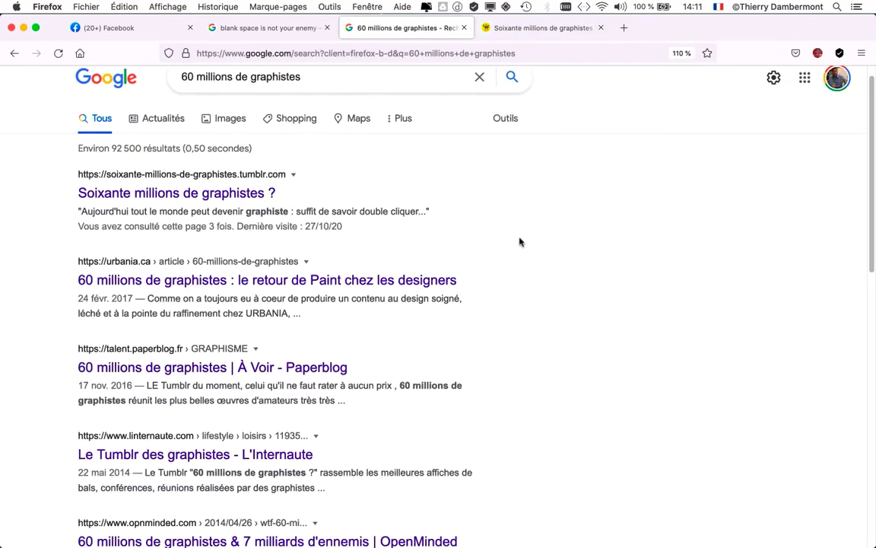
scroll(520, 242, "down", 3)
scroll(520, 242, "up", 4)
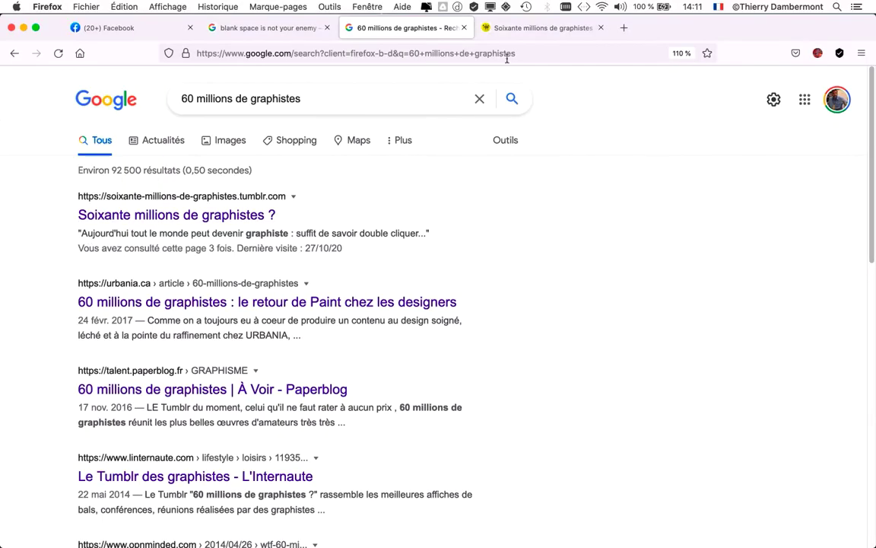
left_click(516, 34)
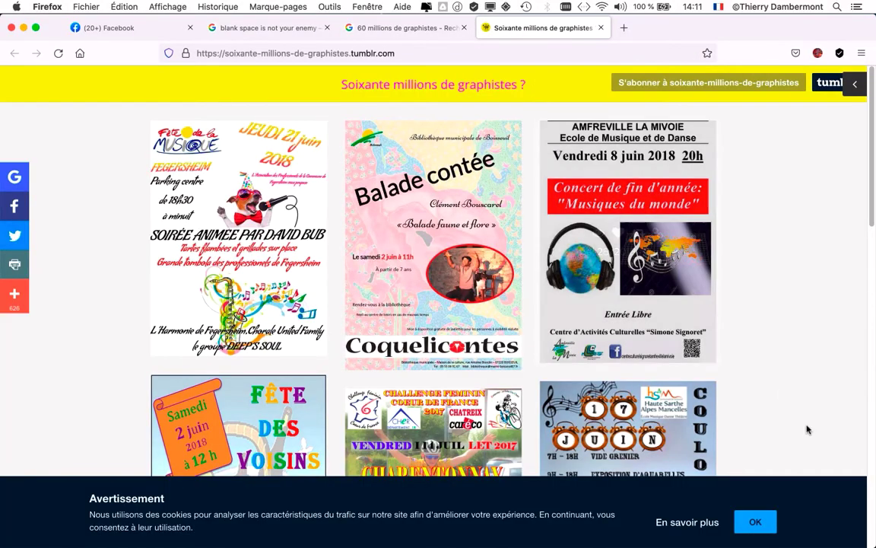
left_click(766, 523)
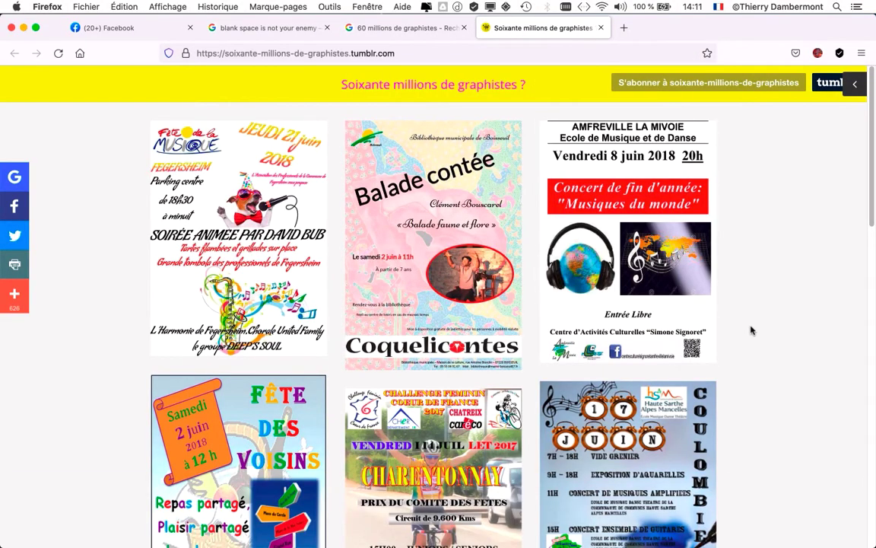
- Look through the amateur event posters on the "Soixante millions de graphistes ?" page and examine their crowded layouts
scroll(752, 331, "down", 2)
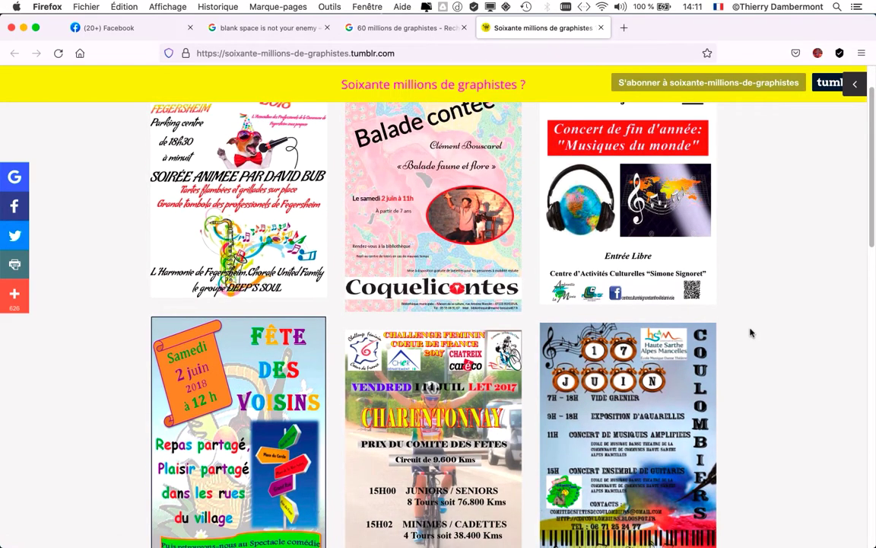
scroll(751, 331, "up", 2)
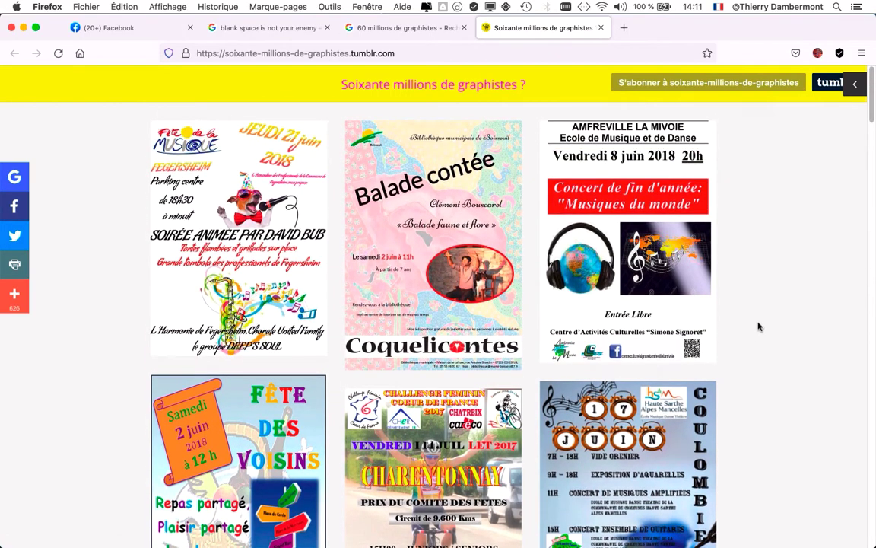
scroll(757, 326, "down", 5)
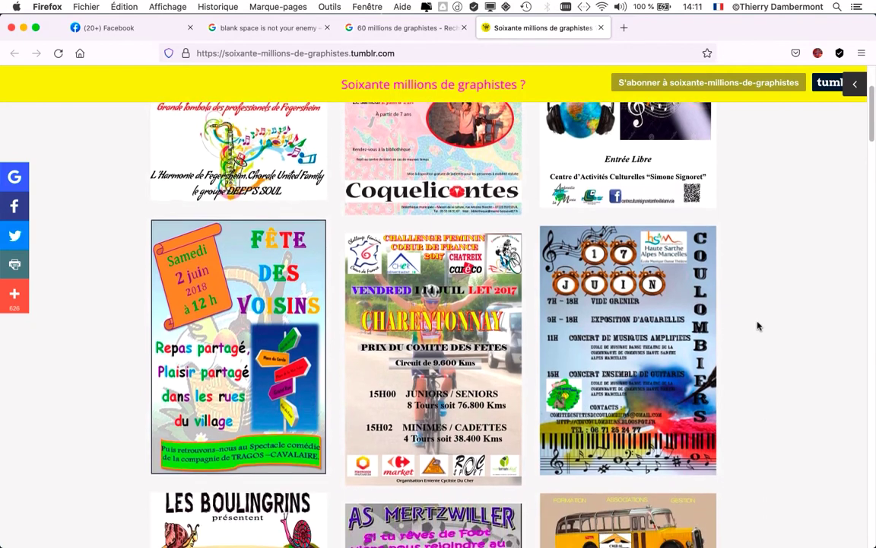
scroll(758, 326, "down", 2)
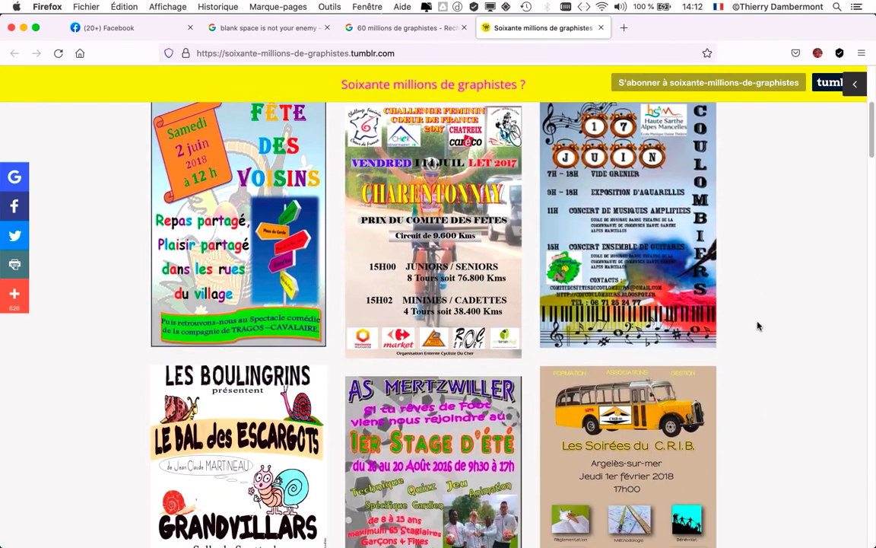
scroll(758, 327, "down", 2)
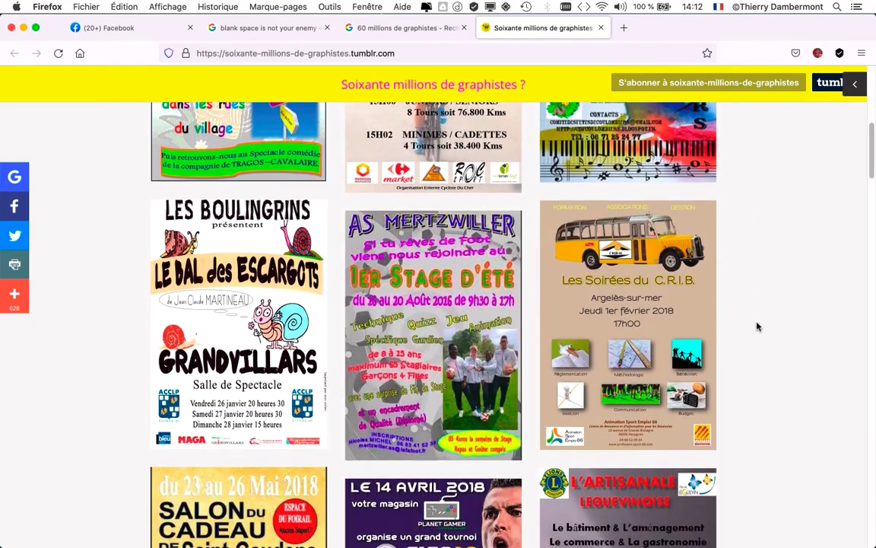
scroll(758, 326, "down", 2)
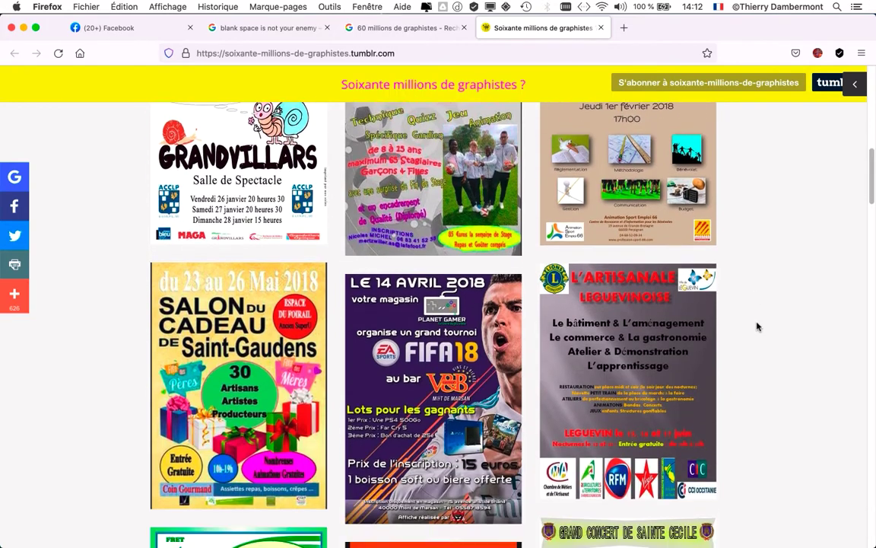
scroll(757, 327, "down", 1)
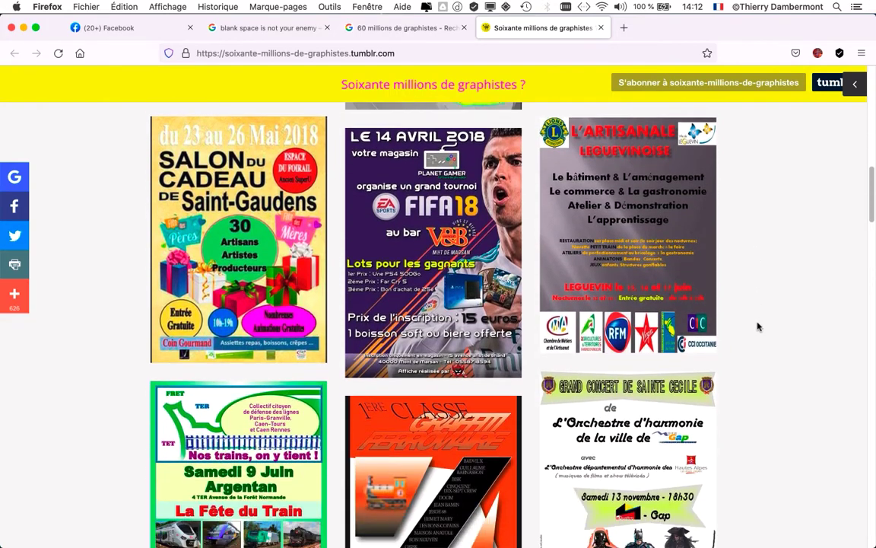
scroll(757, 326, "down", 2)
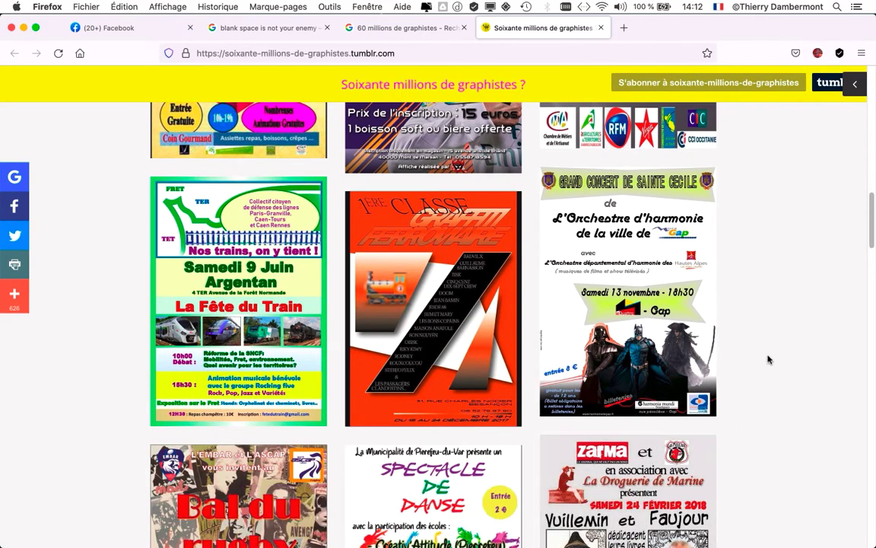
- Look further through the amateur event posters on the page, enlarging it to 120 % to examine their crowded layouts
scroll(768, 359, "down", 9)
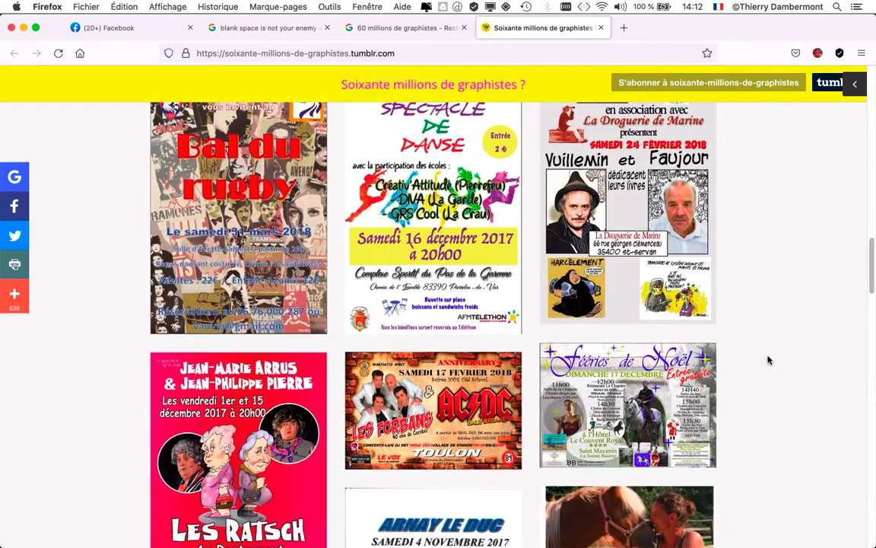
scroll(768, 359, "down", 5)
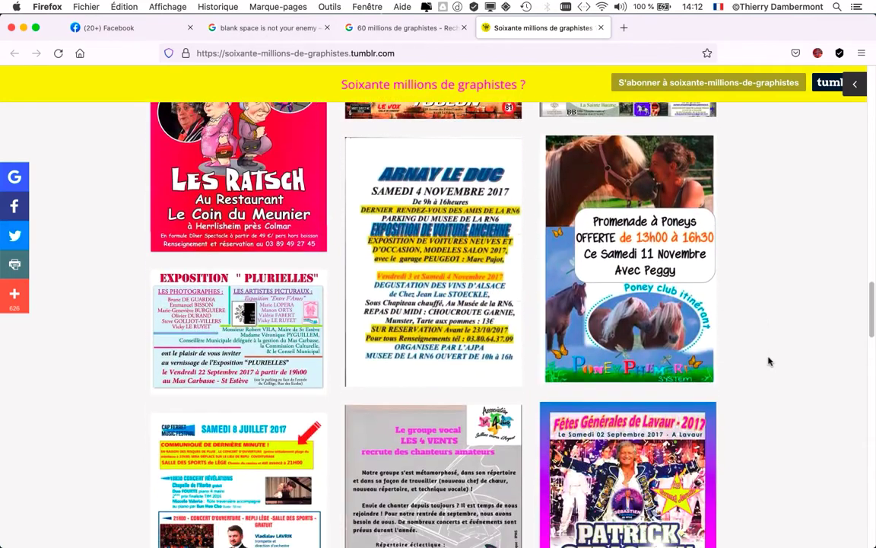
scroll(768, 361, "down", 1)
key("super+plus")
key("super+plus")
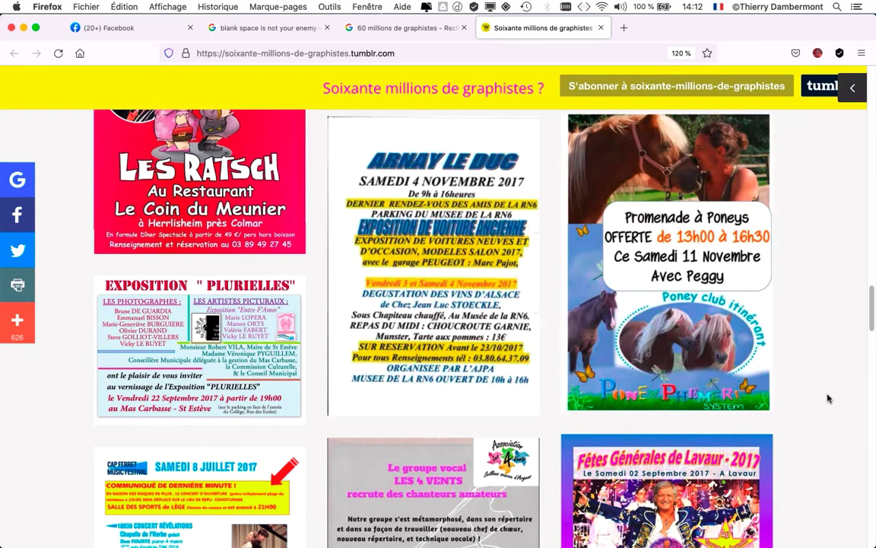
scroll(829, 398, "down", 5)
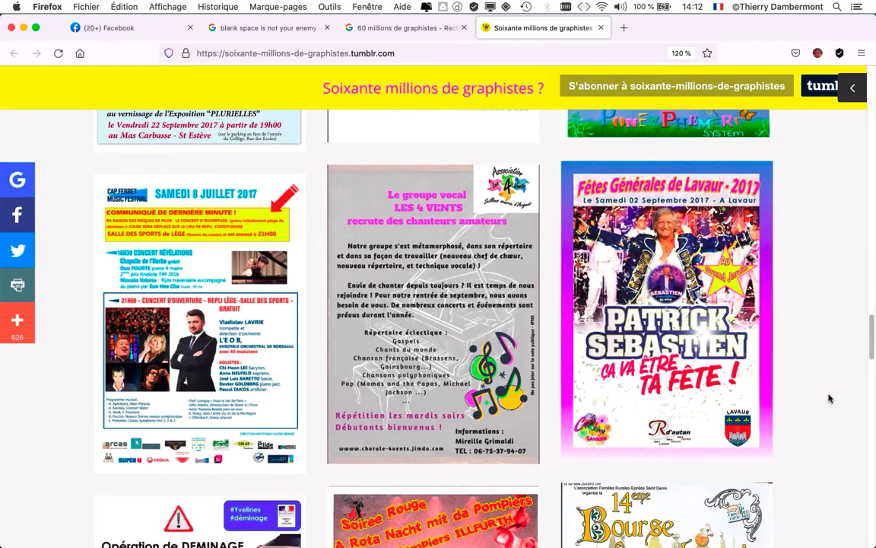
scroll(829, 398, "down", 6)
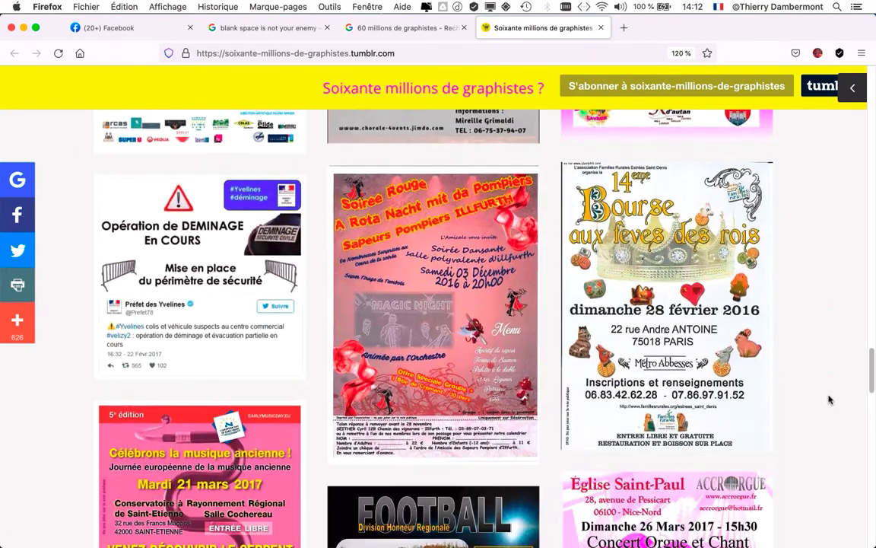
scroll(829, 399, "up", 5)
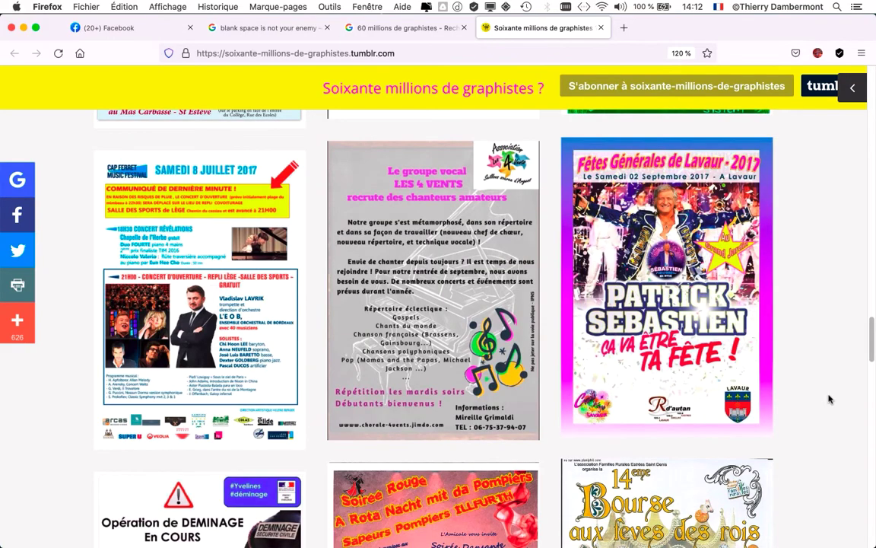
scroll(829, 398, "down", 8)
scroll(829, 399, "down", 3)
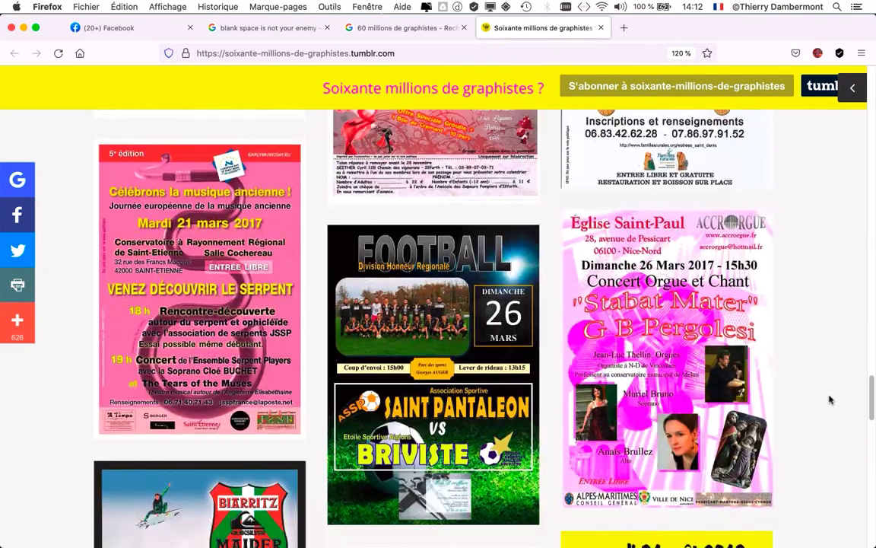
- Examine the text and image crowding in the older posters, from the serpent music concert down to the summer and farm events
mouse_move(200, 320)
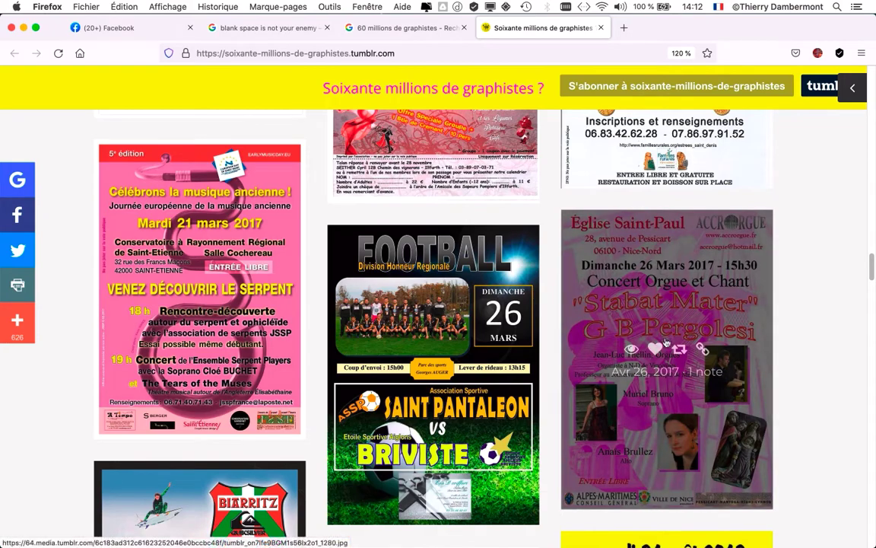
scroll(794, 342, "down", 4)
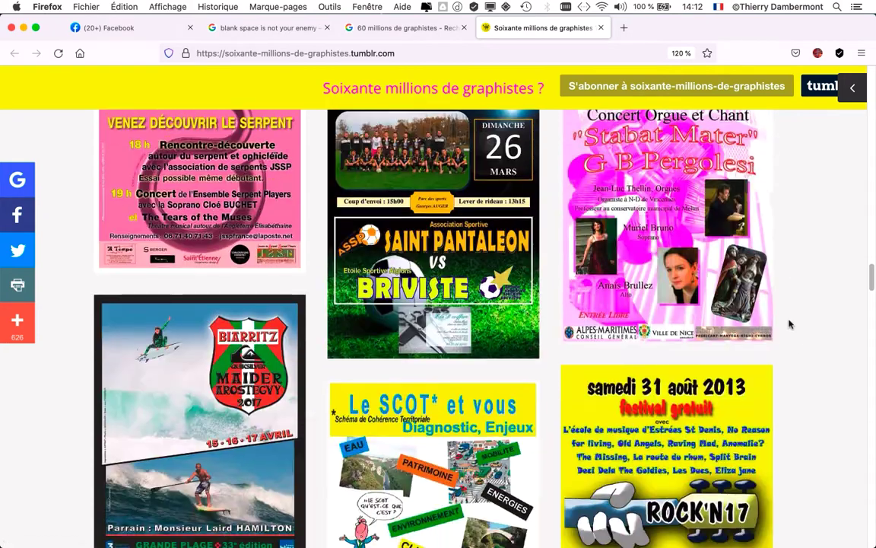
scroll(781, 255, "down", 10)
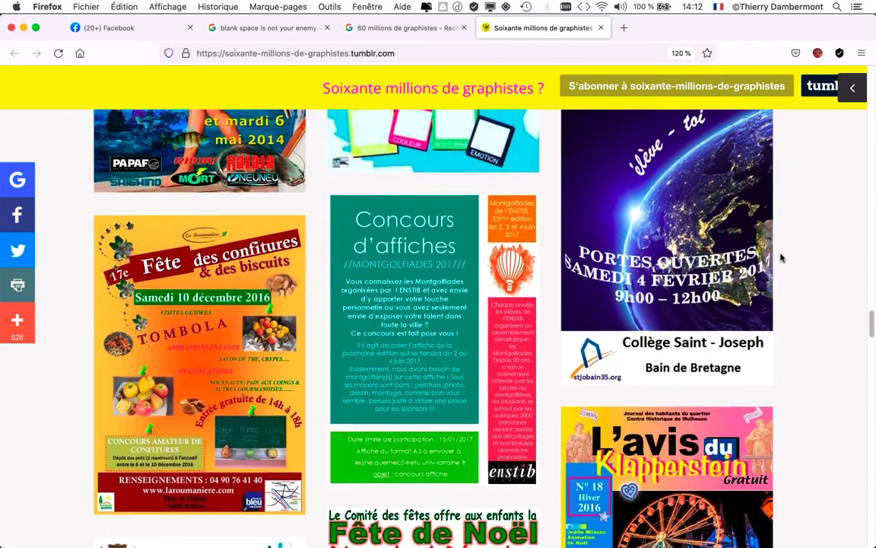
scroll(780, 258, "down", 10)
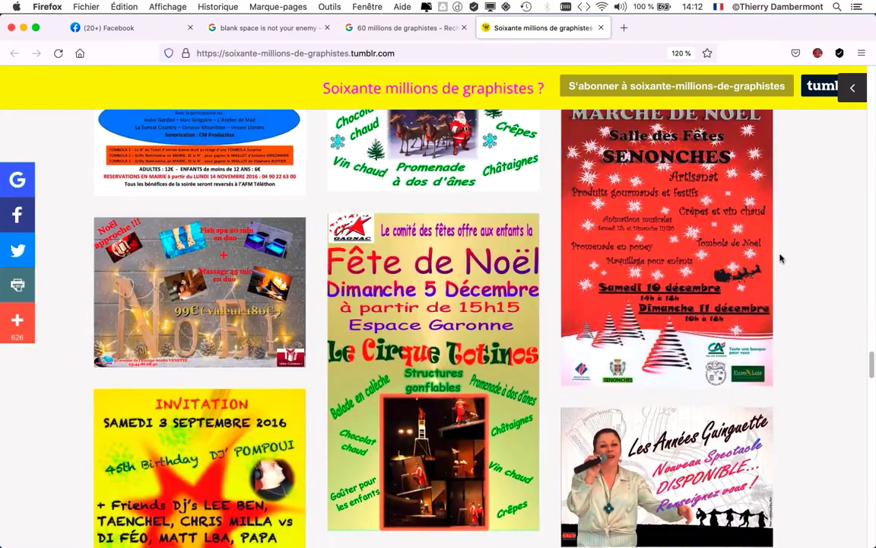
scroll(780, 259, "down", 2)
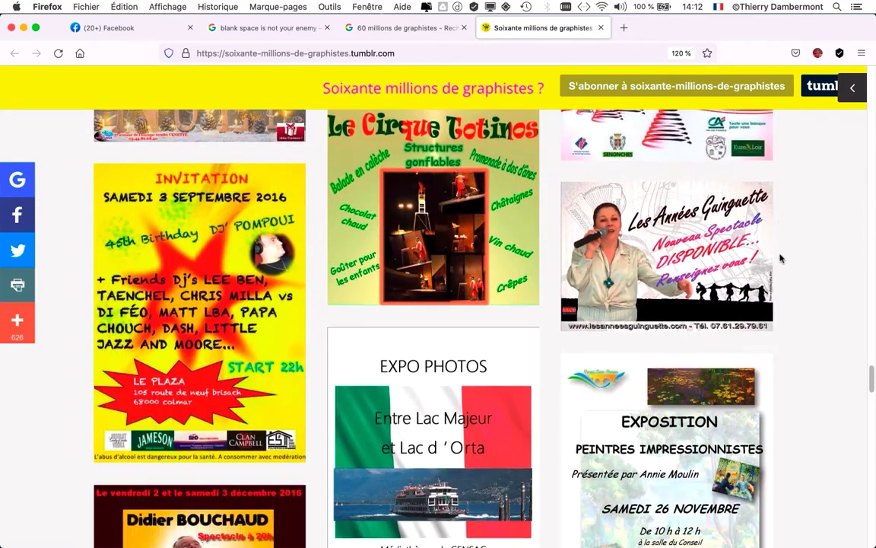
scroll(780, 258, "down", 2)
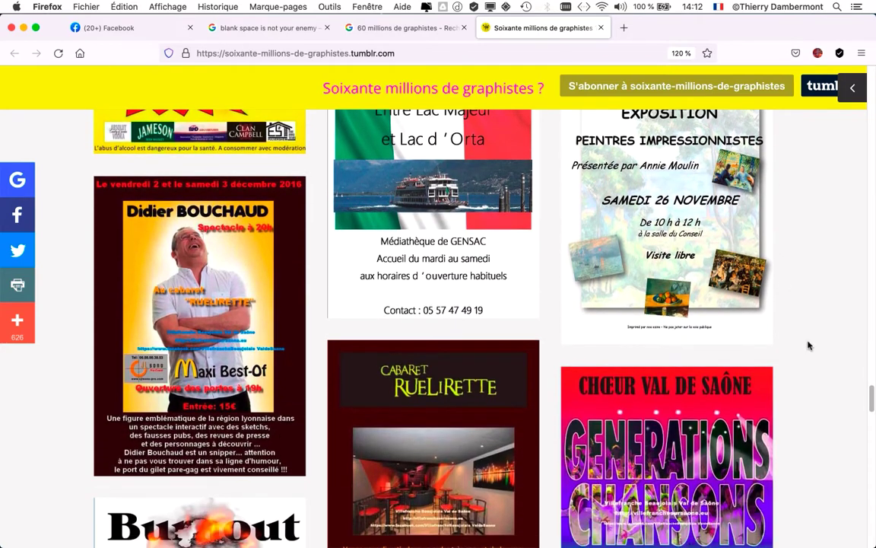
scroll(809, 343, "down", 8)
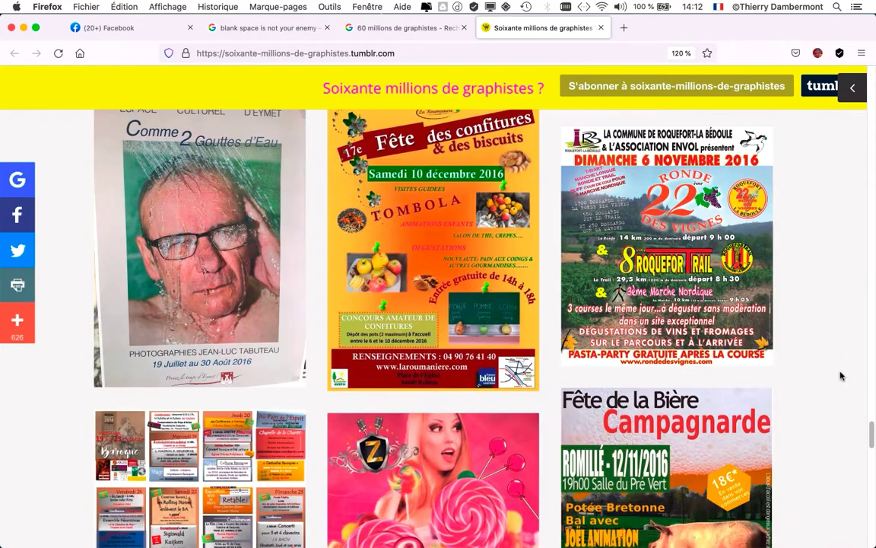
scroll(841, 376, "down", 5)
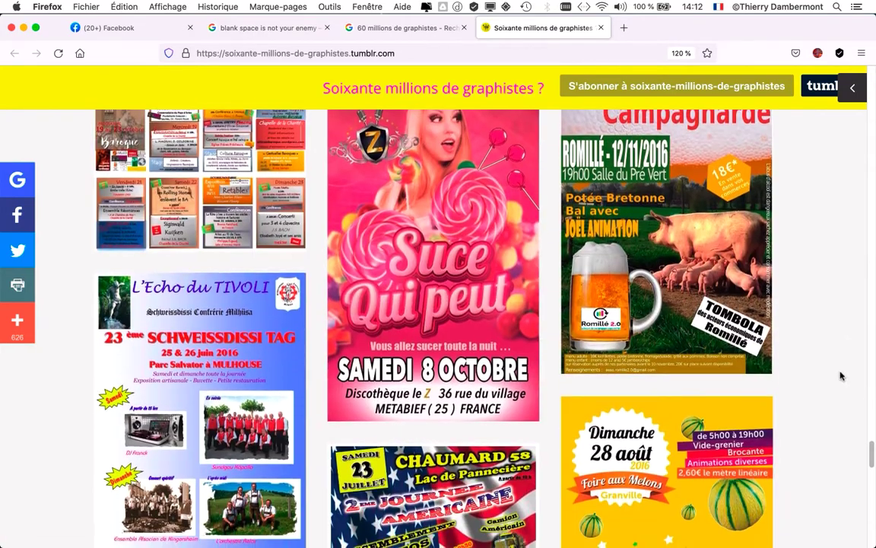
scroll(840, 375, "down", 1)
scroll(840, 375, "down", 6)
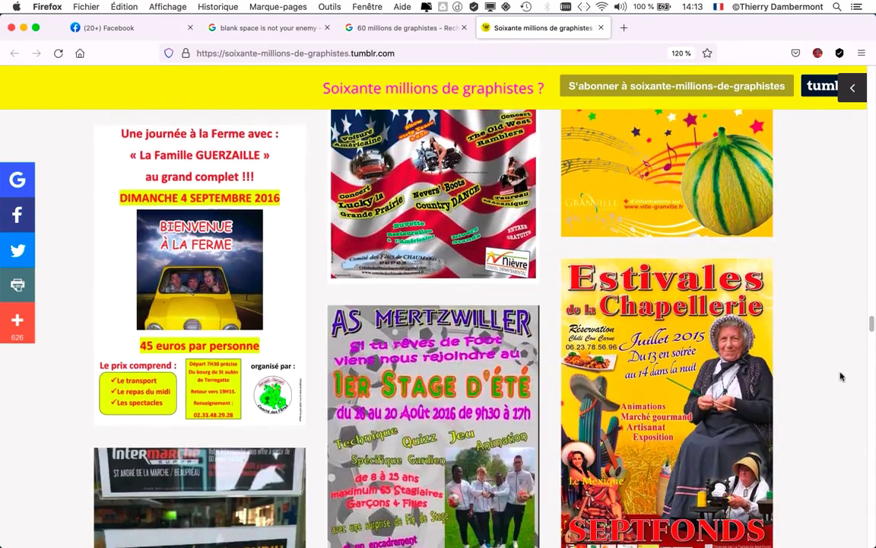
scroll(840, 376, "down", 1)
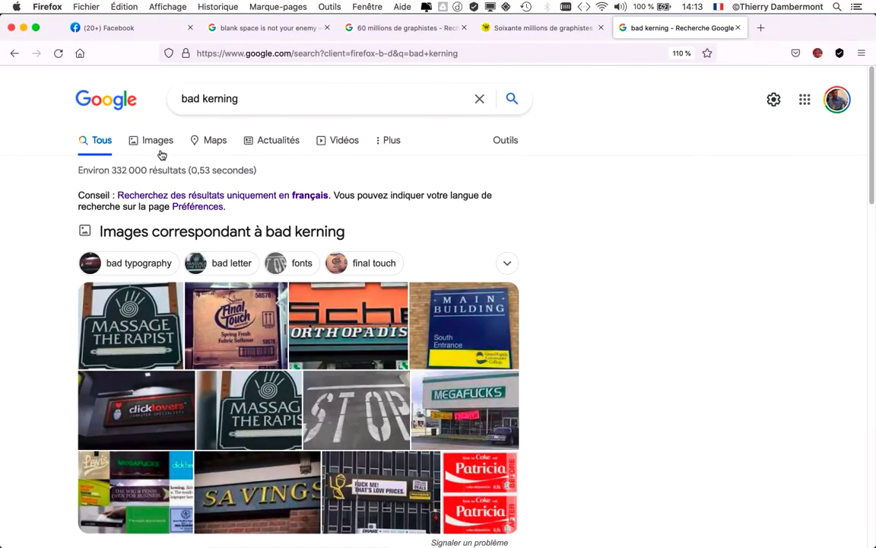
- Show the image results for "bad kerning" and enlarge the page to 200 %
left_click(54, 228)
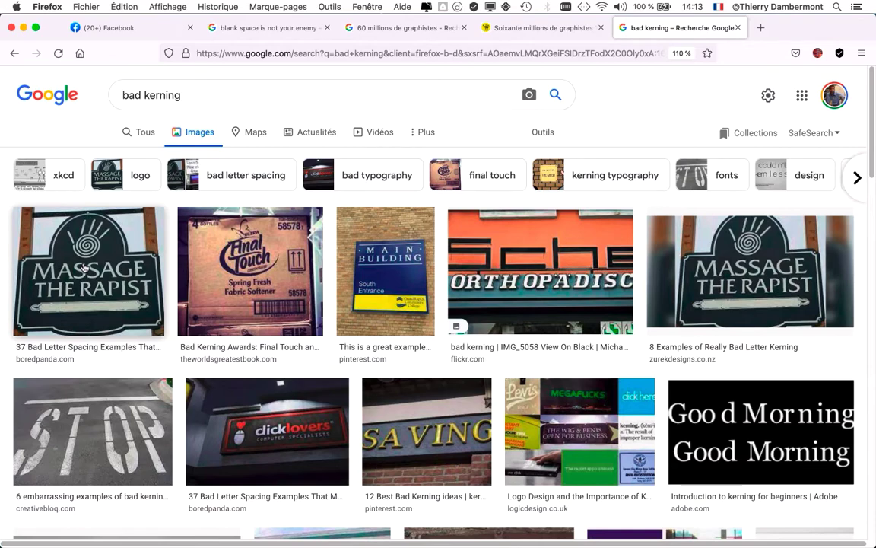
key("super+plus")
key("super+plus")
key("super+plus")
key("super+plus")
key("super+plus")
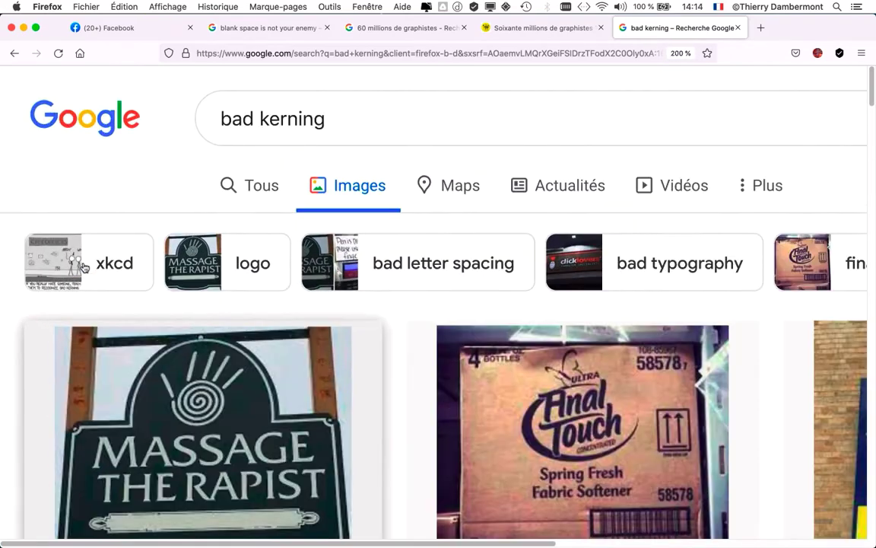
- Examine the letter spacing on the massage sign, the "Final Touch" box and the "Main Building" sign
scroll(407, 310, "down", 3)
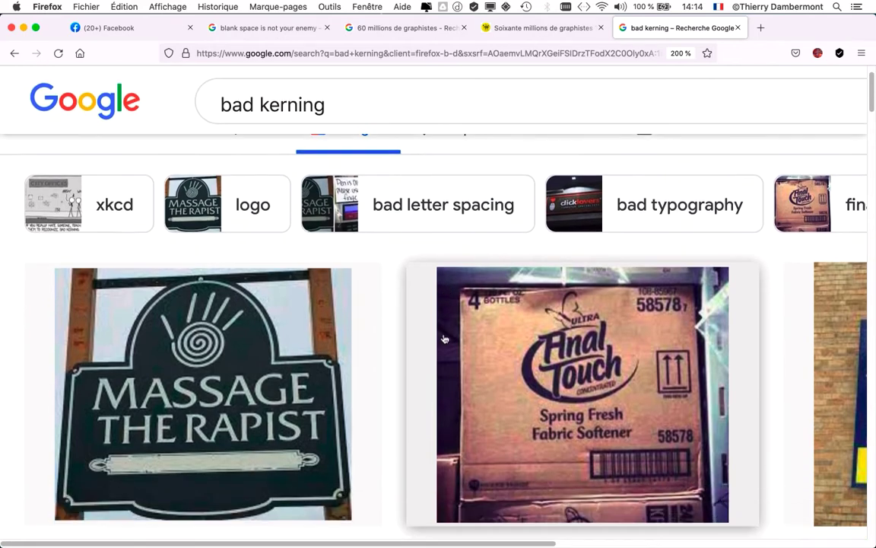
scroll(409, 310, "down", 3)
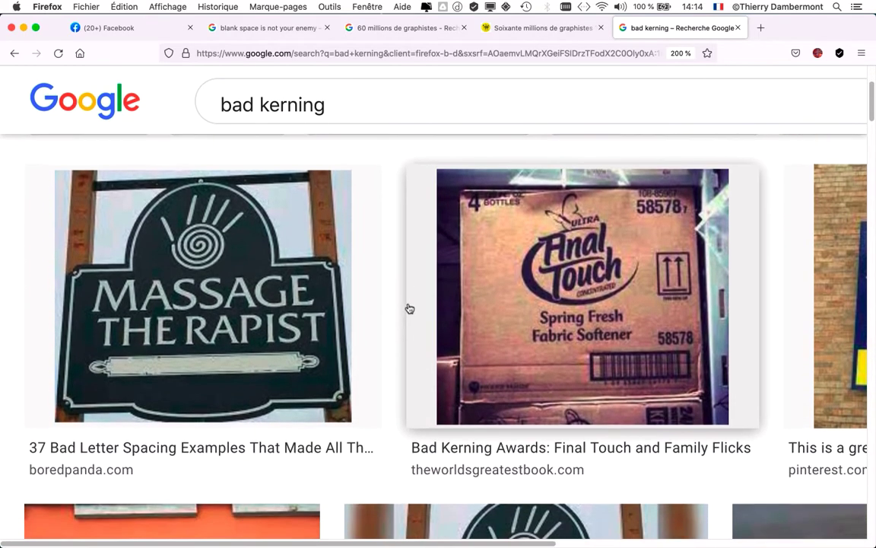
scroll(409, 308, "down", 1)
scroll(409, 308, "down", 1)
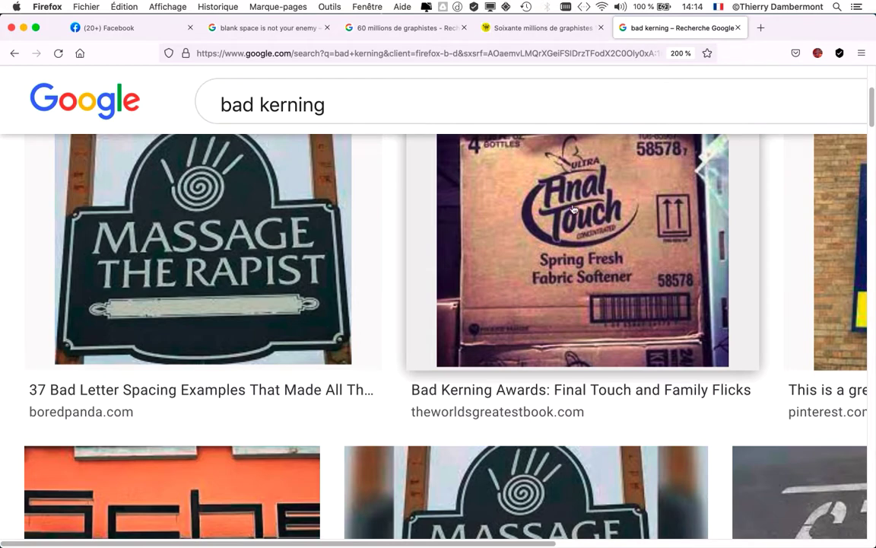
scroll(575, 211, "up", 2)
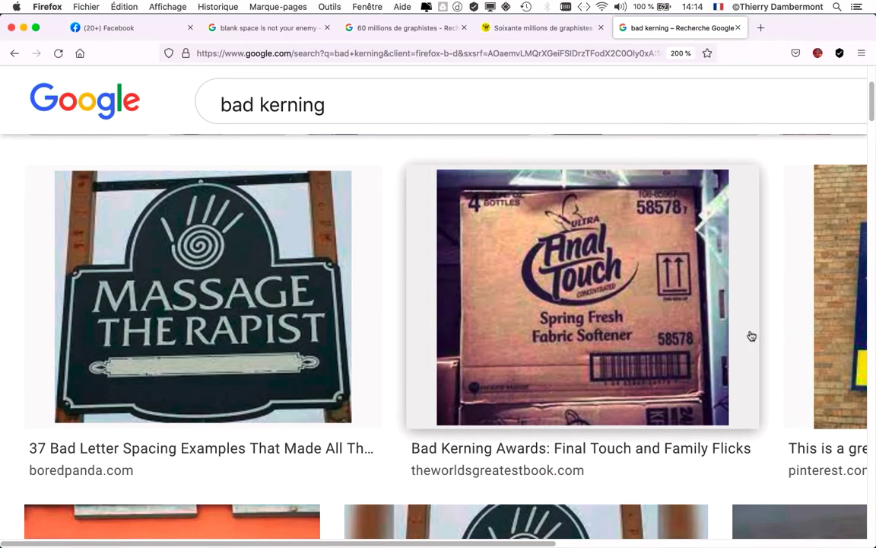
left_click_drag(534, 545, 850, 518)
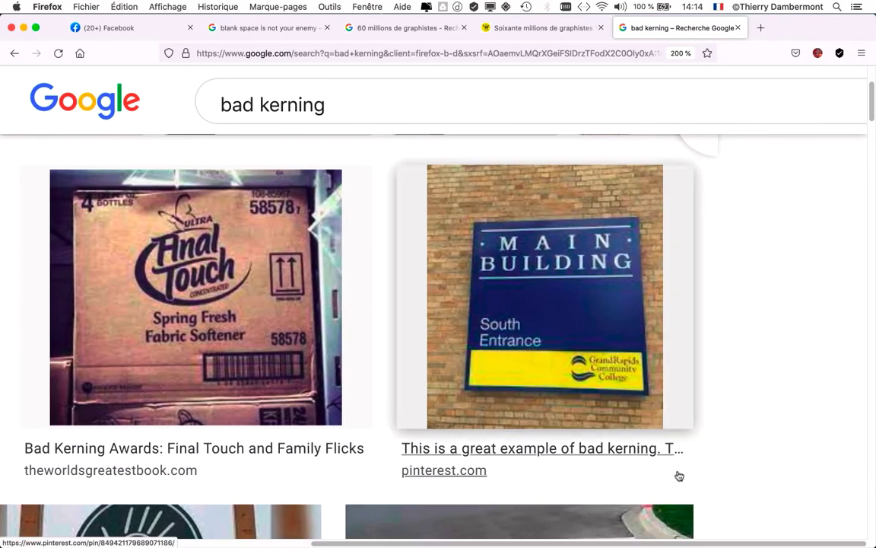
- Reduce the page zoom to 133 % and examine the "STOP" road marking and the "Good Morning" and "Megaflicks" kerning examples
key("super+minus")
key("super+minus")
scroll(266, 440, "down", 1)
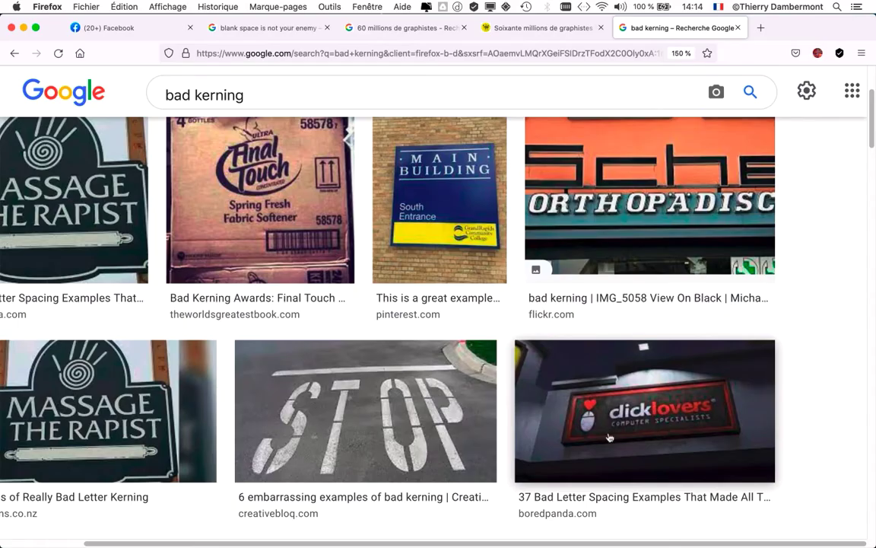
key("super+minus")
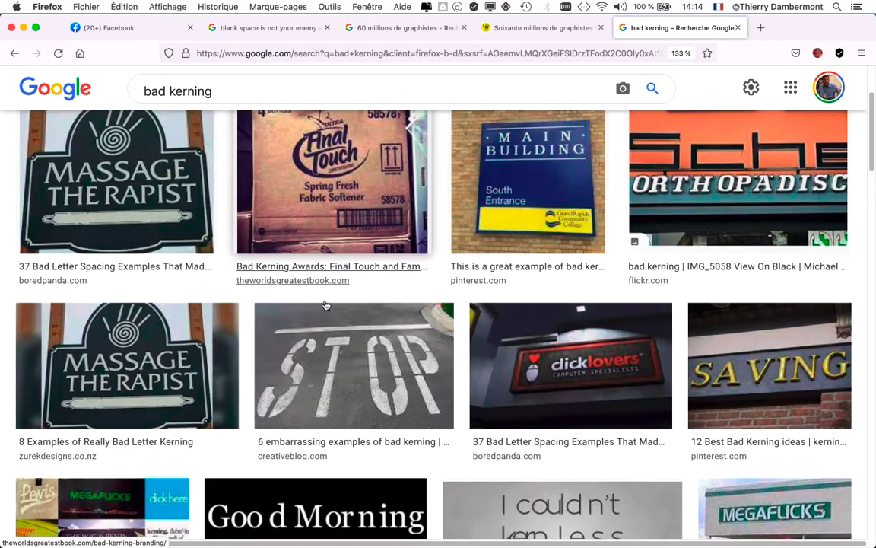
scroll(321, 298, "down", 5)
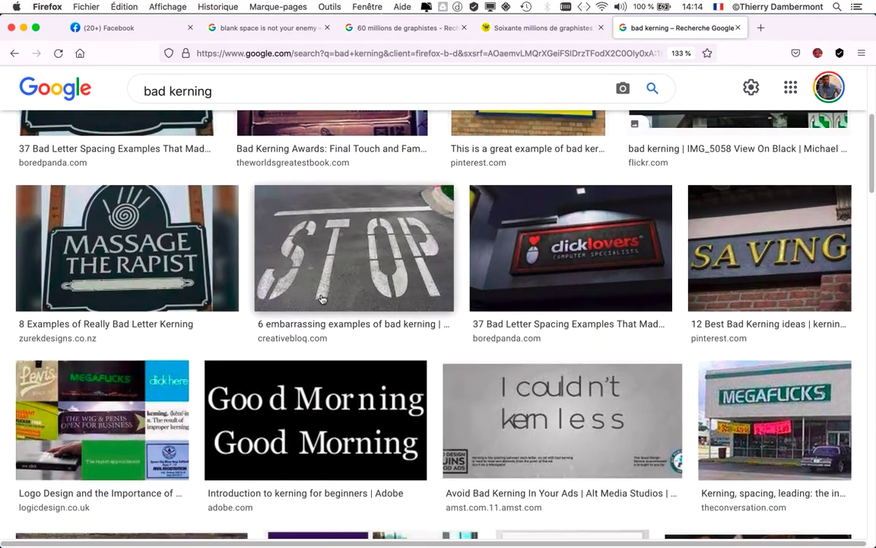
scroll(321, 300, "down", 2)
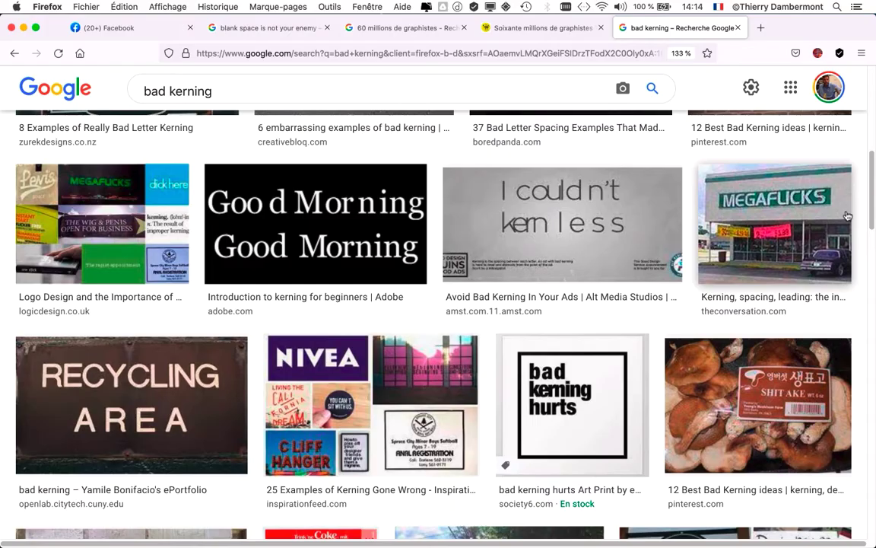
- Look through the remaining bad kerning images, examining the letter spacing on shop signs, packaging, posters and the leading and tracking comparison
scroll(669, 235, "down", 5)
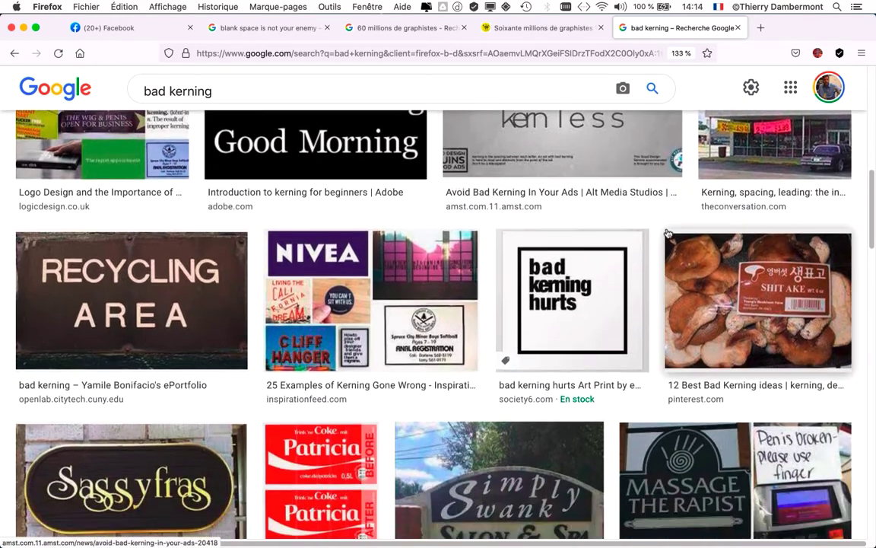
scroll(667, 234, "down", 5)
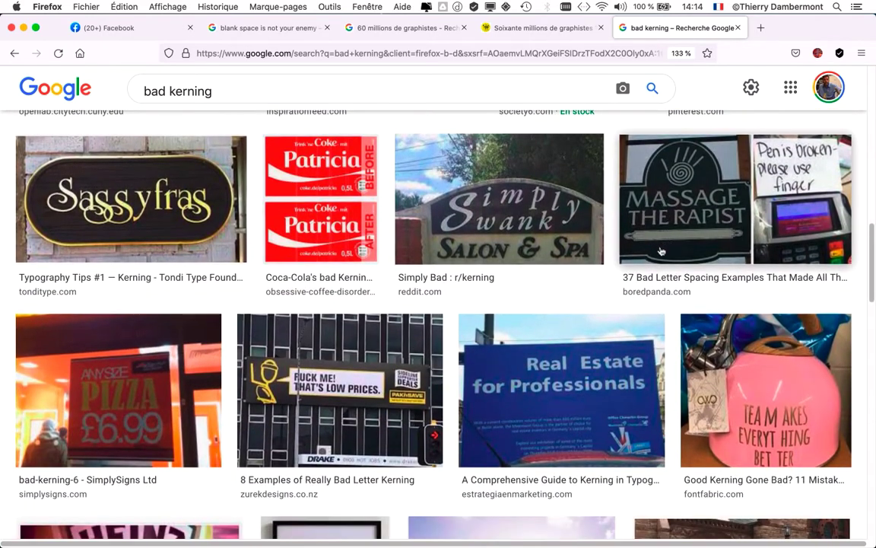
scroll(658, 257, "down", 4)
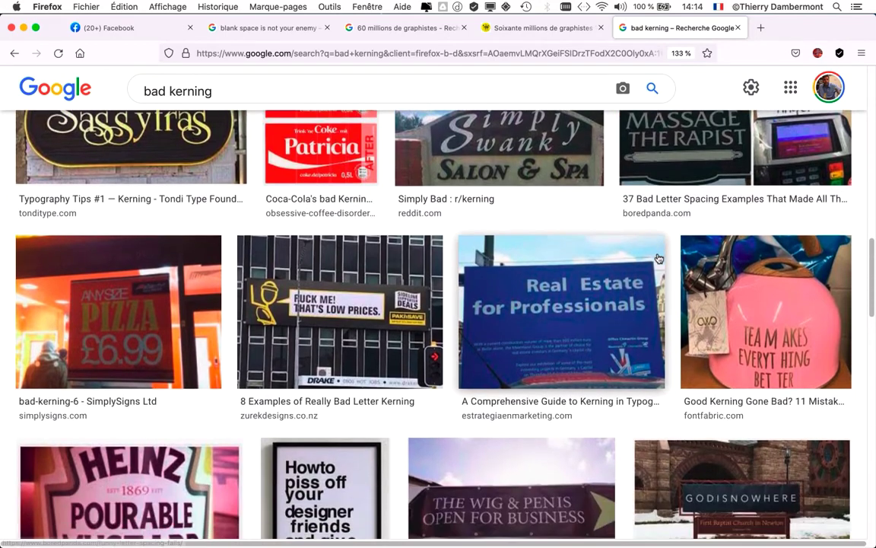
scroll(656, 260, "down", 5)
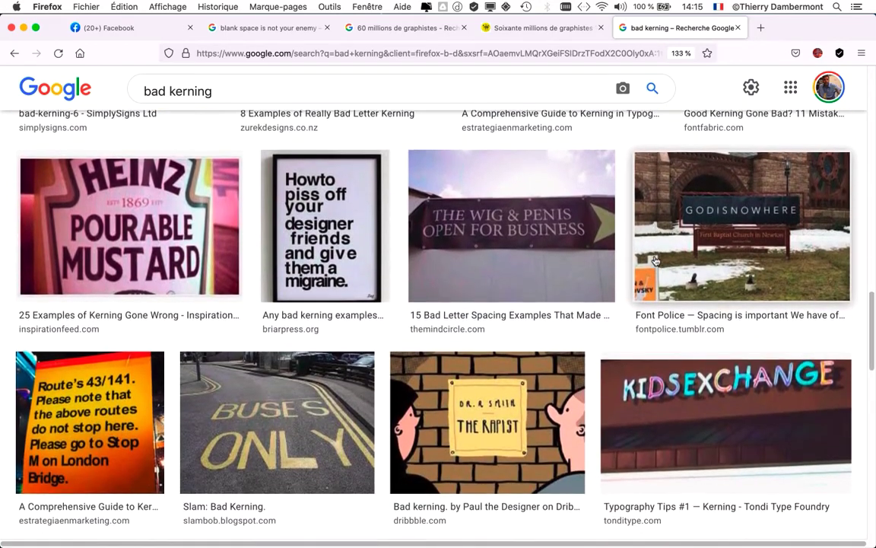
scroll(747, 334, "down", 2)
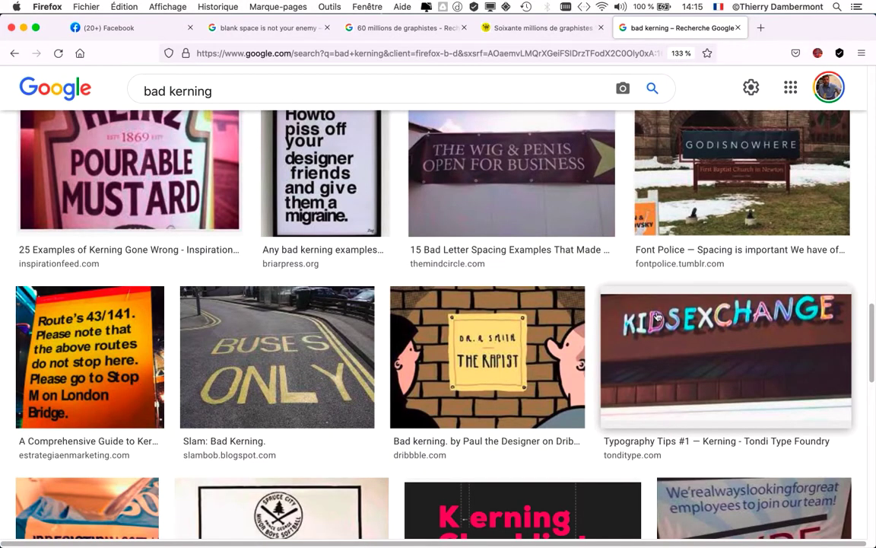
scroll(657, 317, "down", 5)
scroll(657, 317, "down", 5)
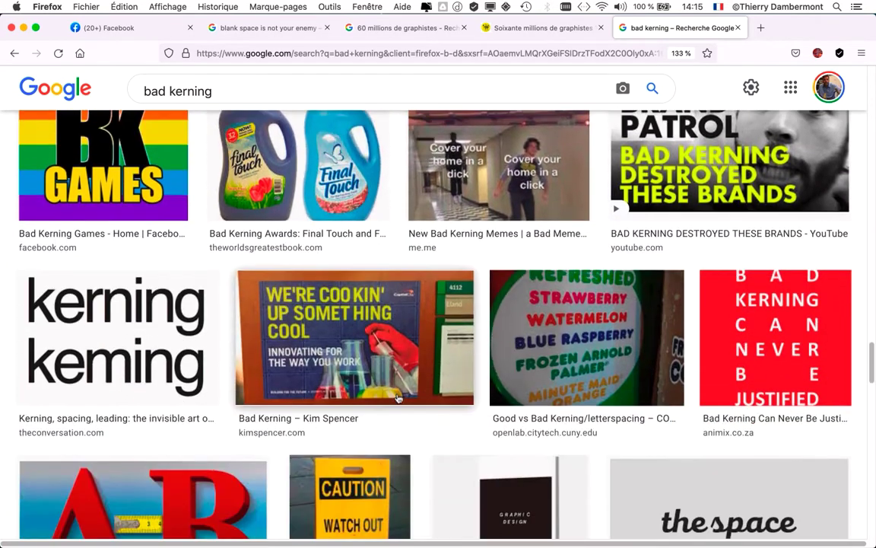
scroll(397, 399, "down", 10)
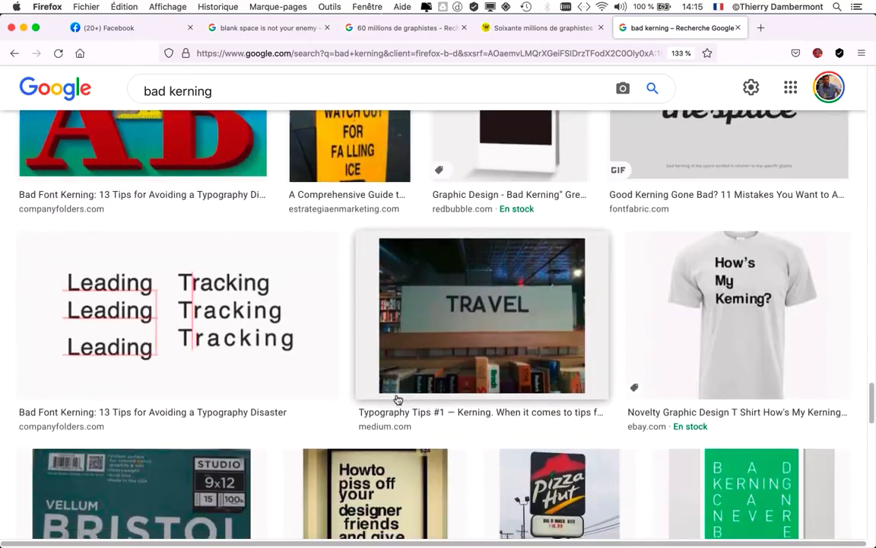
- Browse further through the "bad kerning" images, comparing equal and optical spacing, the "No kerning" sample and the badly spaced signs
scroll(397, 399, "down", 8)
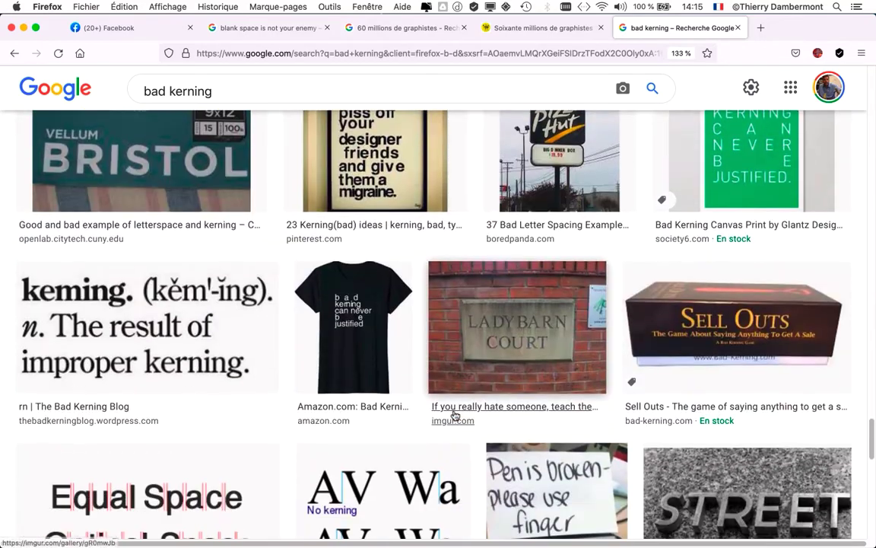
scroll(455, 415, "down", 4)
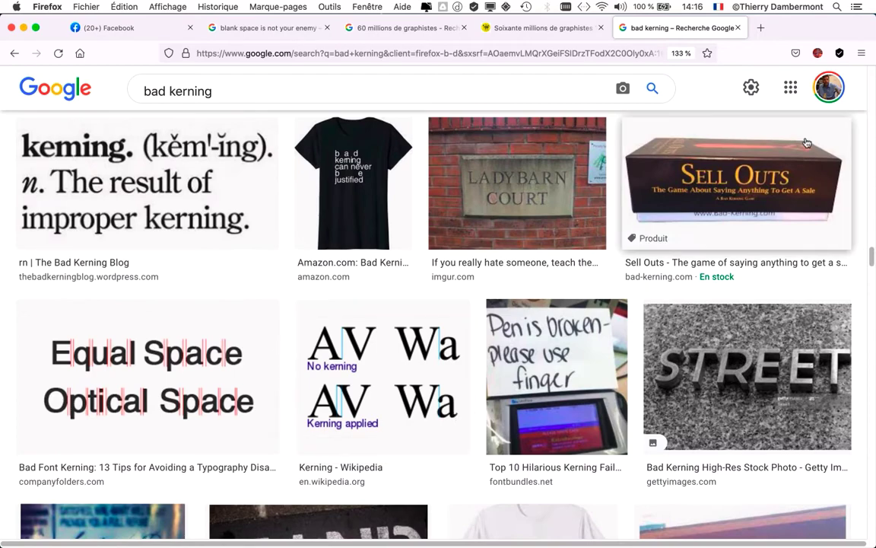
scroll(654, 422, "down", 9)
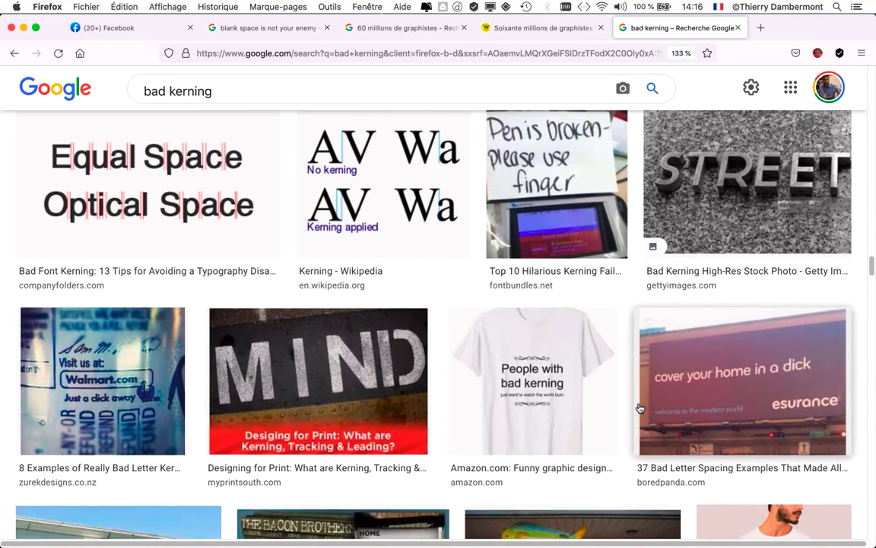
scroll(640, 409, "down", 3)
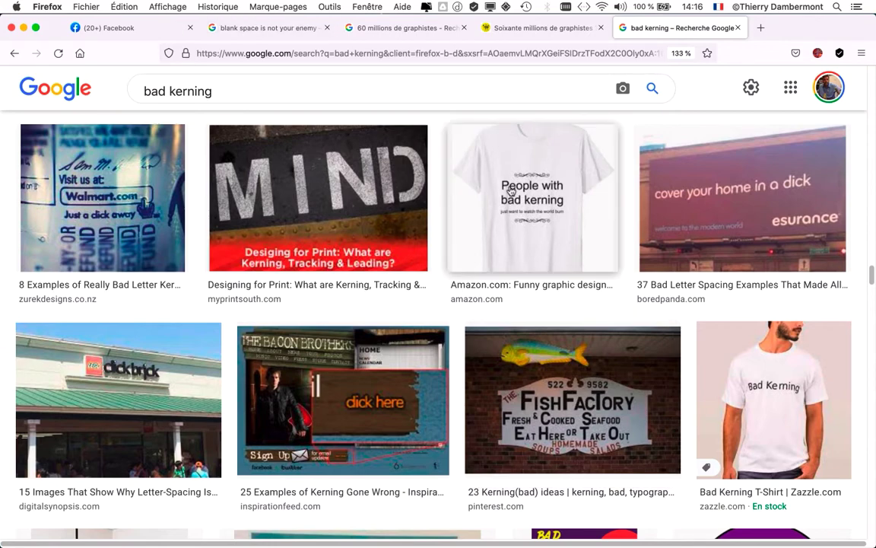
- Close the "bad kerning" results and switch to Illustrator, moving the Character panel clear of the "Nevada desert" title
left_click(738, 28)
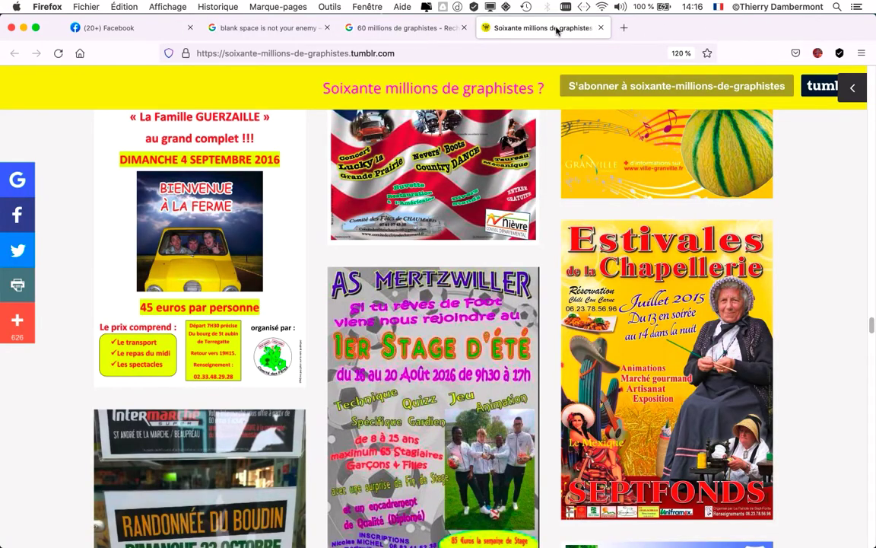
left_click(23, 28)
left_click(212, 60)
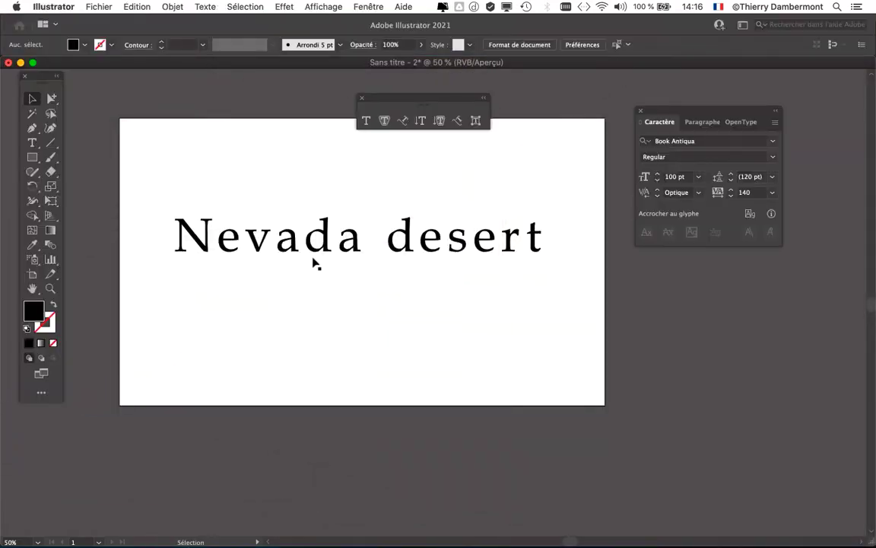
scroll(371, 289, "up", 1)
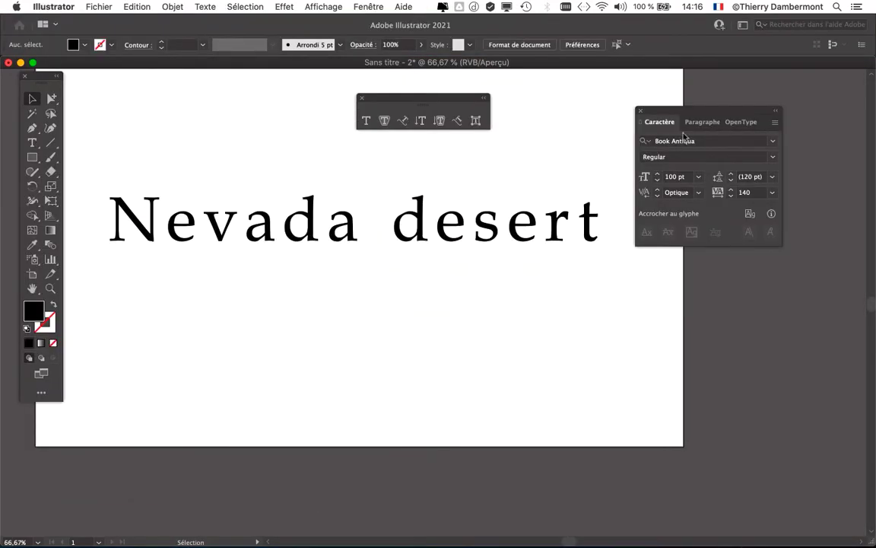
left_click_drag(677, 112, 754, 111)
scroll(562, 199, "up", 2)
scroll(563, 199, "left", 2)
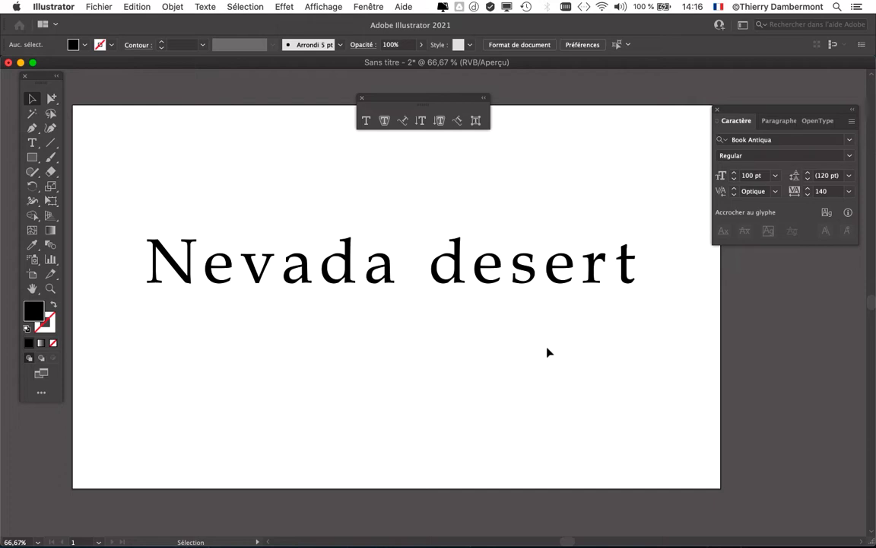
- Select the "Nevada desert" text and show the Layers panel, shrunk and placed below the title
left_click(401, 286)
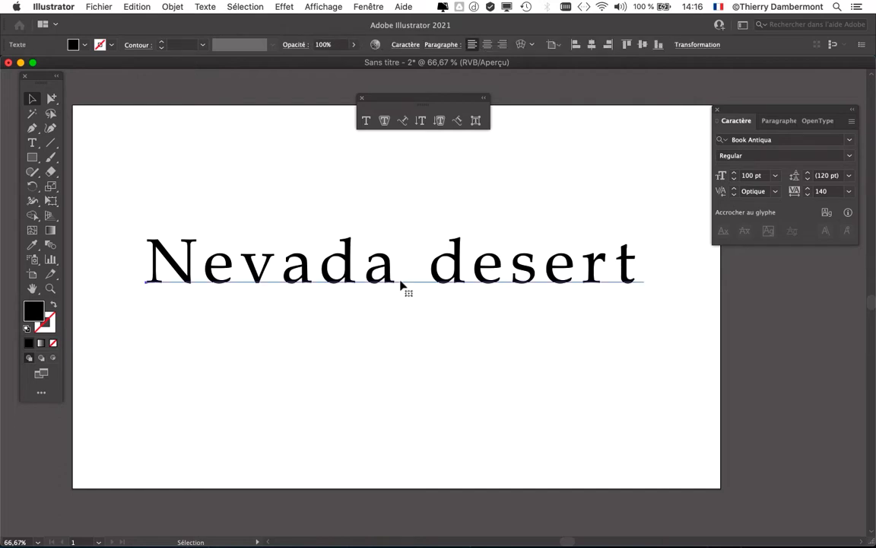
scroll(286, 245, "down", 3)
scroll(286, 245, "right", 2)
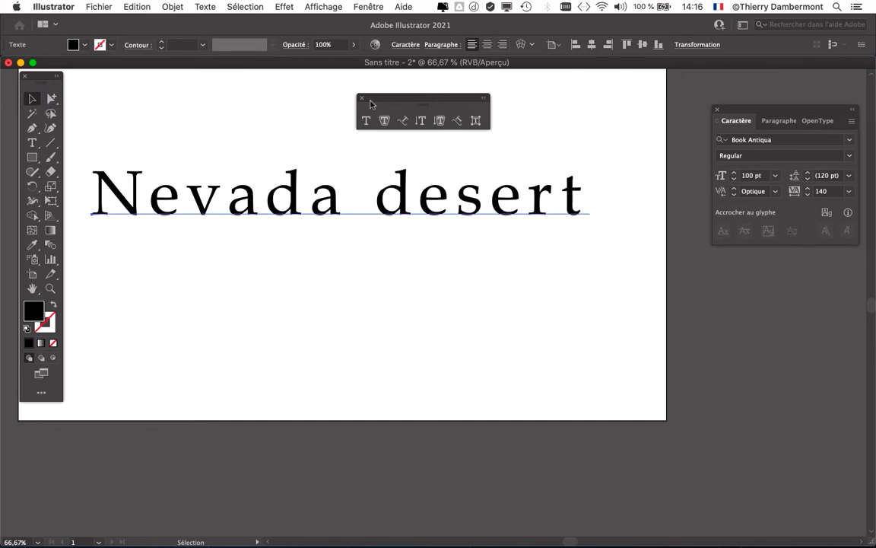
left_click(371, 6)
left_click(387, 235)
left_click_drag(756, 260, 482, 149)
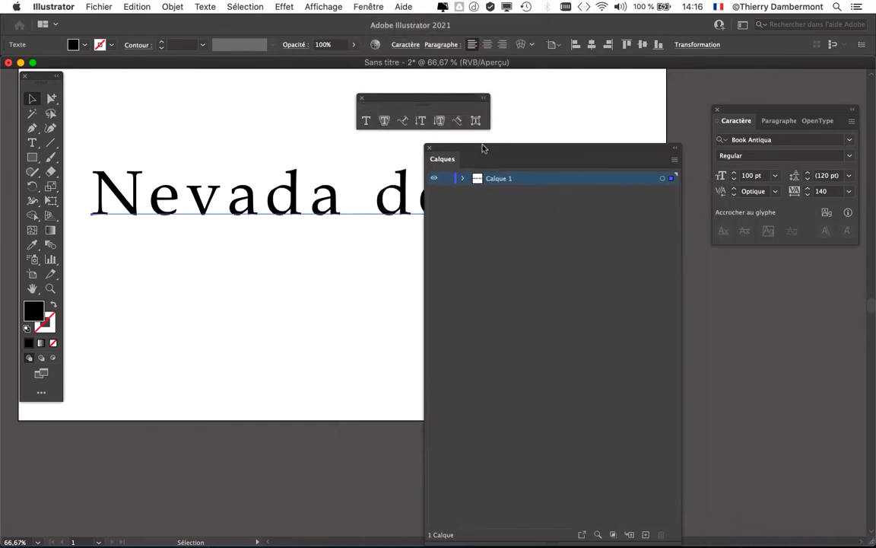
left_click_drag(680, 542, 613, 282)
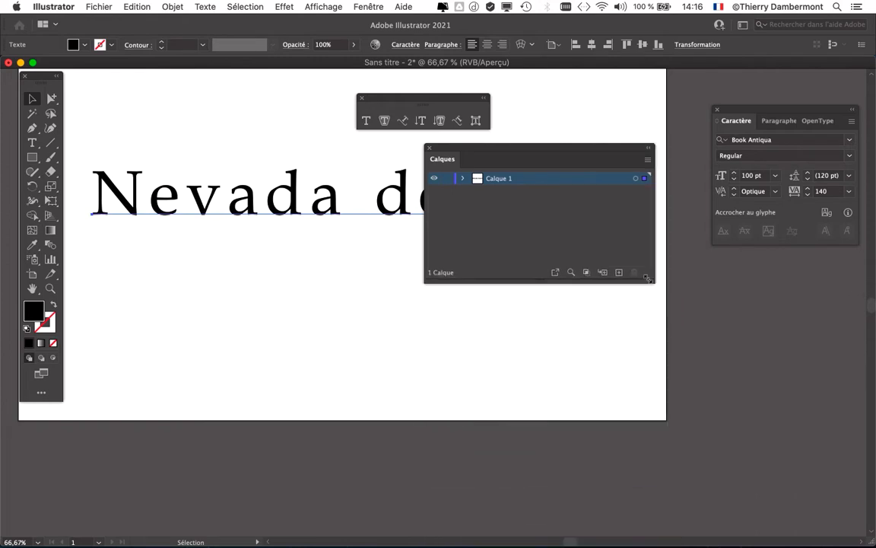
left_click_drag(523, 150, 571, 251)
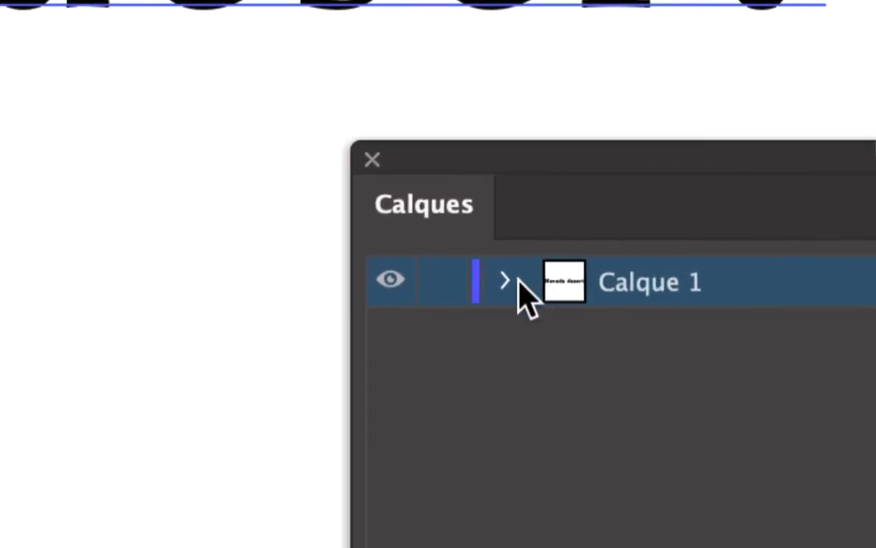
- Expand Calque 1 to show its text object and move the Layers panel farther from the title
left_click(515, 282)
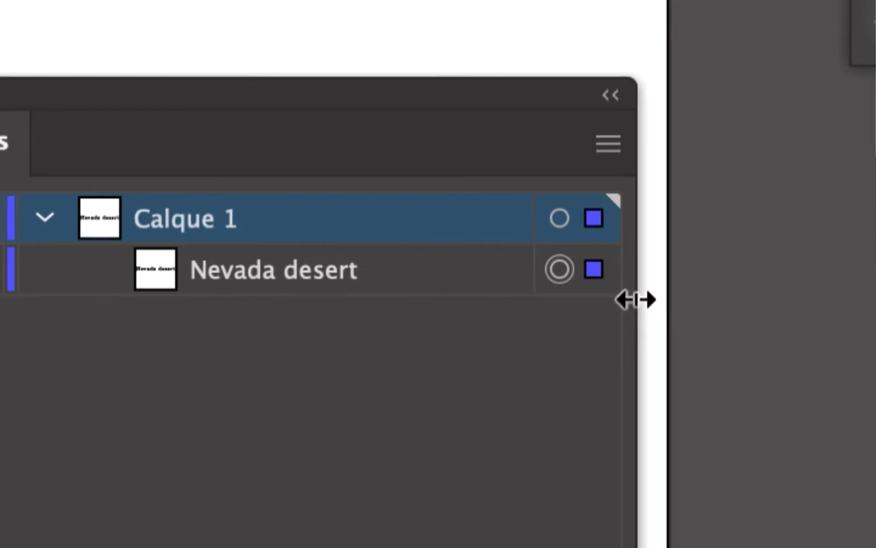
left_click_drag(631, 299, 825, 324)
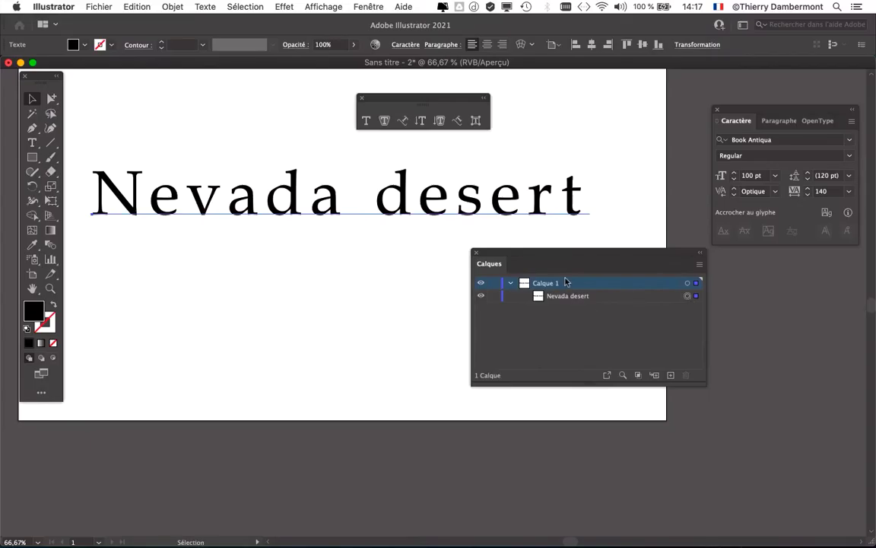
left_click_drag(555, 259, 641, 322)
- Apply a warp envelope to the title with the horizontal Arc style and a bend of 18%
key("a")
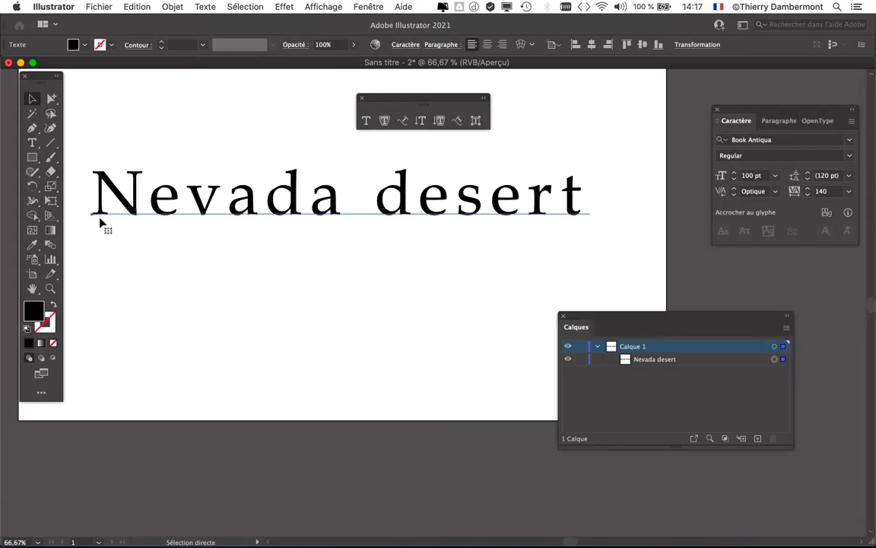
key("v")
left_click(169, 6)
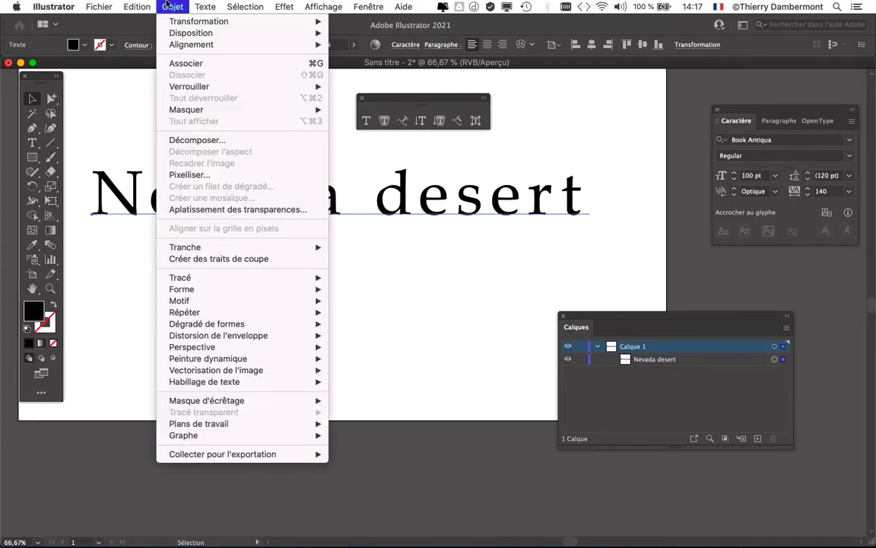
mouse_move(191, 339)
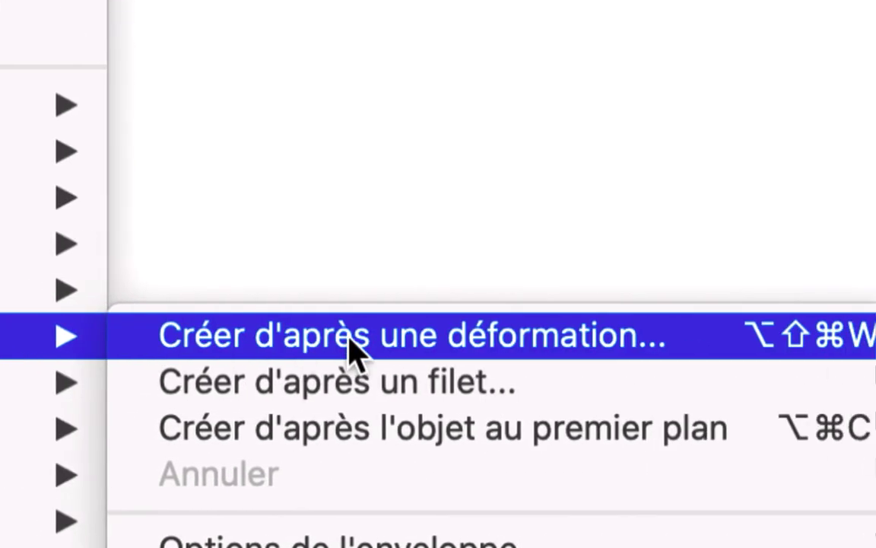
left_click(352, 349)
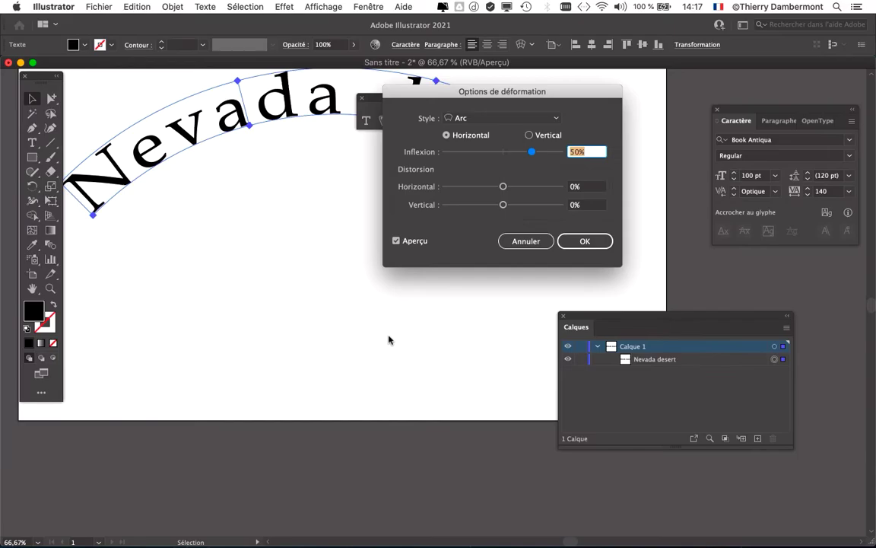
left_click_drag(461, 96, 394, 259)
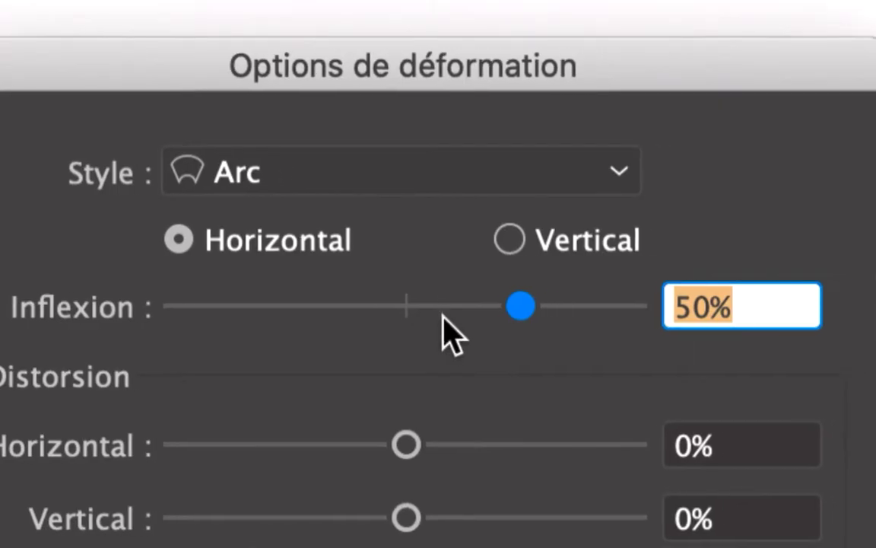
left_click(447, 316)
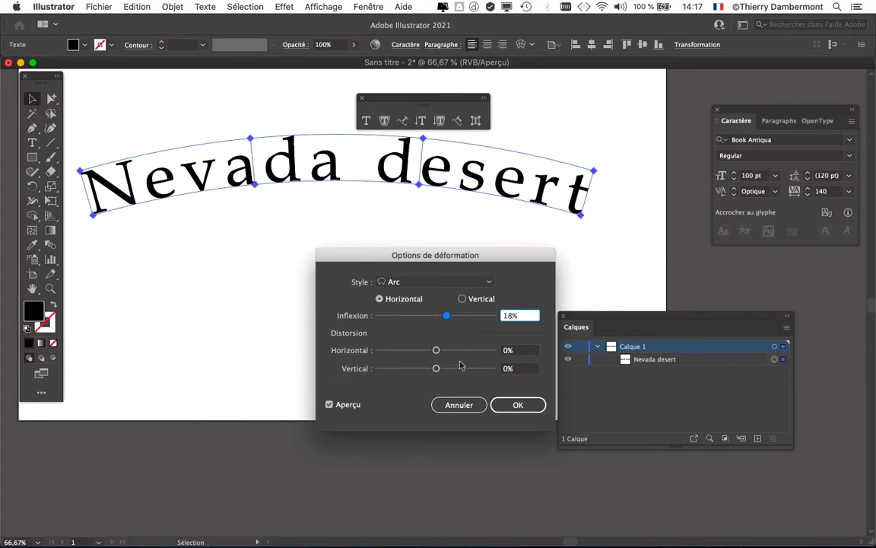
- Try a slight horizontal distortion on the Arc warp and reset it to 0%
left_click(482, 460)
left_click_drag(455, 352, 435, 356)
left_click_drag(519, 350, 485, 348)
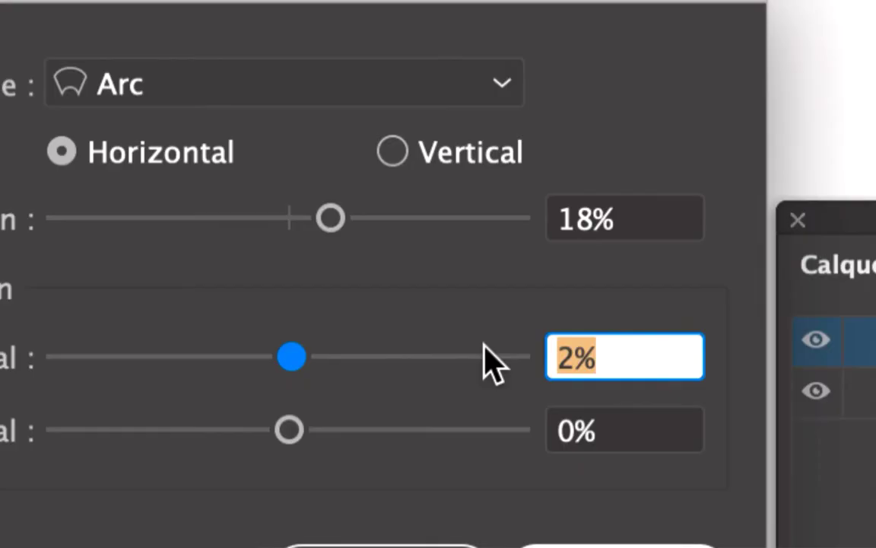
type("0")
key("Tab")
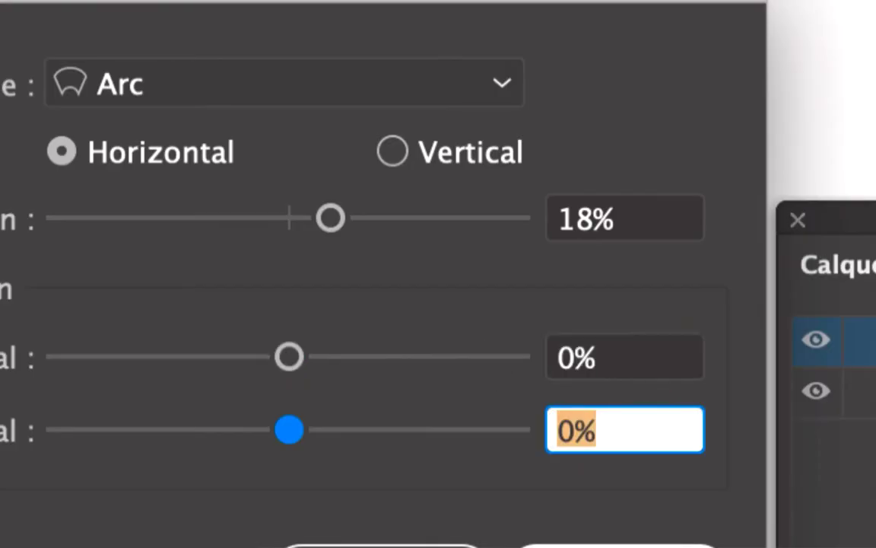
- Set the Arc bend to -34% to curve the title downward, moving the warp options clear of the text
mouse_move(446, 314)
left_mouse_down()
mouse_move(418, 318)
mouse_move(433, 314)
left_mouse_up()
left_click_drag(436, 262, 371, 367)
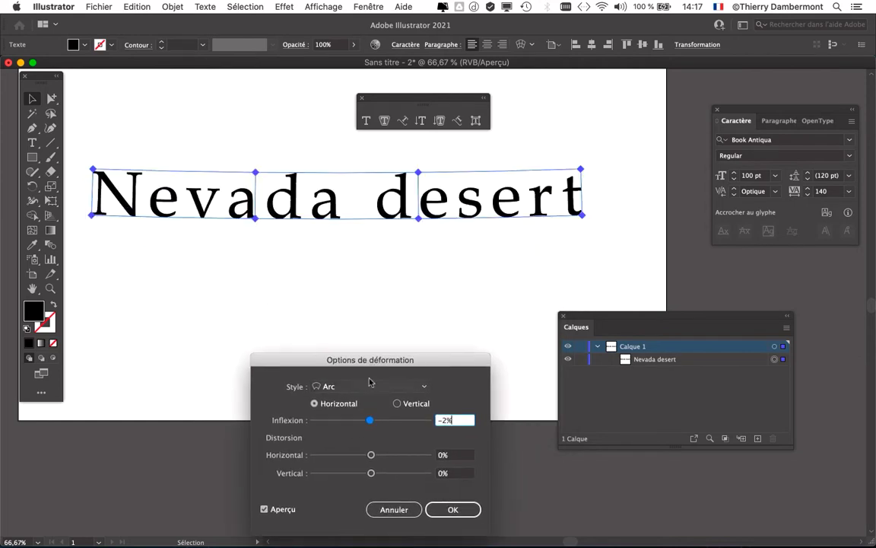
left_click_drag(354, 420, 351, 420)
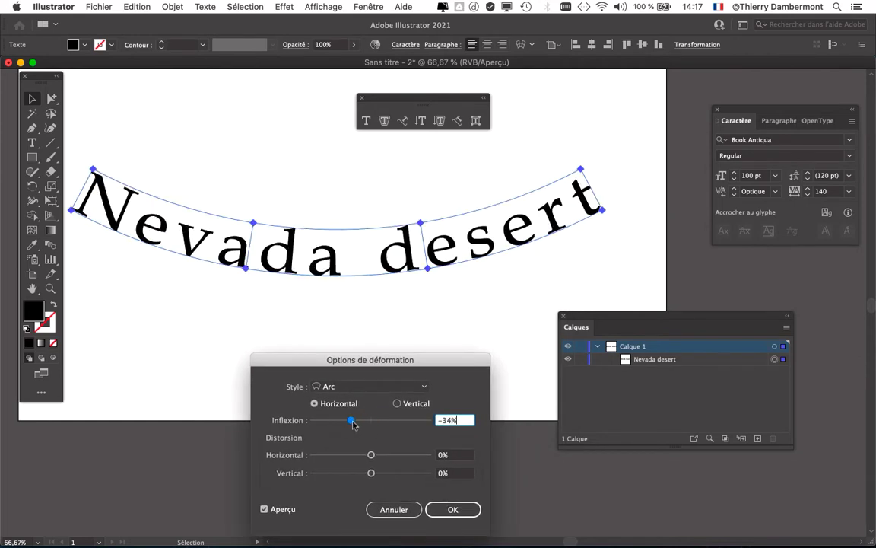
left_click_drag(352, 374, 677, 55)
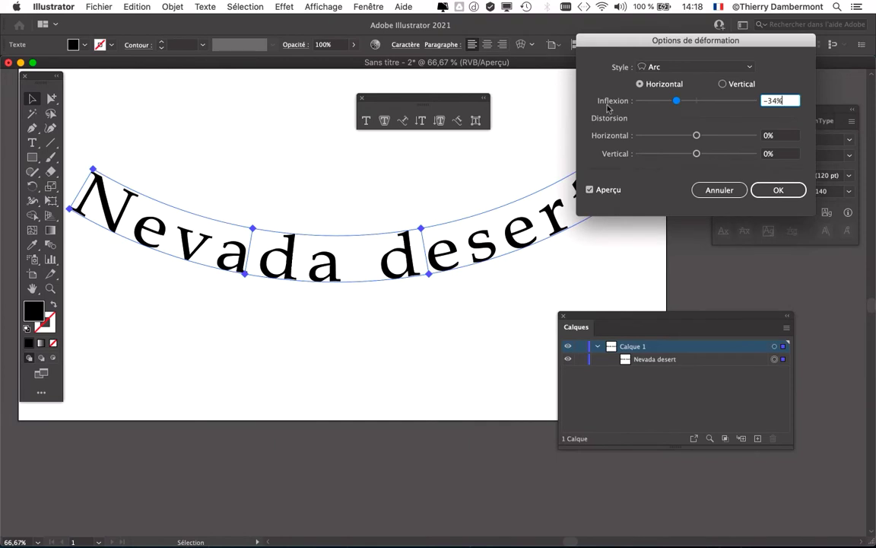
- Reopen the warp options for the title's envelope and shift the dialog aside
left_click(169, 6)
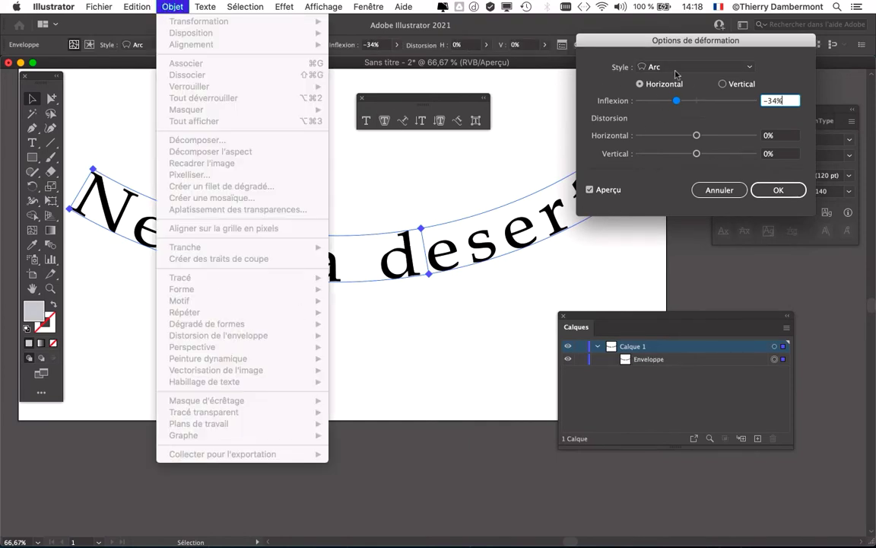
left_click(682, 42)
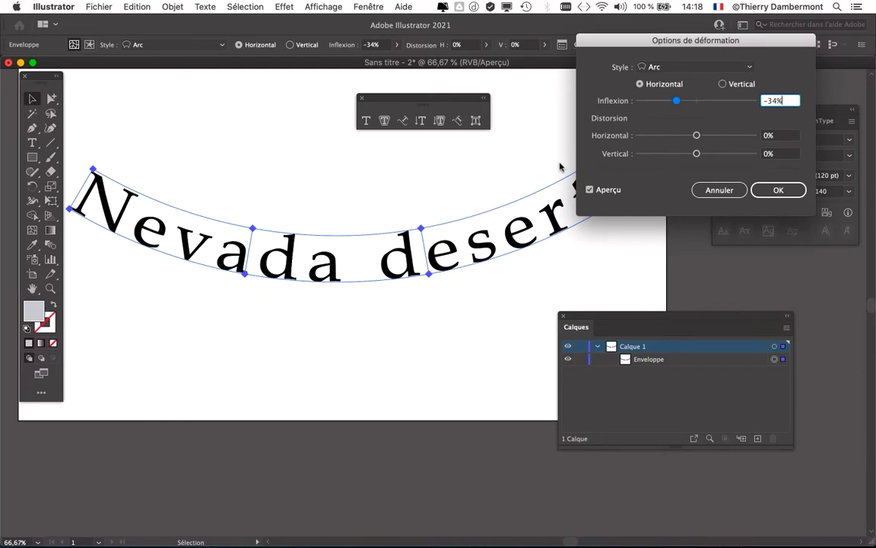
left_click_drag(665, 47, 632, 46)
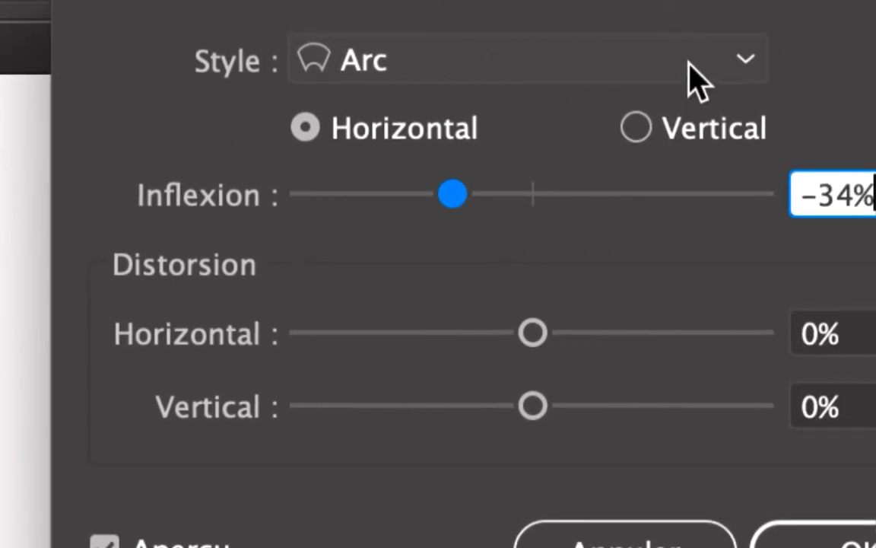
- Try the Torsion warp style with a 22% bend and the Drapeau style with an 87% bend
left_click(870, 67)
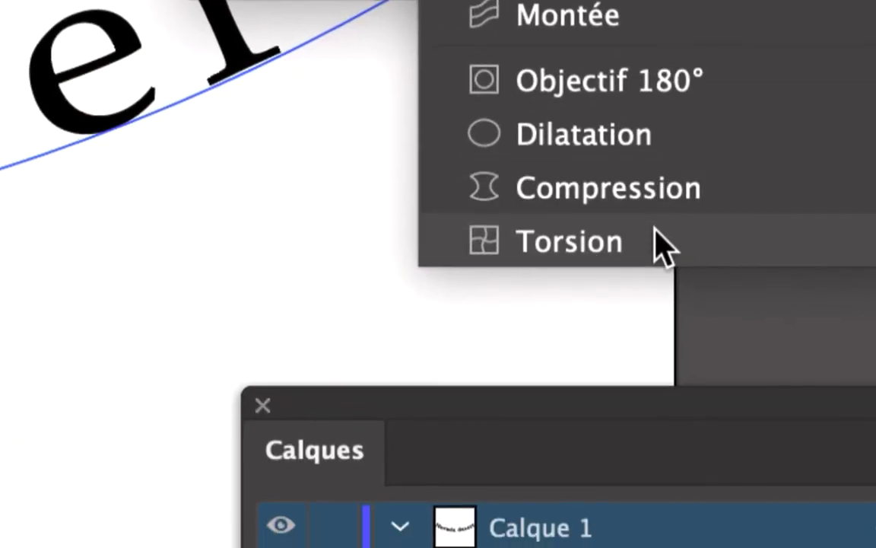
left_click(660, 245)
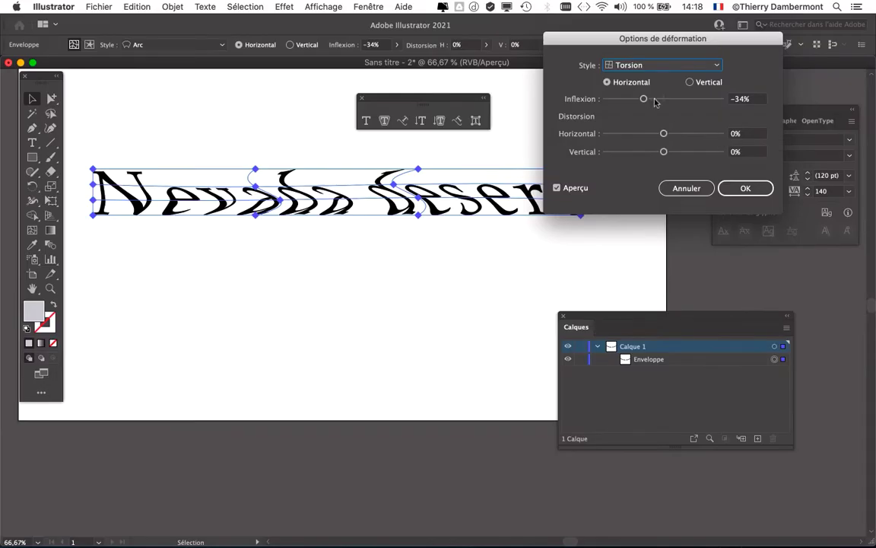
left_click_drag(654, 101, 666, 101)
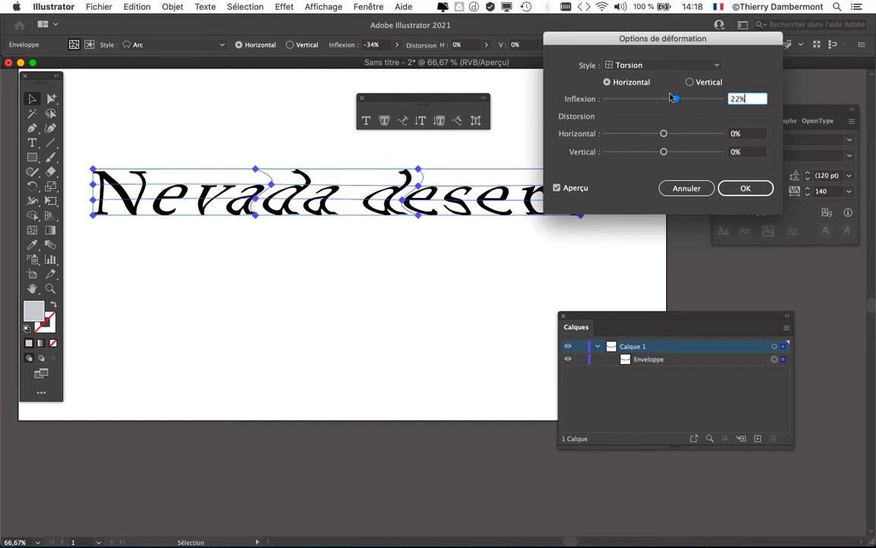
left_click(656, 66)
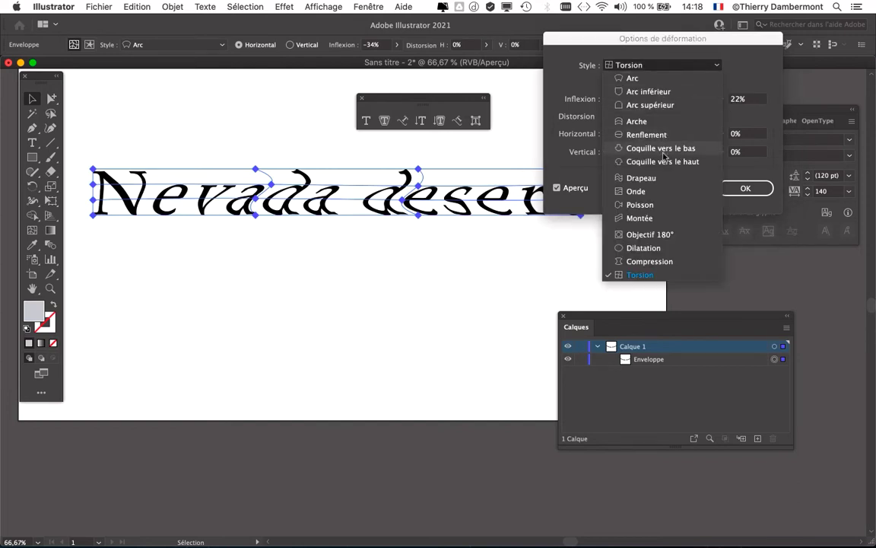
left_click(658, 178)
left_click_drag(676, 99, 715, 99)
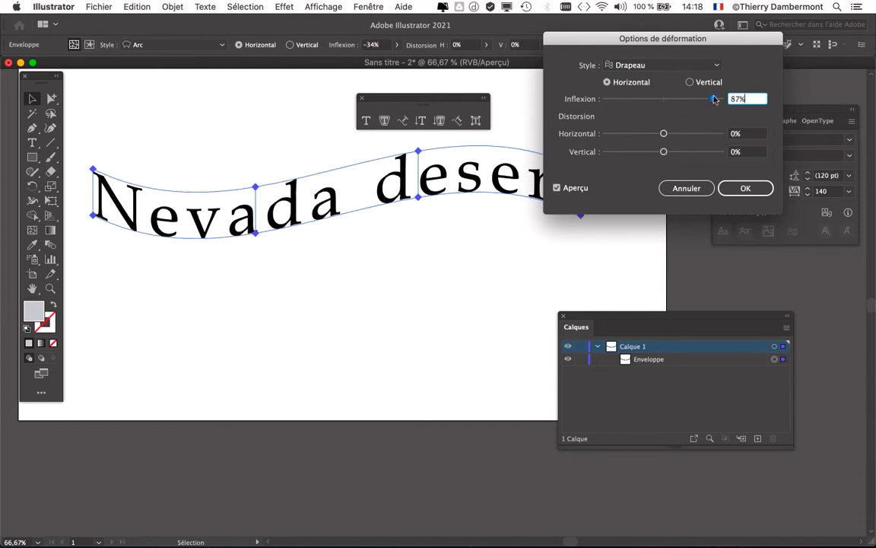
- Return the title's warp style to Arc, give it an upward bend and accept the warp options
left_click(656, 66)
left_click(653, 82)
left_click_drag(654, 99, 679, 102)
left_click(741, 193)
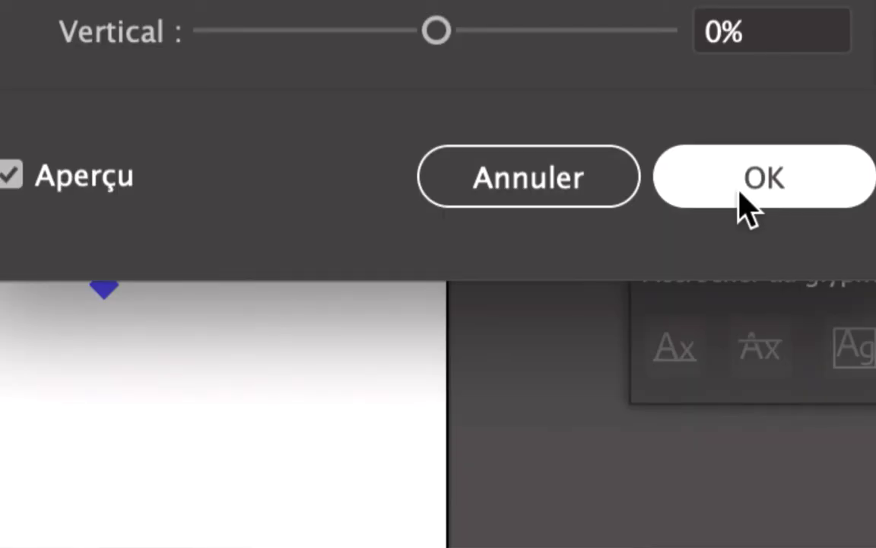
- Accept the title's warp options, then place the Layers panel just below the title and make it smaller
left_click(744, 197)
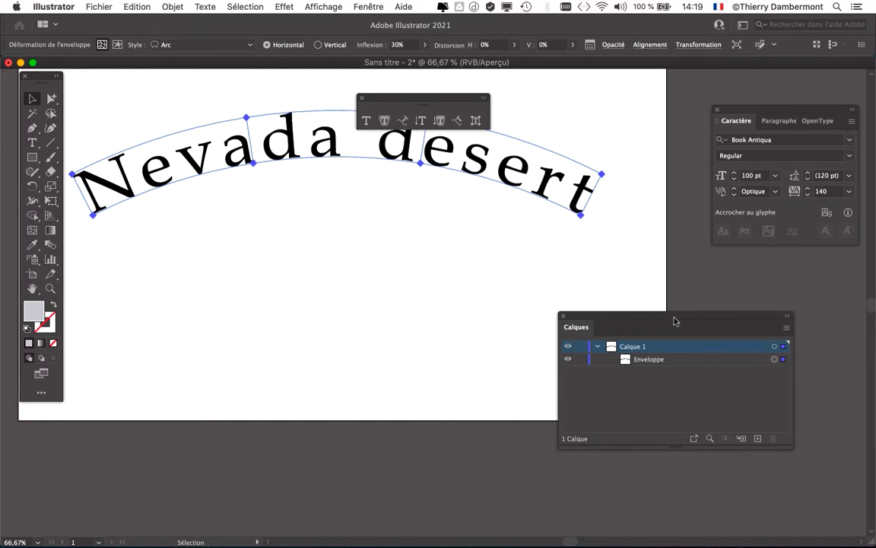
left_click_drag(674, 321, 541, 247)
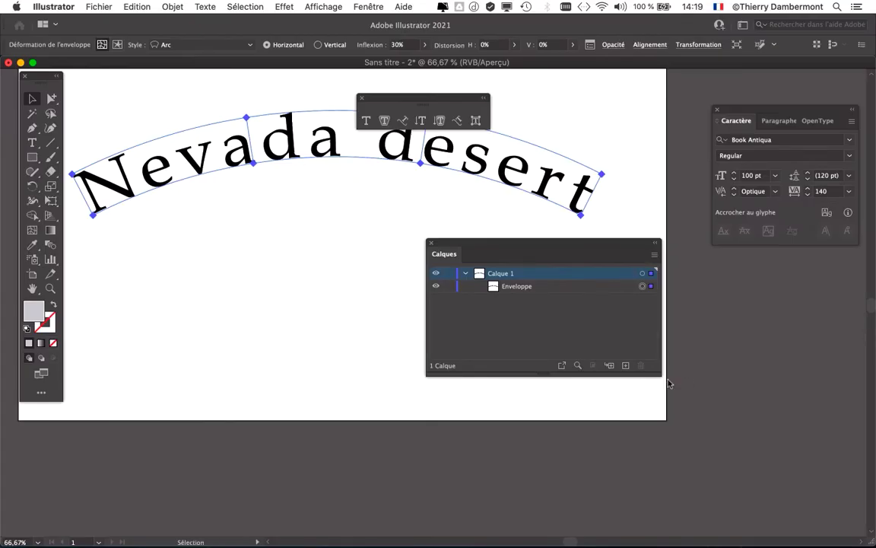
left_click_drag(654, 371, 601, 359)
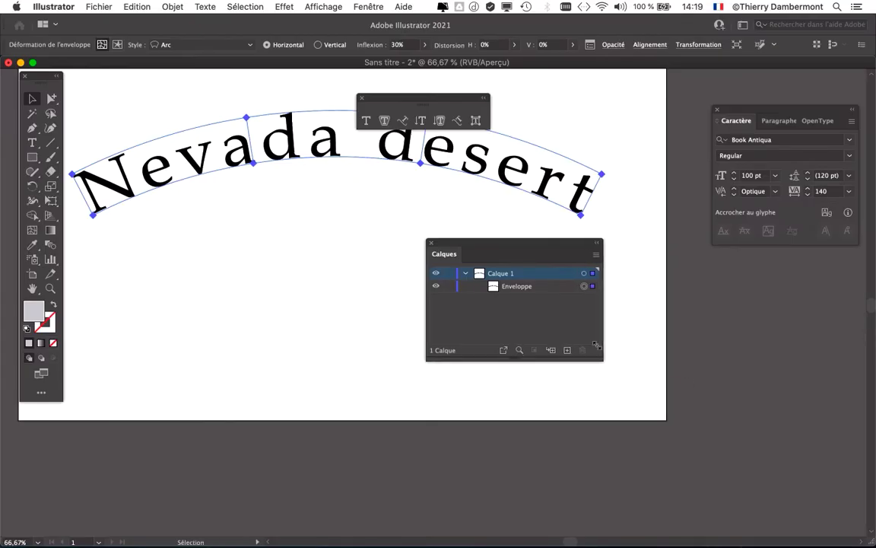
- Save the document as "texte enveloppe - 01.ai" in the Illustrator FAD nov 2021 folder, keeping the Illustrator 2020 format options
left_click(99, 6)
left_click(145, 119)
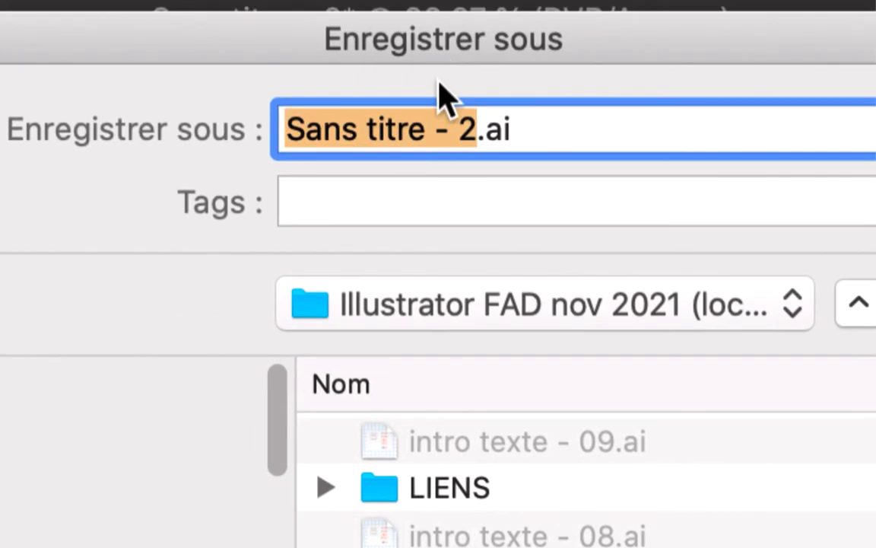
type("texte envl")
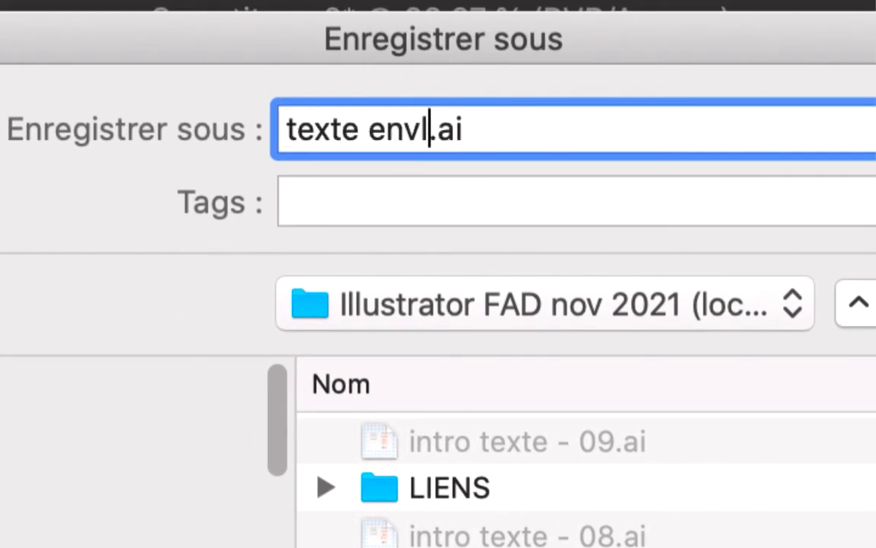
type("eloppe -")
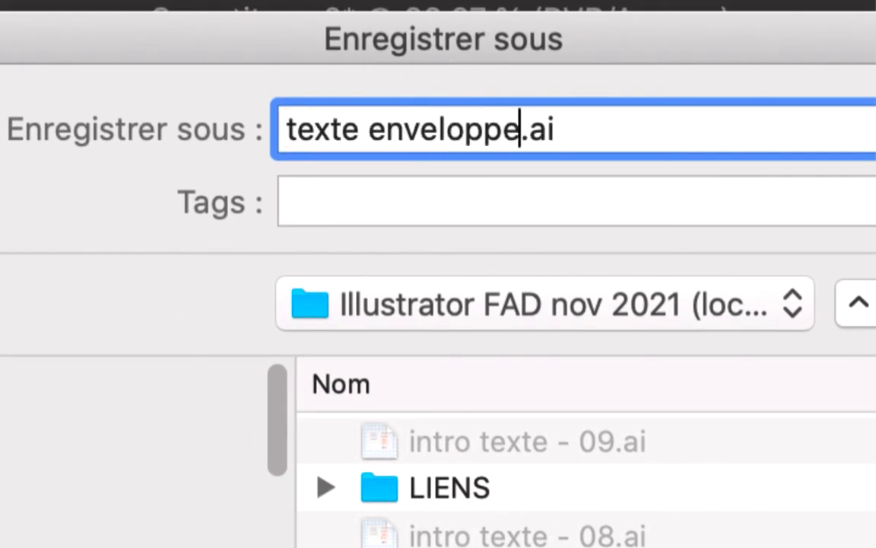
type(" 01")
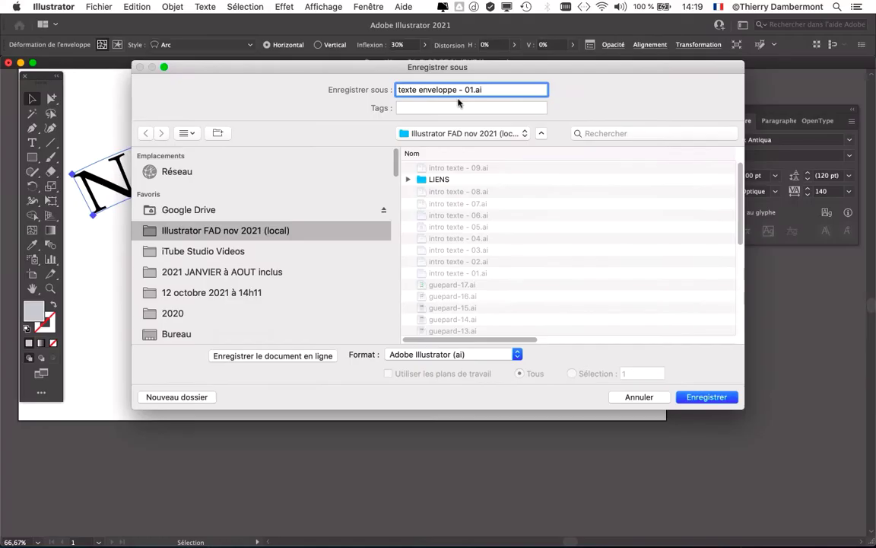
left_click(708, 396)
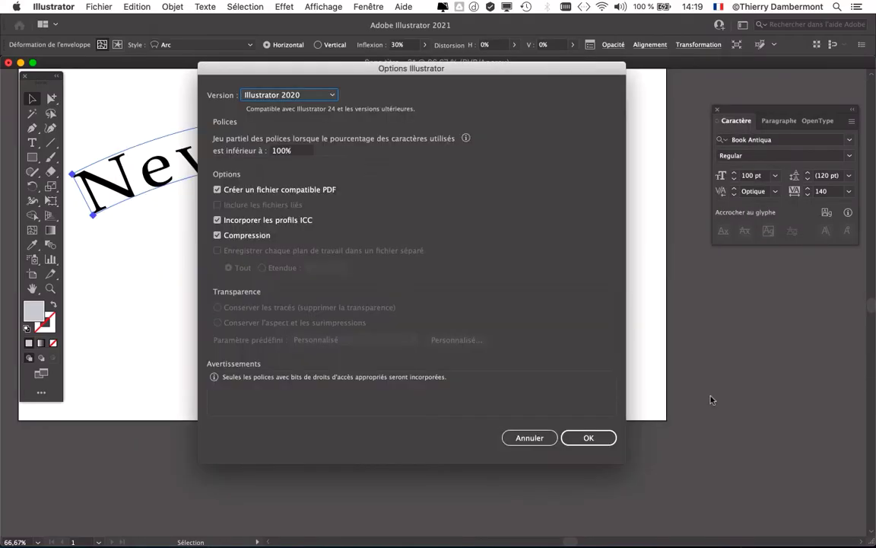
left_click(584, 437)
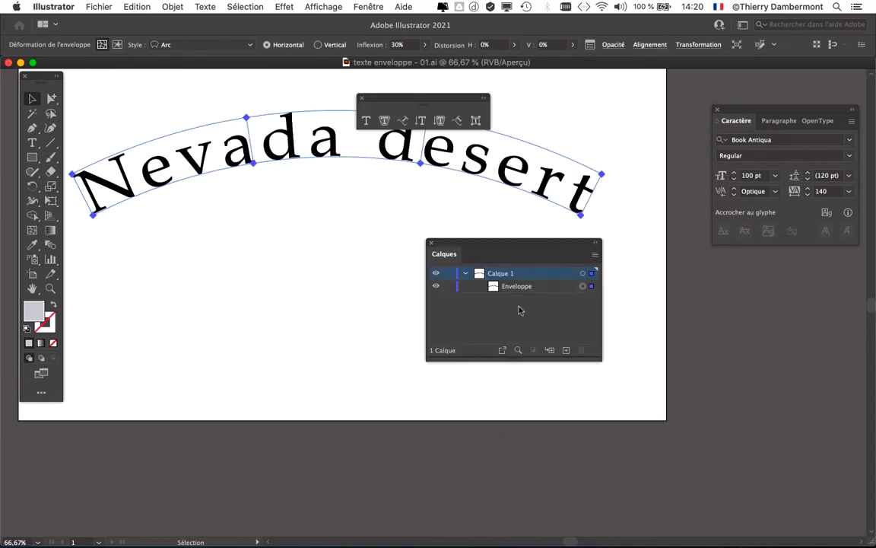
- Move the floating type tools and Layers panels clear of the title, then reselect the title with the Selection tool
left_click_drag(424, 104, 117, 479)
left_click_drag(480, 250, 650, 278)
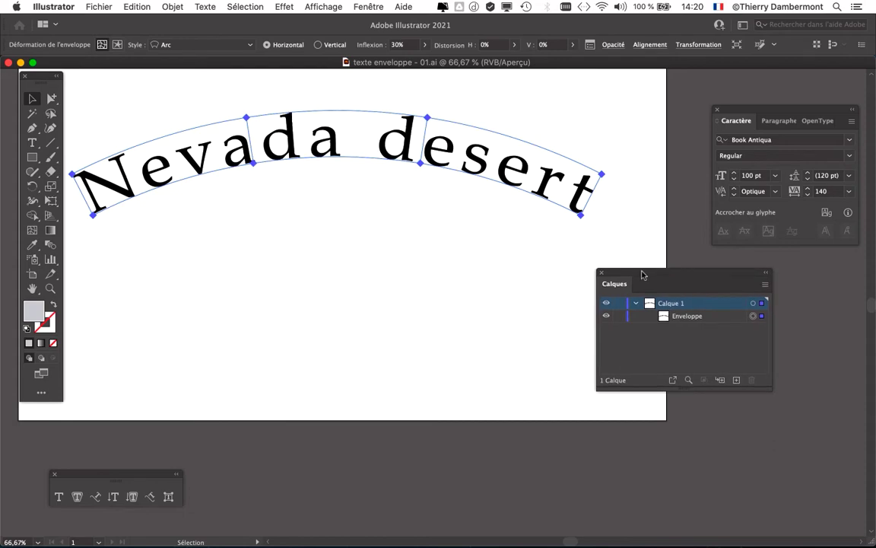
left_click(248, 196)
left_click(233, 163)
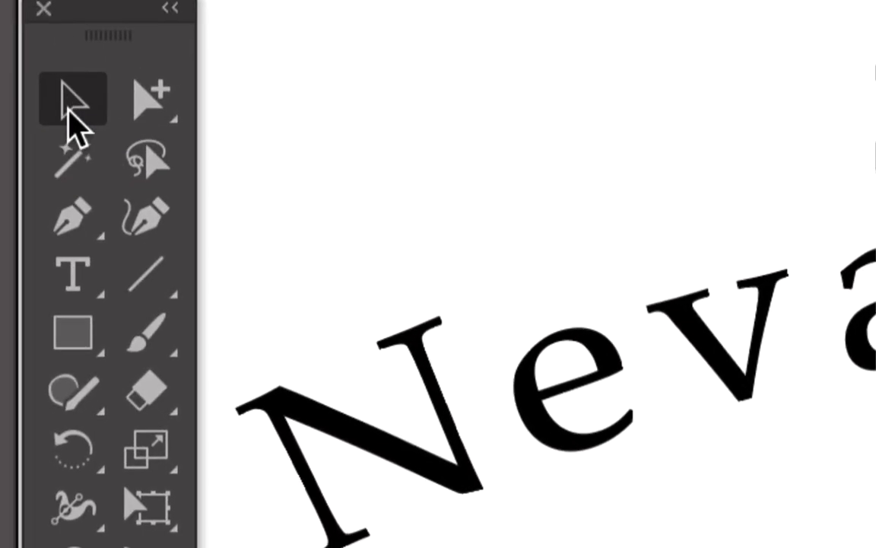
left_click(413, 348)
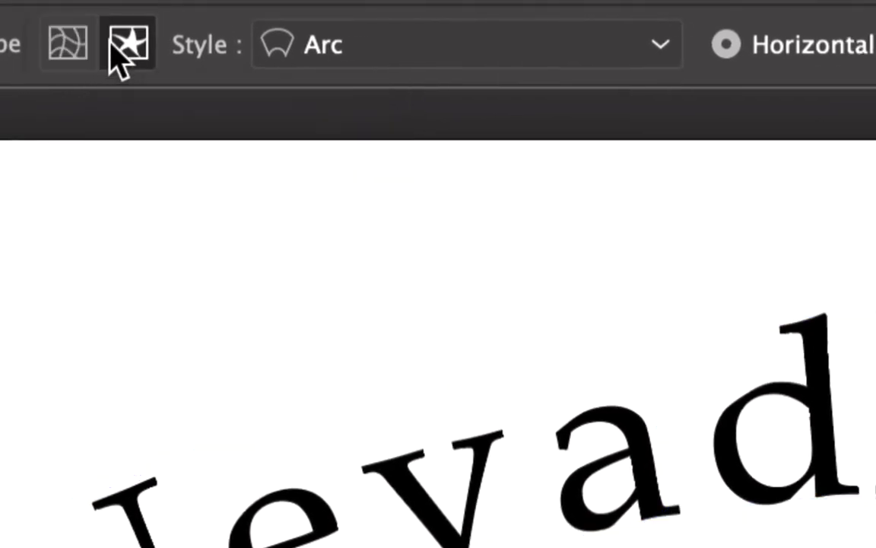
- Compare the title's envelope and content editing modes, leaving it in content editing
left_click(115, 44)
left_click(69, 44)
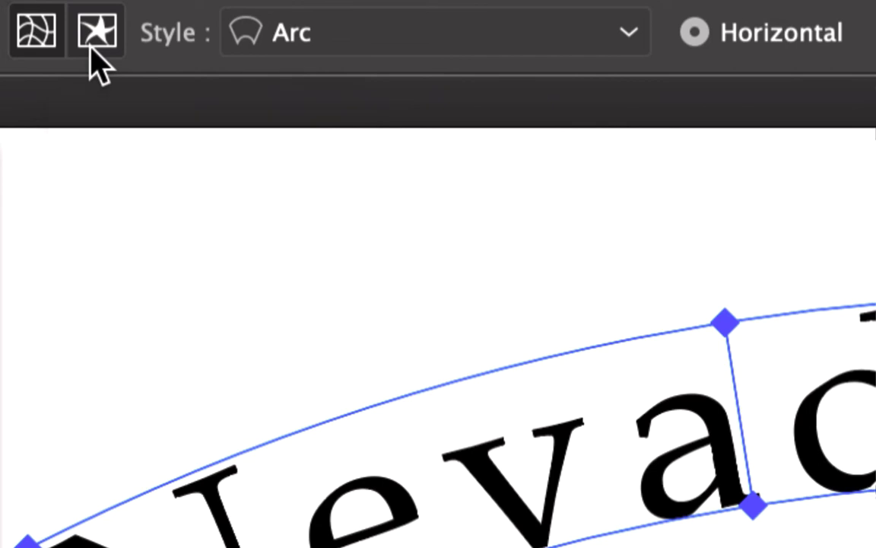
left_click(93, 45)
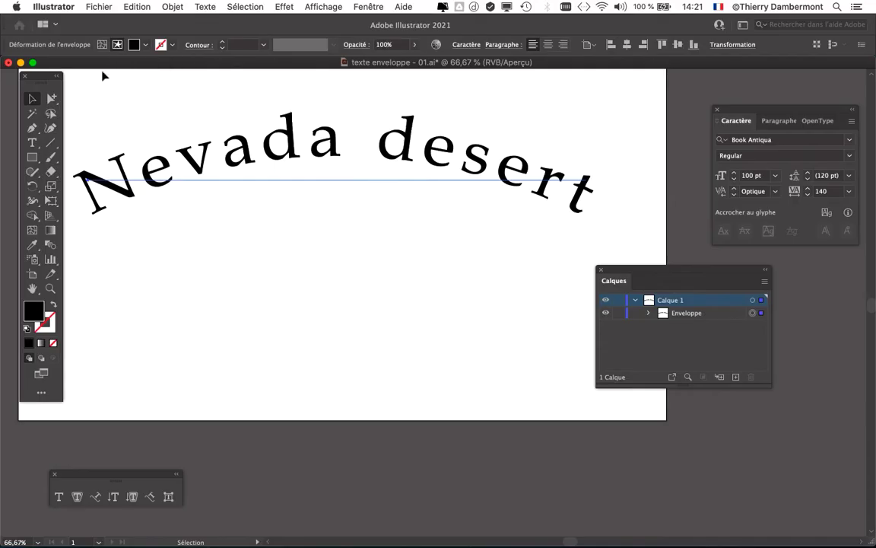
- Shift the toolbox clear of the title and select the whole "Nevada desert" text with the Type tool
mouse_move(39, 79)
left_mouse_down()
mouse_move(23, 89)
mouse_move(29, 85)
left_mouse_up()
left_click(22, 148)
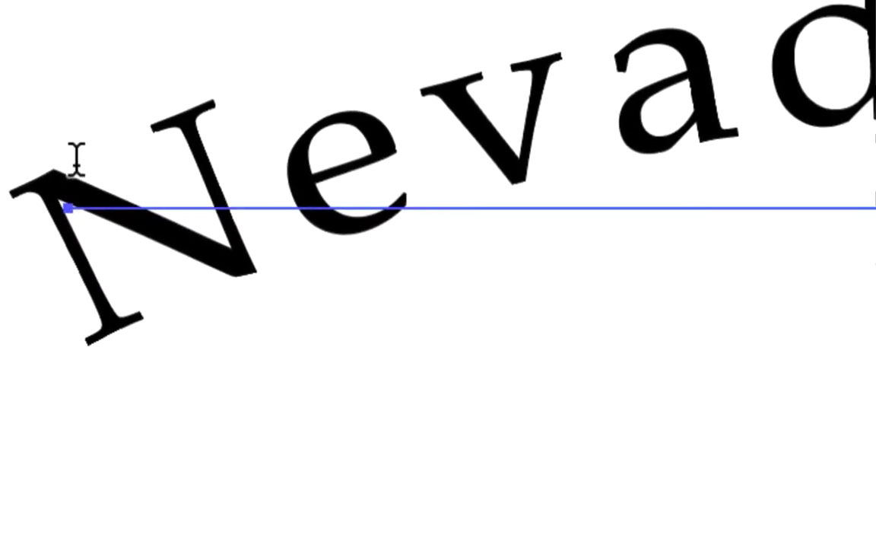
left_click_drag(79, 159, 487, 166)
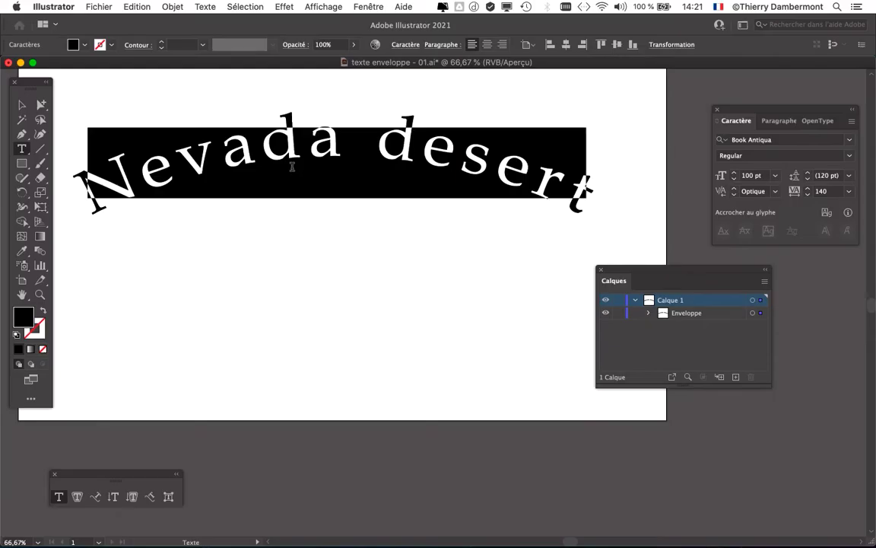
left_click_drag(127, 167, 389, 168)
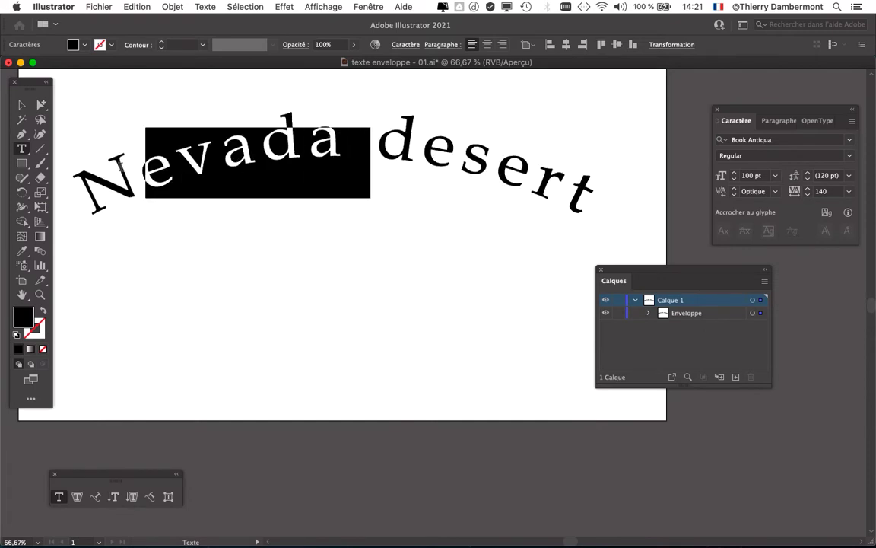
left_click(120, 167)
left_click_drag(83, 154, 651, 165)
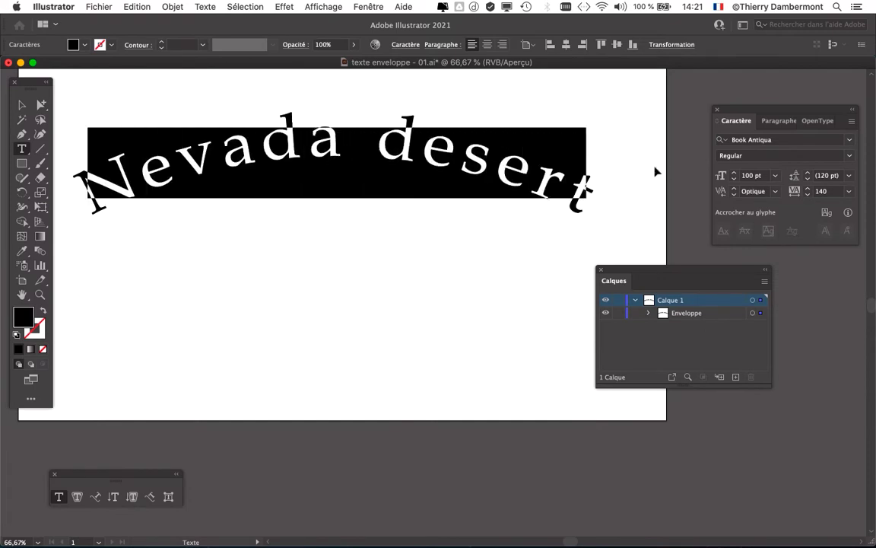
- Compare the outline (Tracés) and normal previews of the warped title, leaving the artwork in outline view
key("super+y")
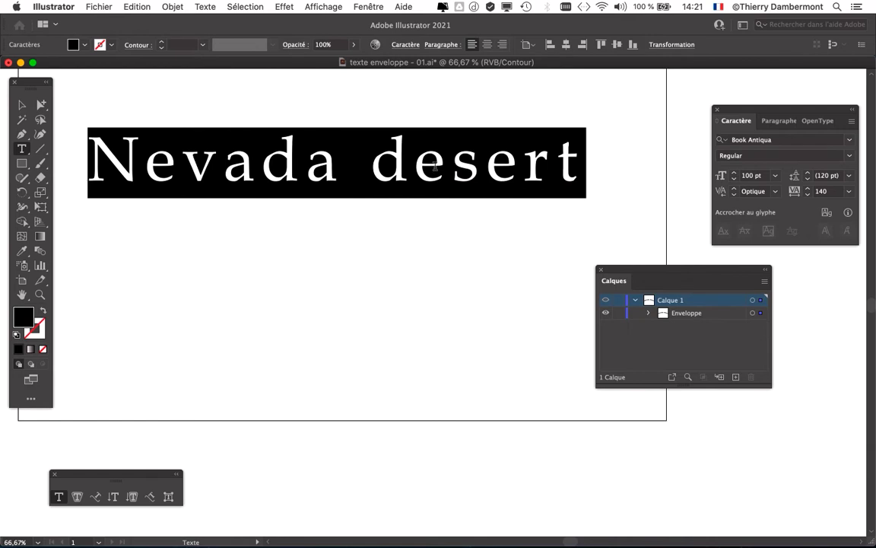
key("super+y")
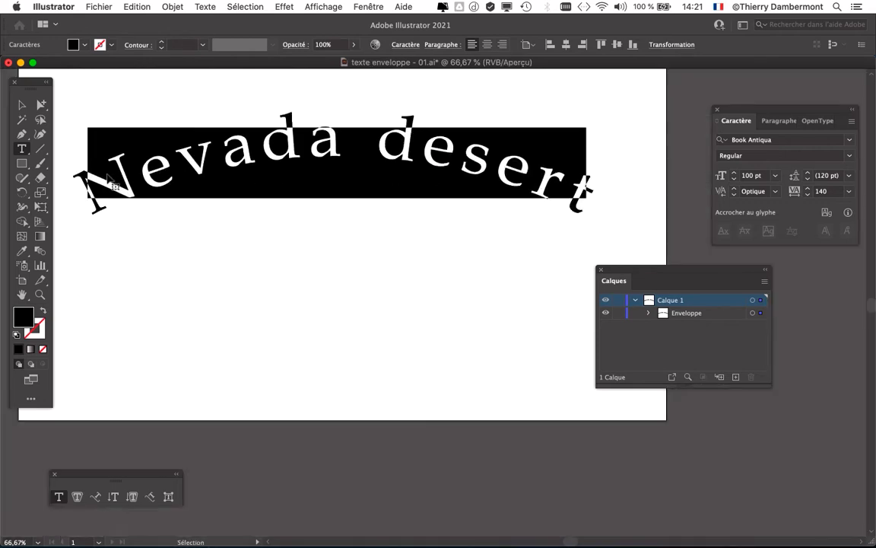
left_click(332, 6)
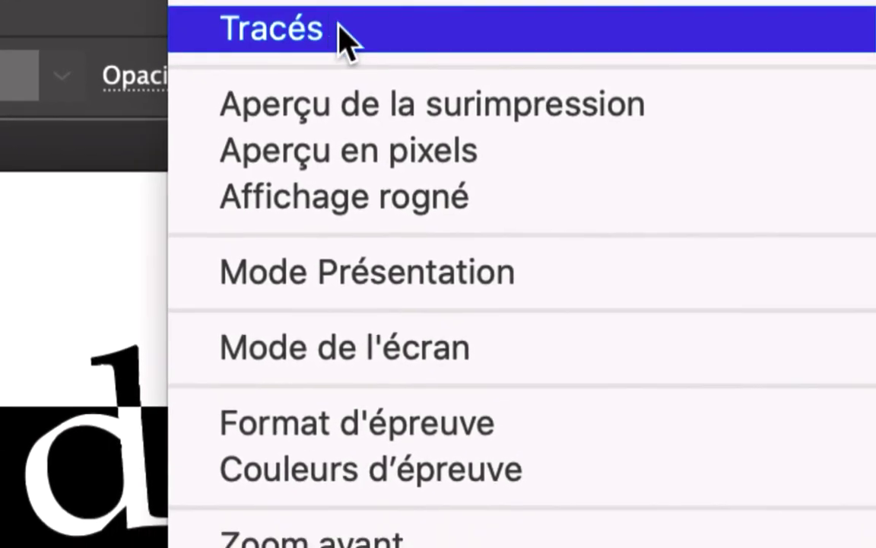
left_click(346, 132)
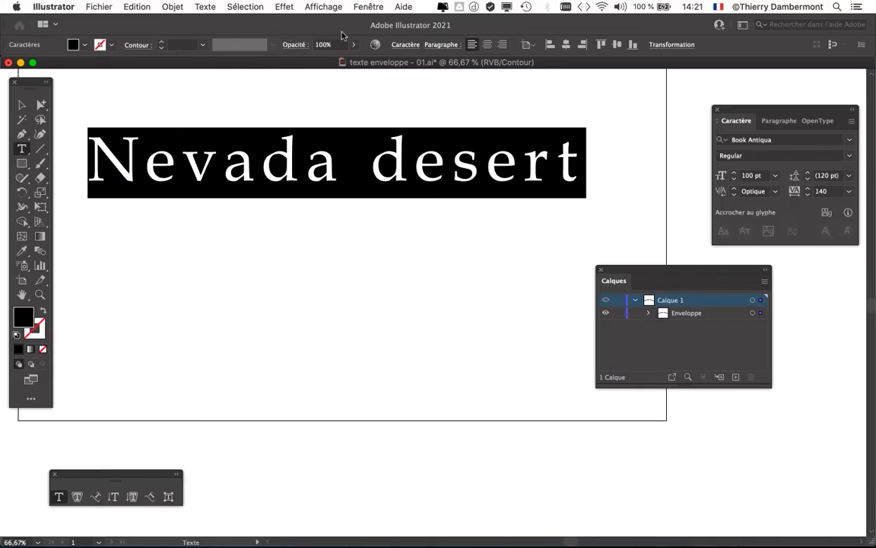
- Set the font of the whole title to ClarendonTMed
left_click_drag(84, 147, 590, 160)
left_click(837, 142)
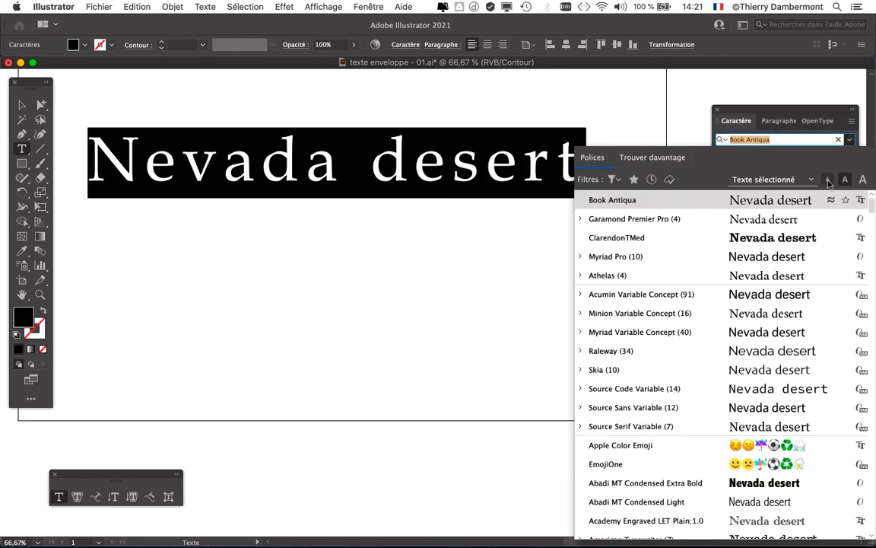
left_click(797, 239)
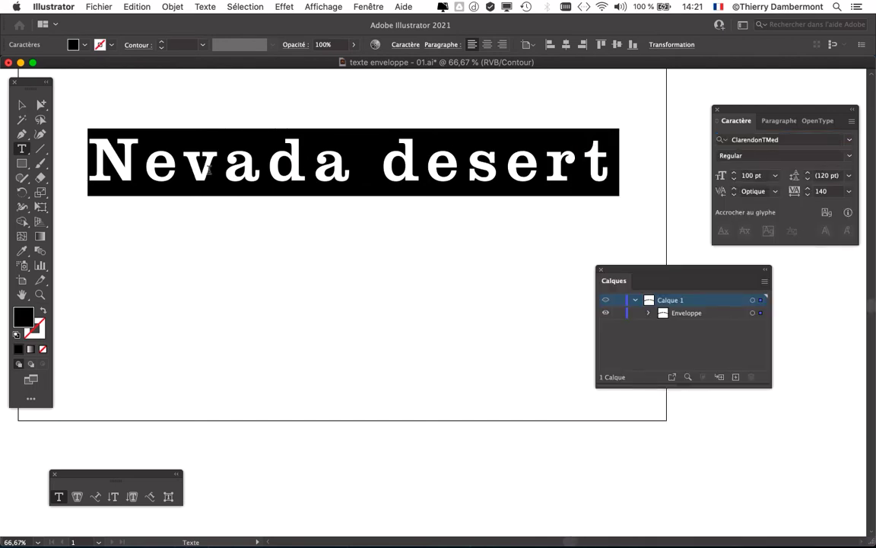
- Replace the word "Nevada" with "Arizona" in the title and return the artwork to the normal preview
left_click(318, 163)
left_click_drag(356, 164, 85, 166)
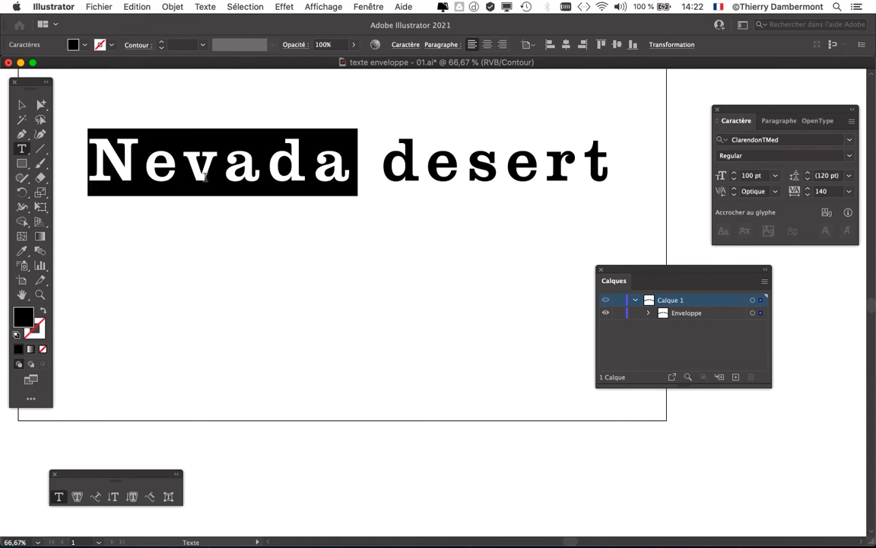
type("Arizona")
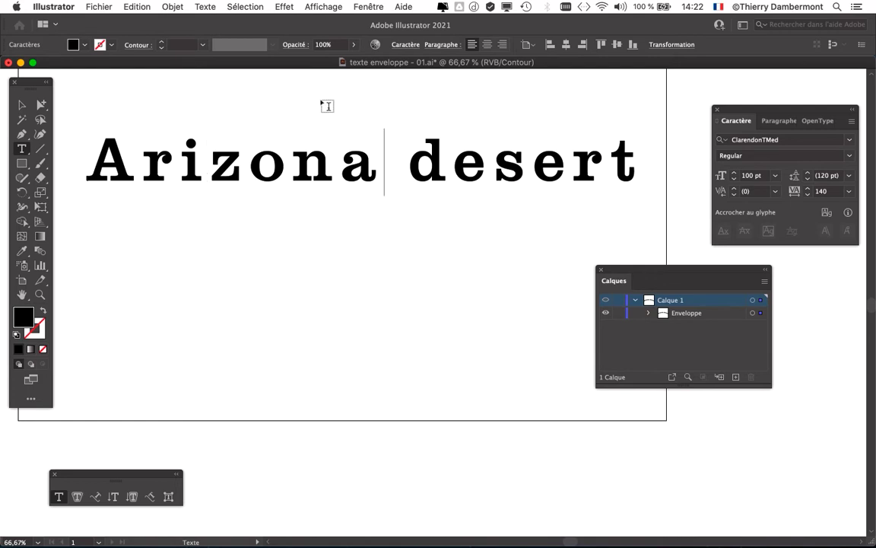
left_click_drag(386, 157, 404, 158)
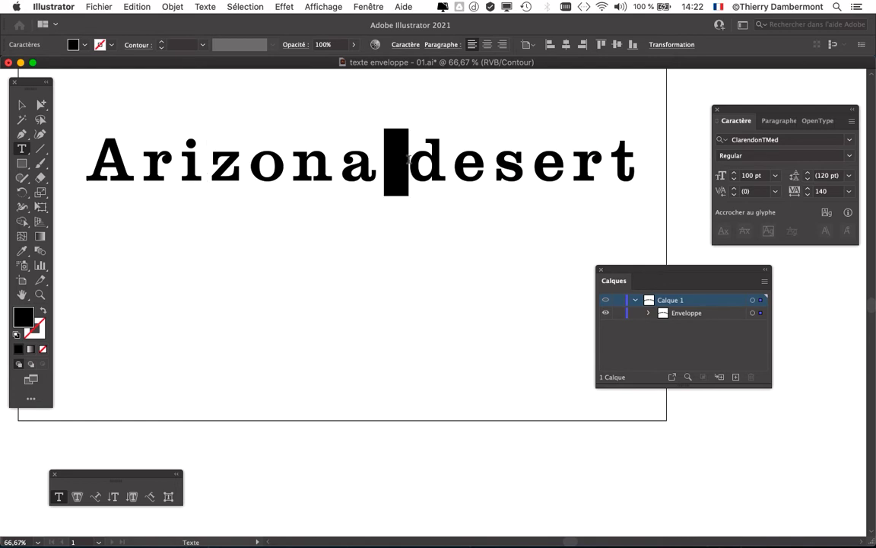
left_click(374, 154)
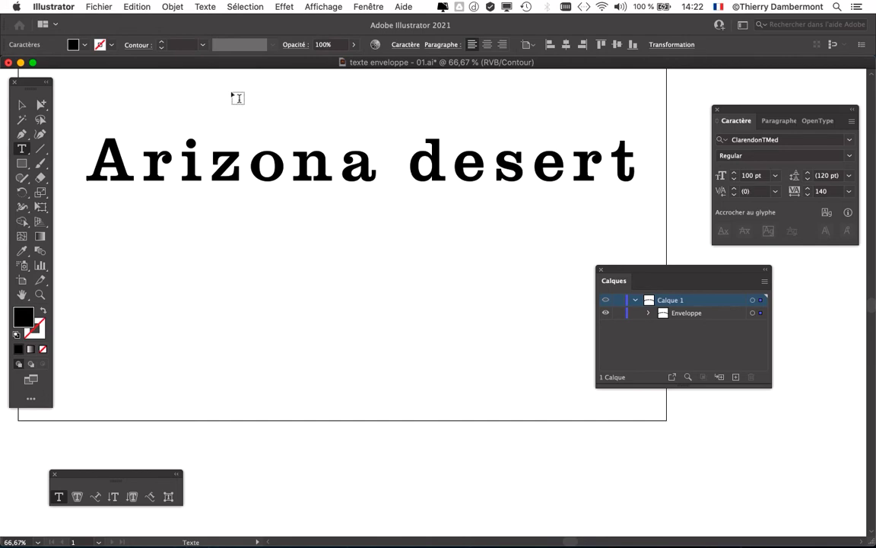
left_click(327, 6)
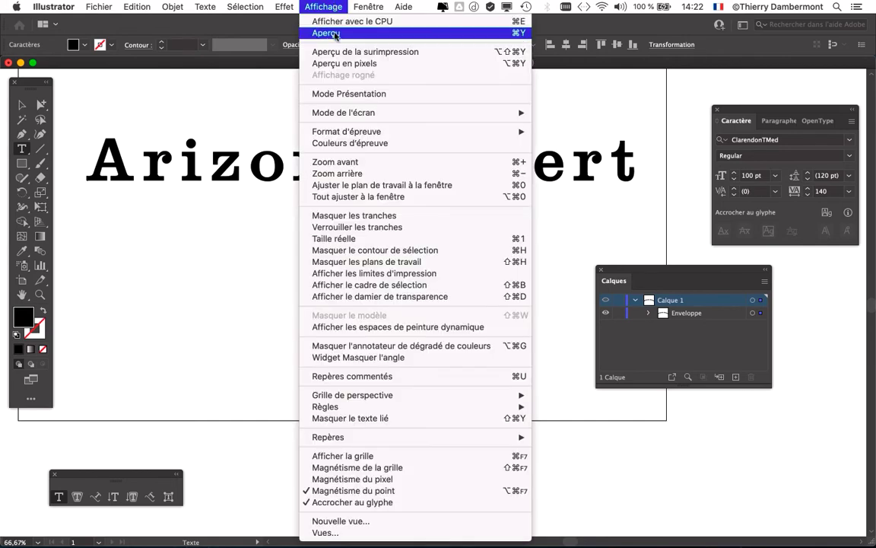
left_click(327, 33)
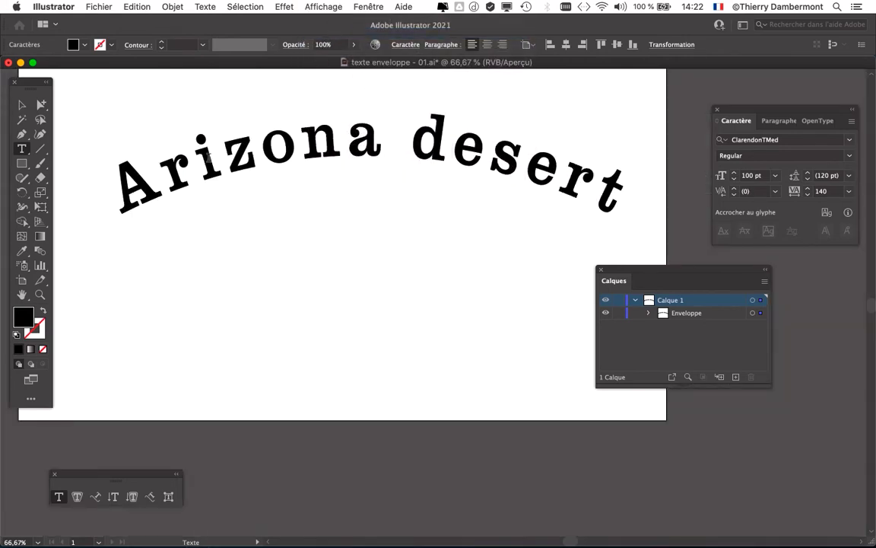
- Switch the title back to envelope editing and set its Arc bend to 29%
left_click(22, 106)
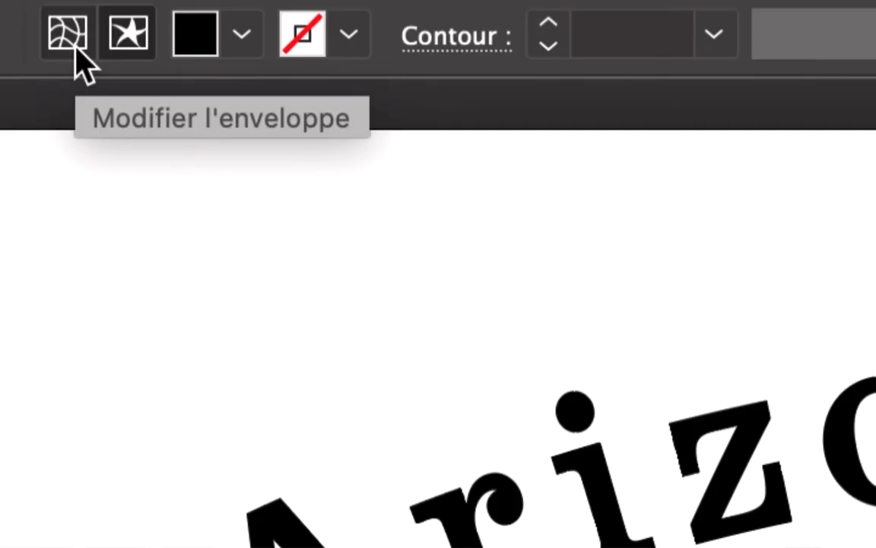
left_click(75, 48)
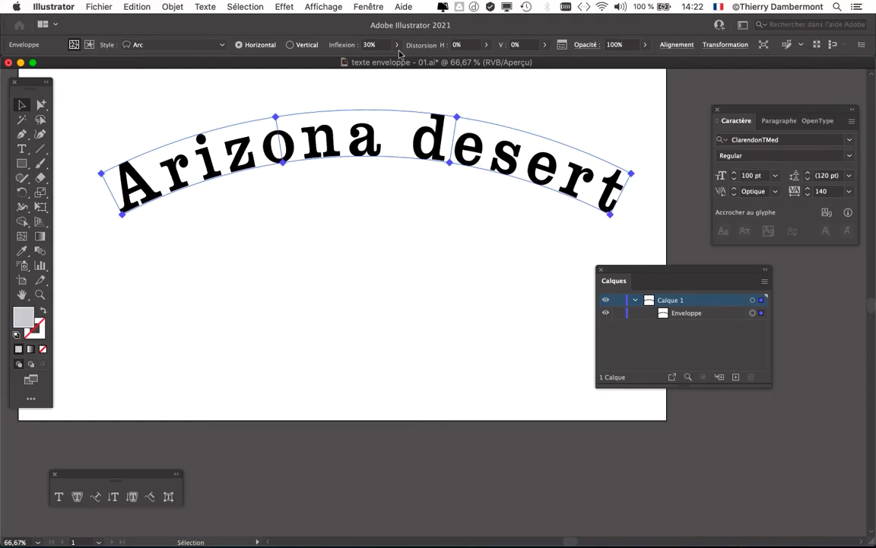
left_click(398, 48)
mouse_move(381, 58)
left_mouse_down()
mouse_move(369, 58)
mouse_move(378, 59)
left_mouse_up()
- Move the curved title down fully inside the artboard and shift the Layers panel clear of it
left_click_drag(383, 130, 397, 228)
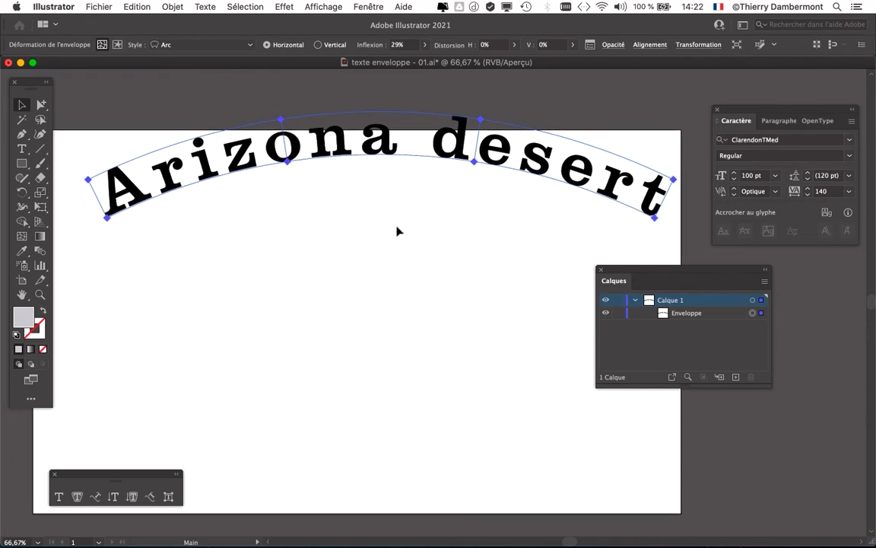
left_click_drag(391, 147, 373, 201)
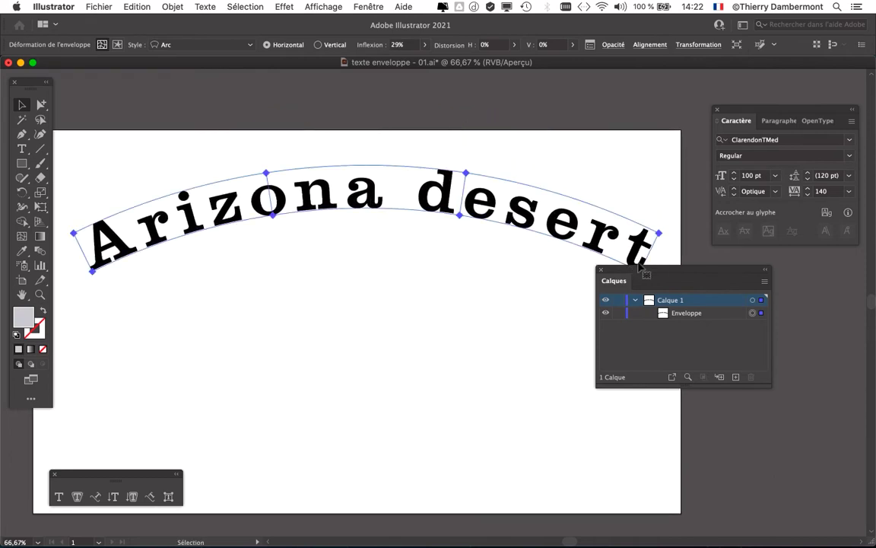
left_click_drag(624, 270, 728, 302)
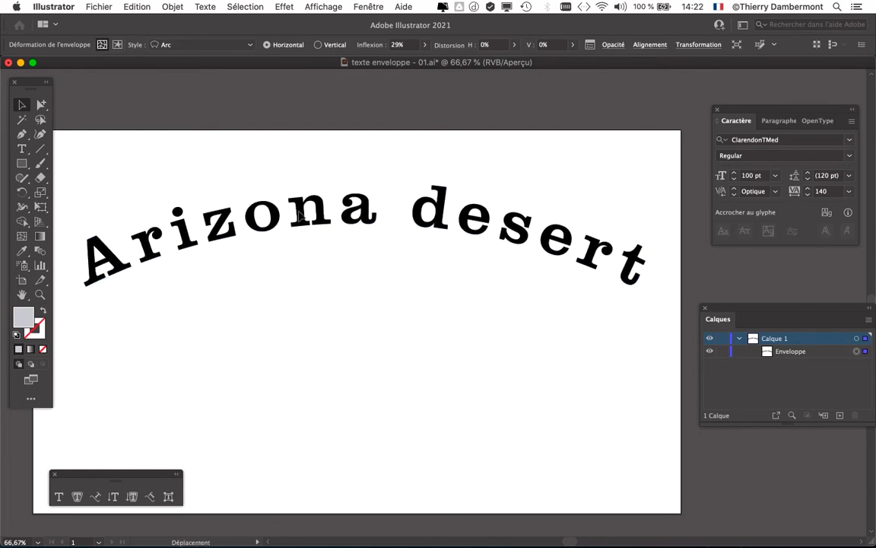
- Nudge the curved title slightly up and to the left within the artboard
left_click_drag(408, 262, 439, 219)
left_click_drag(378, 171, 366, 167)
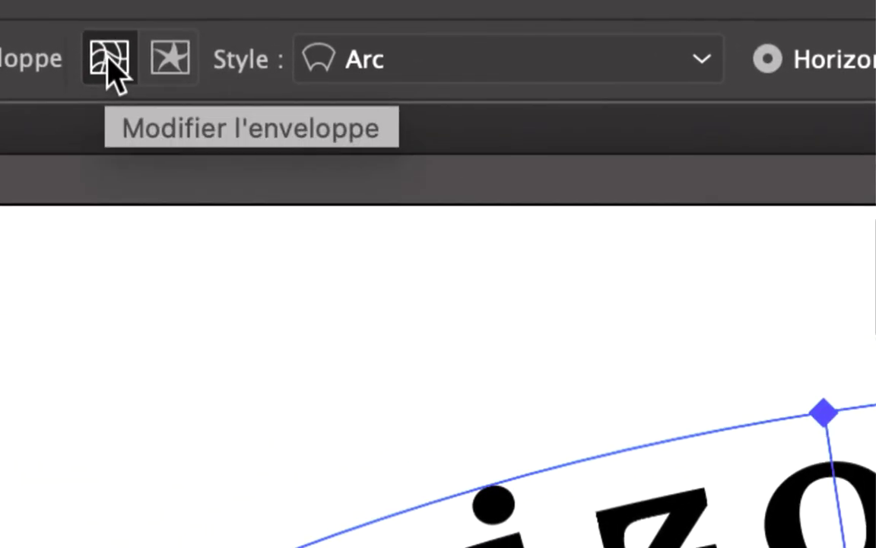
- Switch the title to content editing, and return it to envelope editing with the Envelope Distort command
left_click(122, 61)
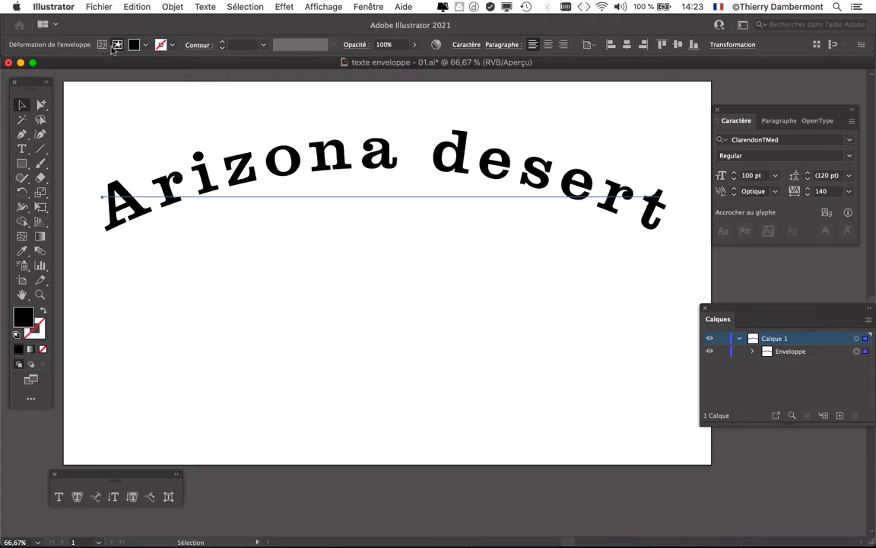
left_click(169, 6)
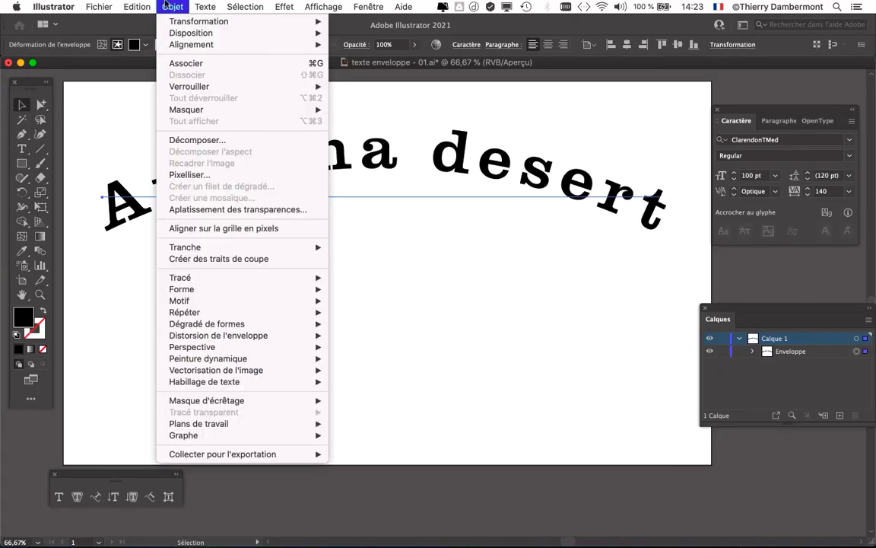
mouse_move(202, 337)
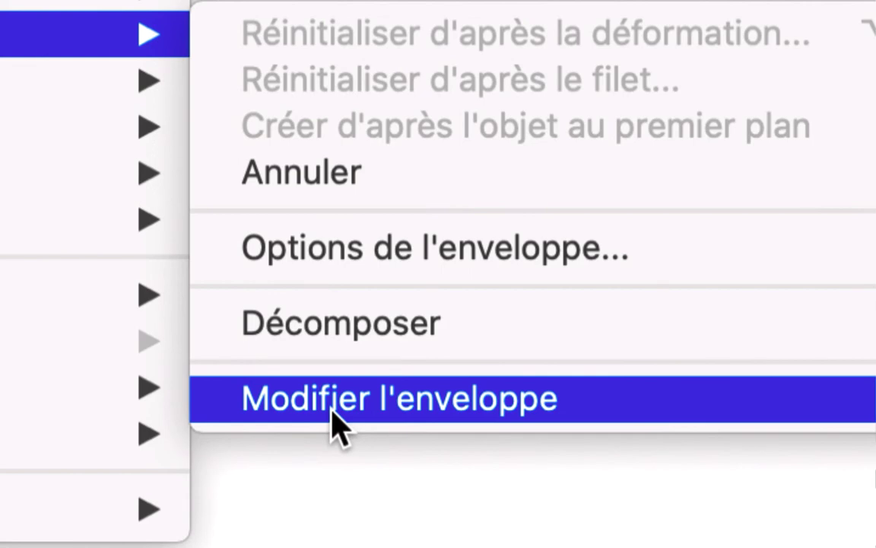
left_click(331, 411)
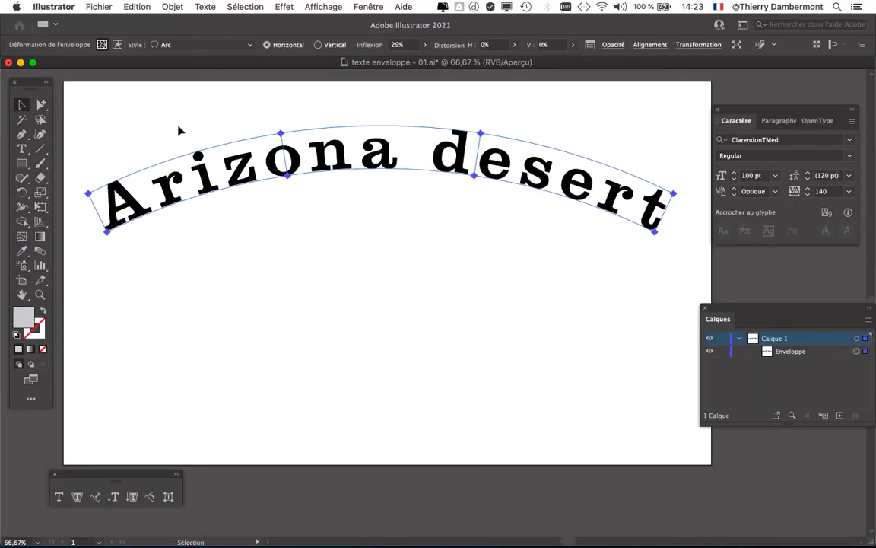
- Switch to content editing with the Envelope Distort command, and toggle between the two editing modes, ending in envelope editing
left_click(160, 6)
mouse_move(266, 336)
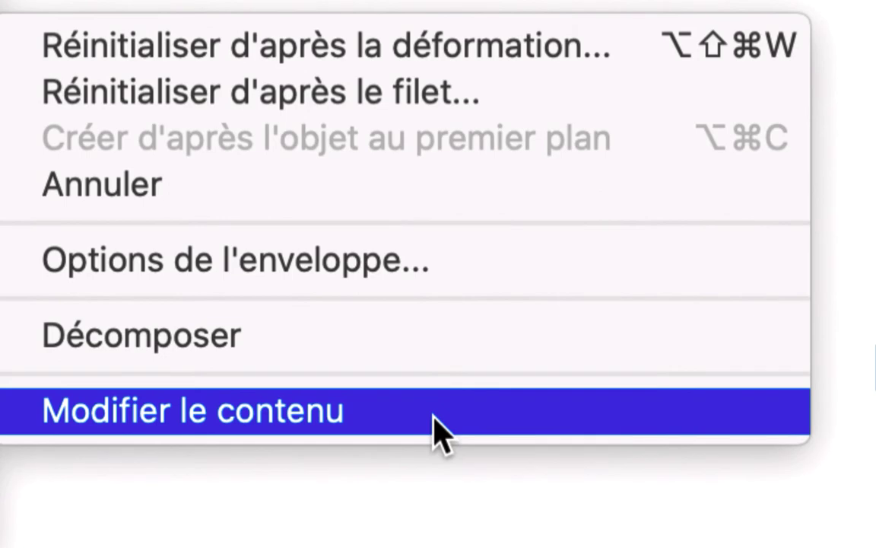
left_click(432, 414)
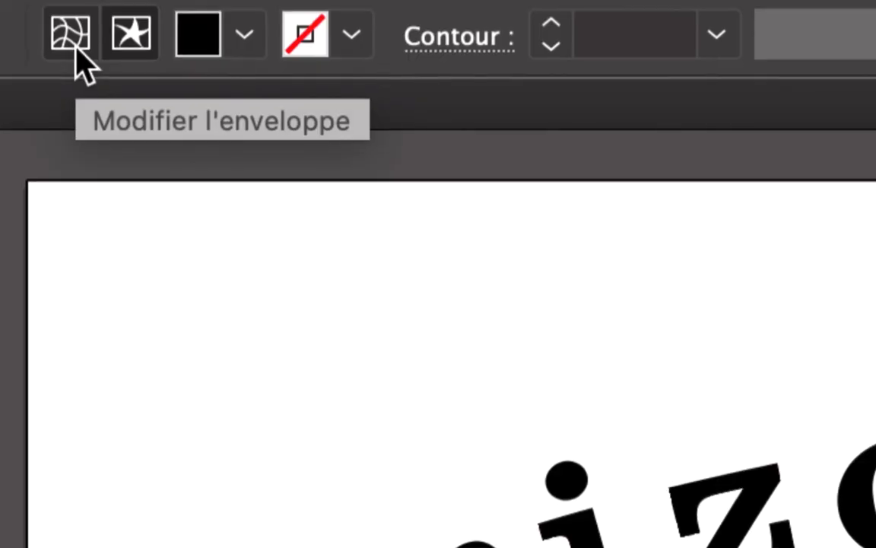
left_click(74, 44)
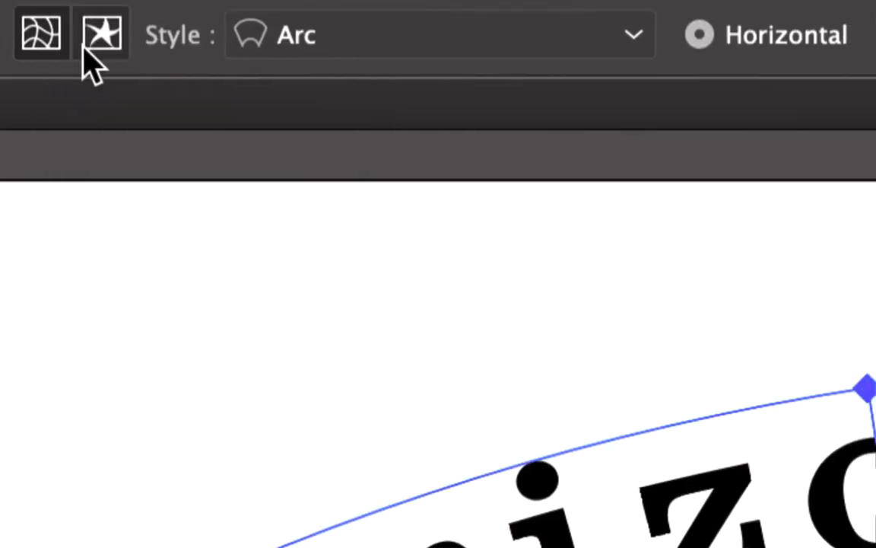
left_click(86, 45)
left_click(97, 46)
left_click(137, 42)
left_click(120, 39)
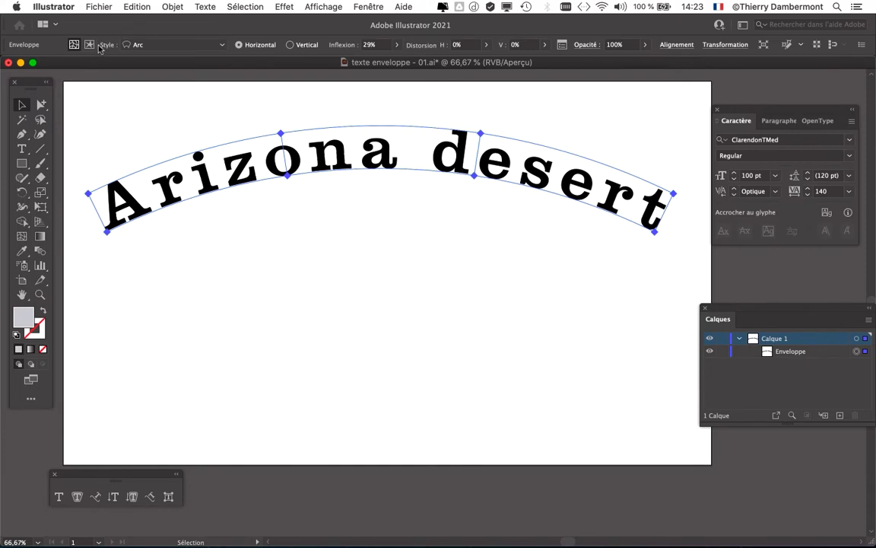
- Look at the title's envelope options and cancel without changing them
left_click(172, 7)
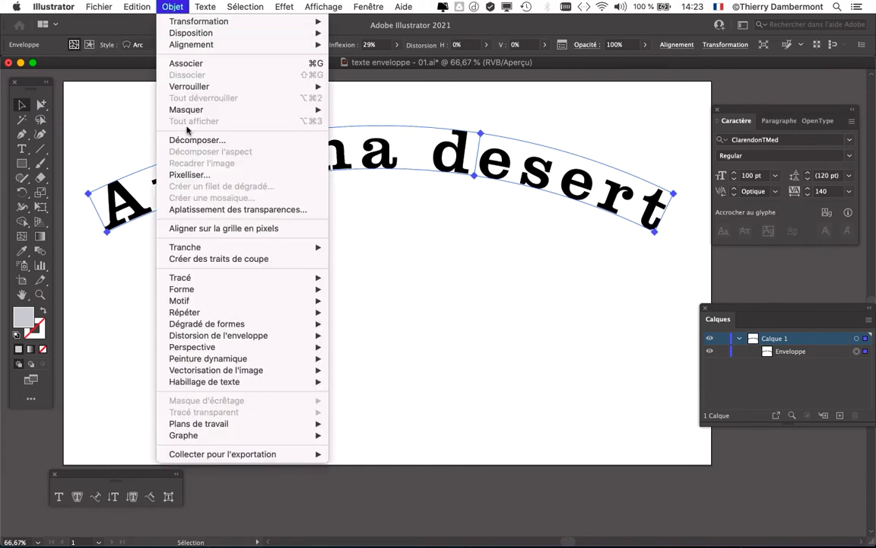
mouse_move(214, 336)
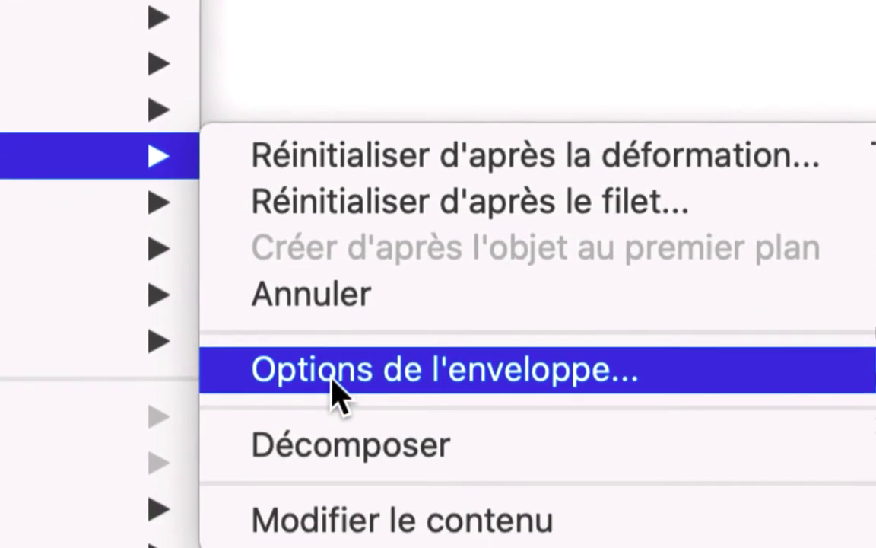
left_click(332, 373)
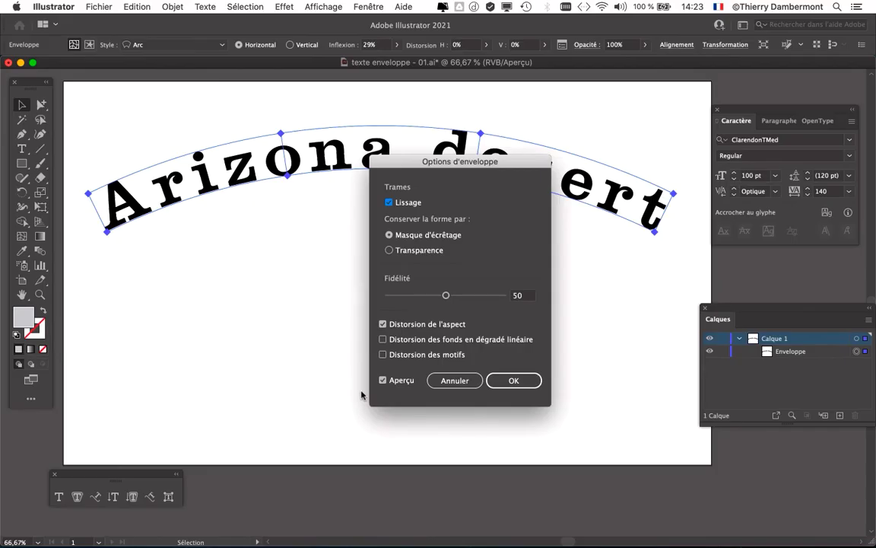
left_click(472, 377)
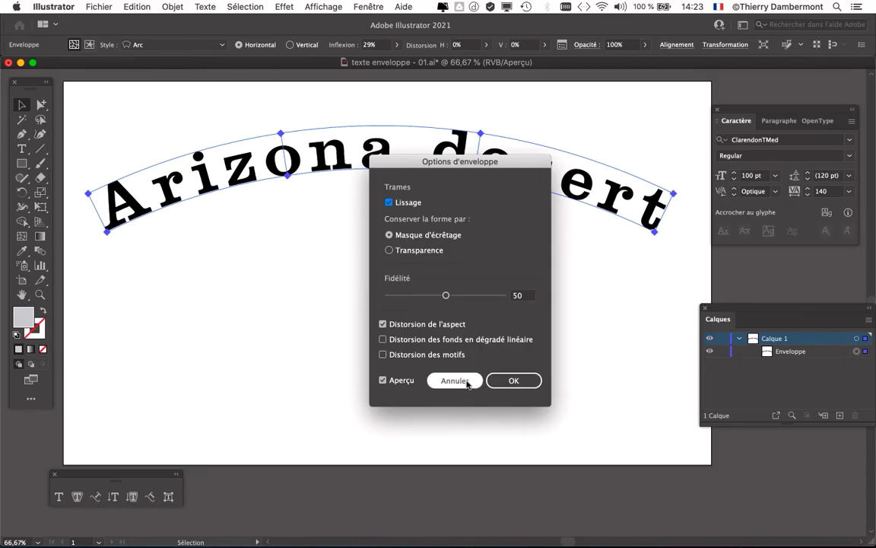
left_click(128, 4)
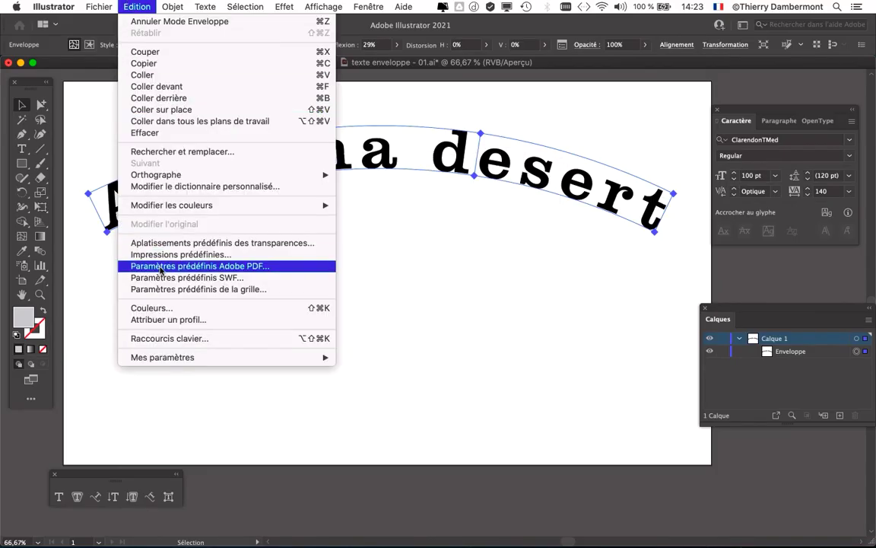
left_click(599, 81)
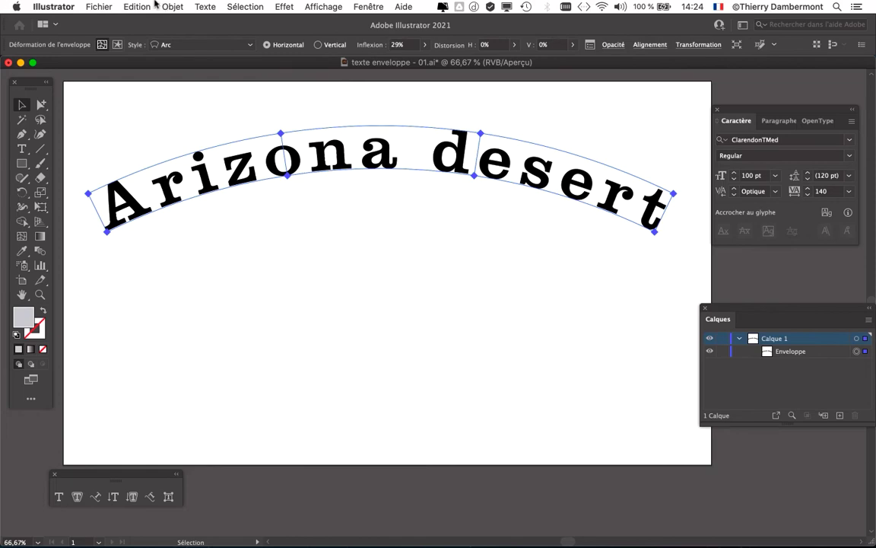
- Reset the title's envelope with a horizontal Arc warp, trying a bend of -46% and settling on 25%
left_click(139, 6)
mouse_move(173, 6)
mouse_move(251, 339)
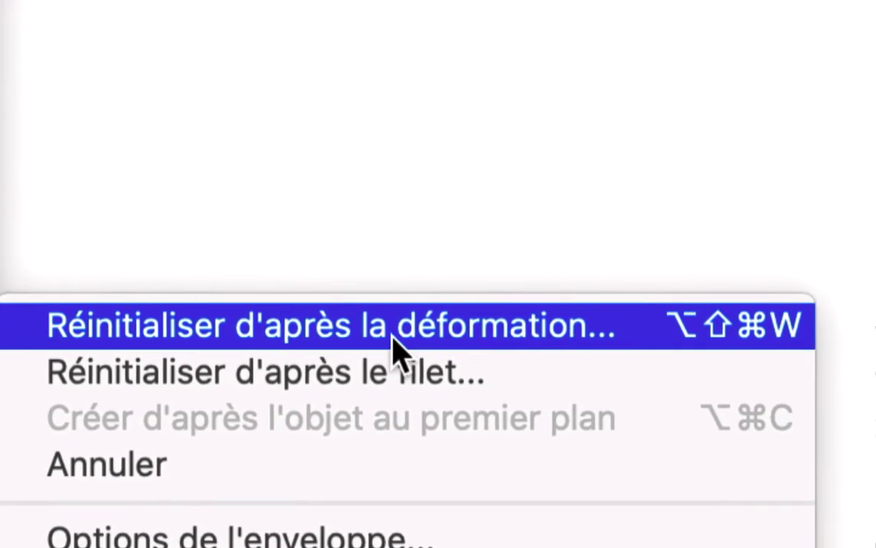
left_click(393, 335)
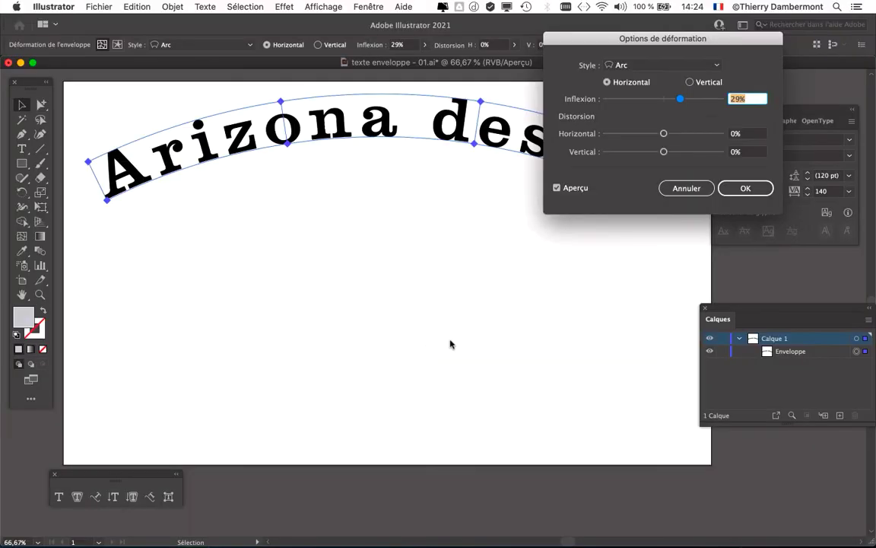
left_click_drag(611, 38, 491, 205)
left_click_drag(560, 267, 516, 269)
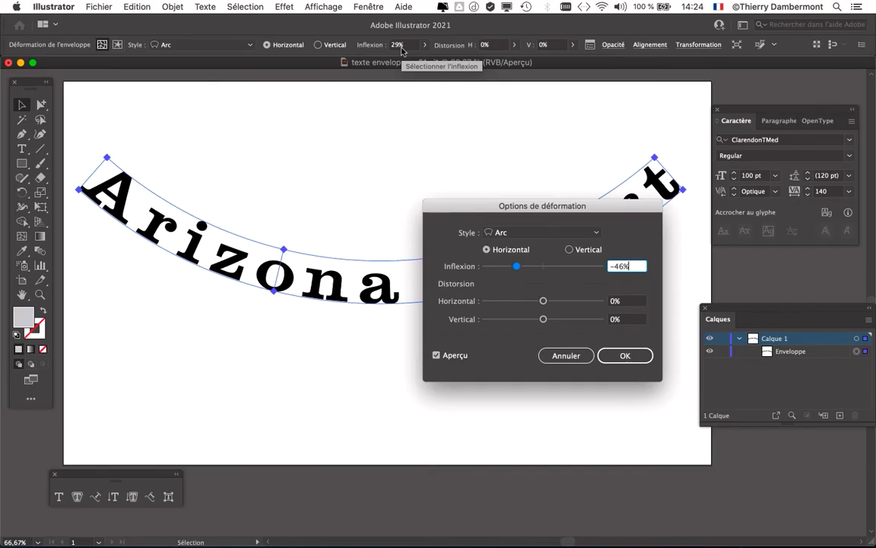
left_click_drag(579, 269, 558, 273)
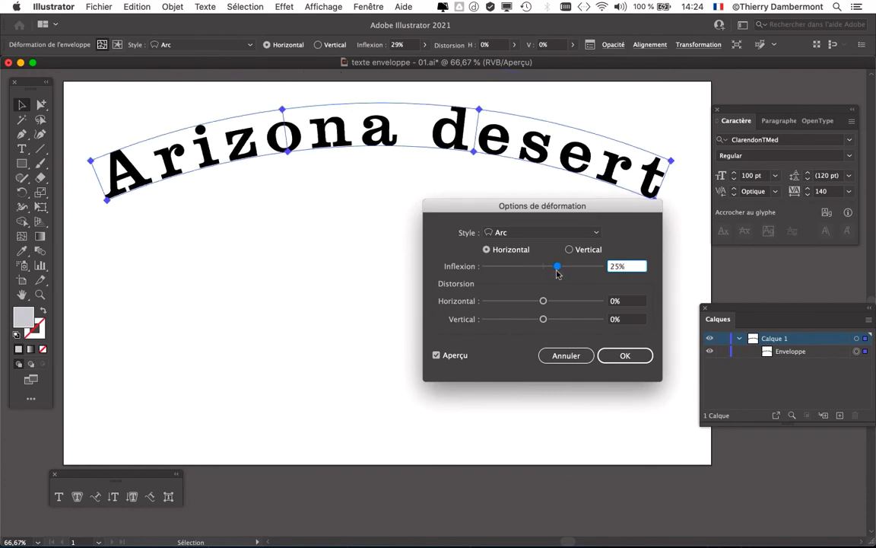
left_click(620, 356)
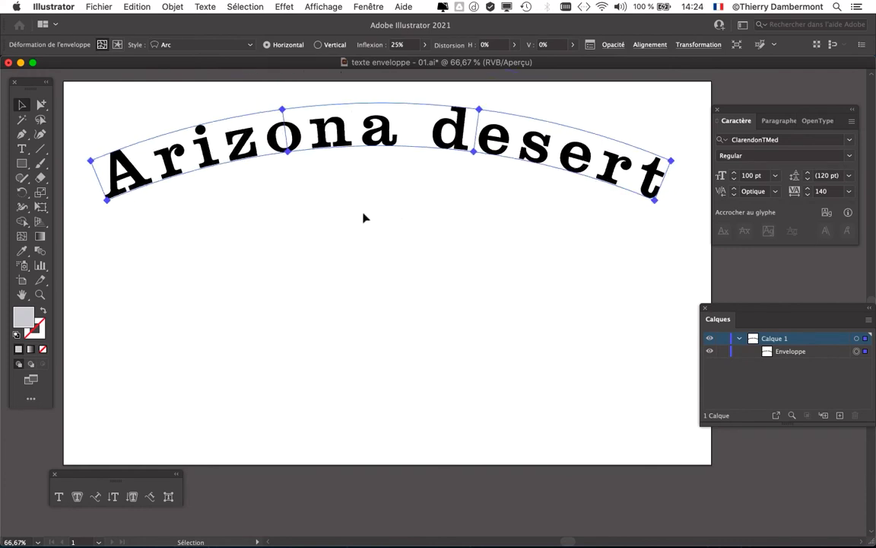
- Save the document as a new version named "texte enveloppe - 02.ai" in Adobe Illustrator format
scroll(364, 219, "down", 1)
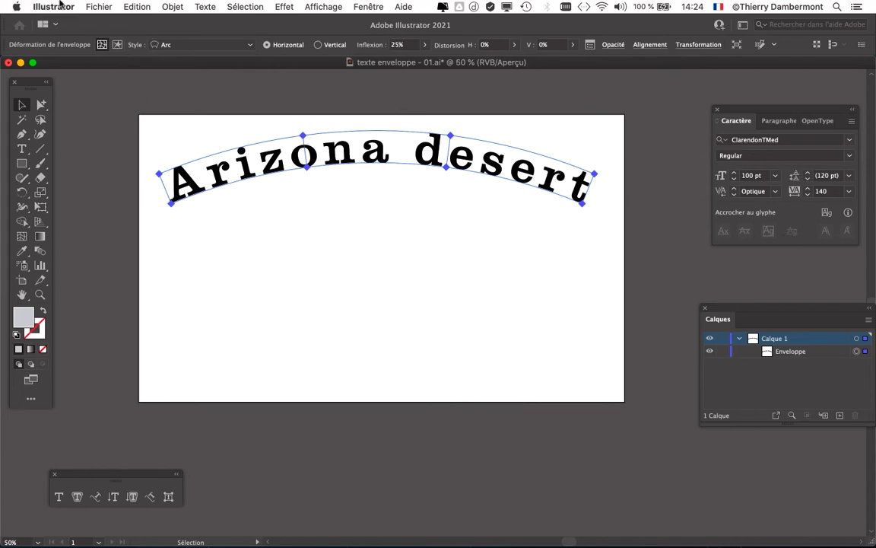
left_click(85, 6)
left_click(142, 122)
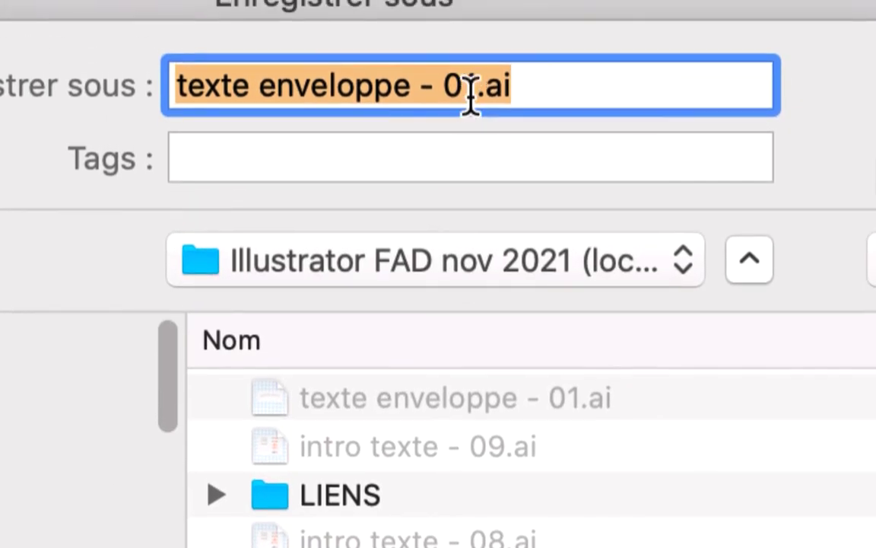
left_click(472, 90)
key("shift+Right")
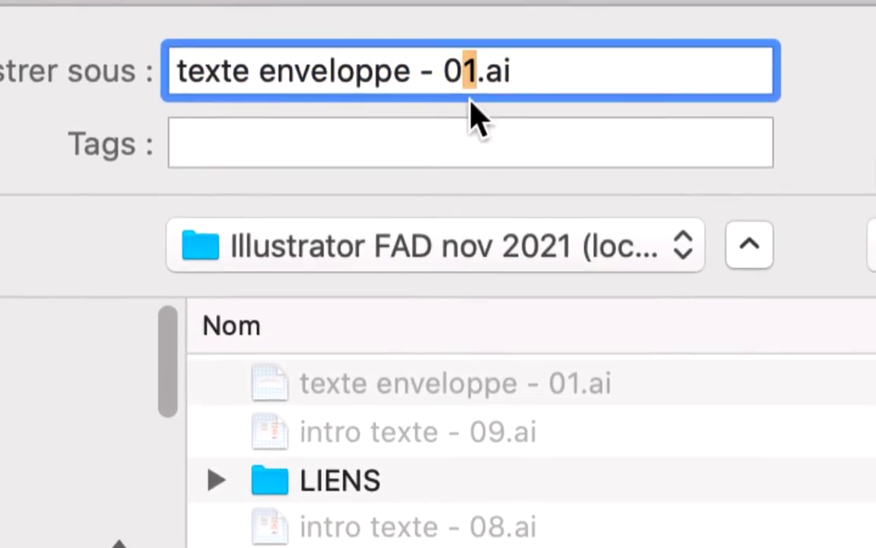
type("2")
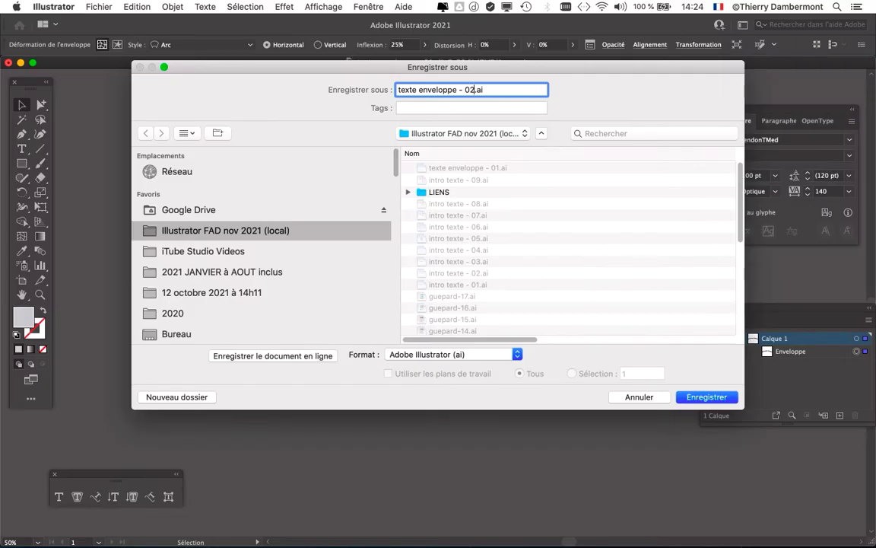
key("Return")
key("Return")
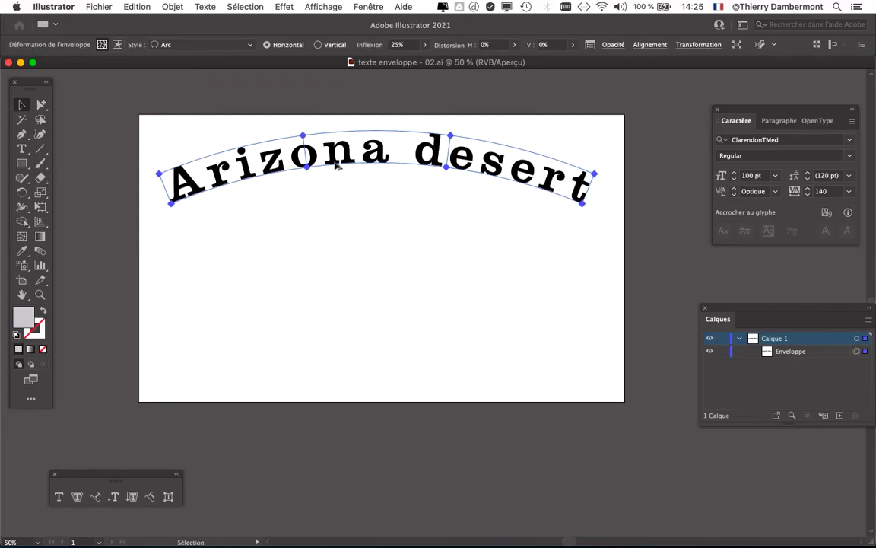
- Duplicate the curved title just below the original and open the copy's text for content editing in outline view
left_click_drag(335, 165, 335, 208)
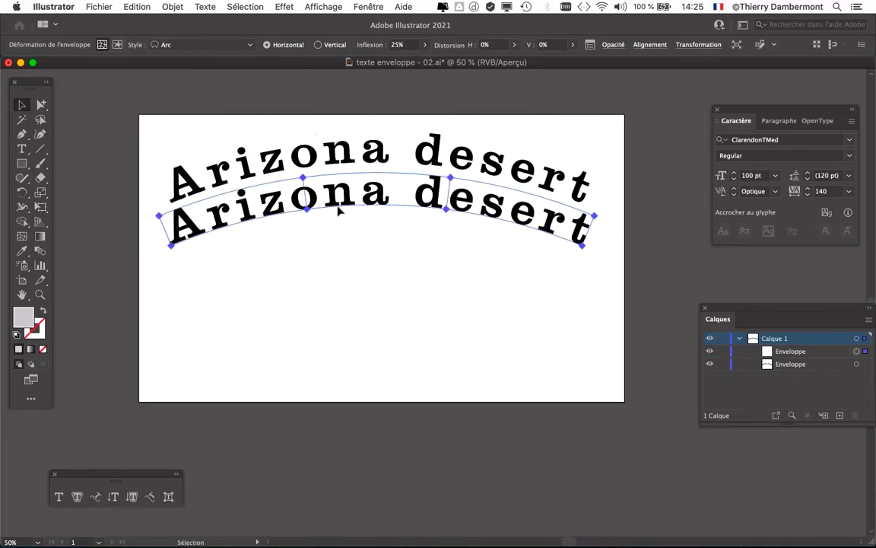
left_click(22, 149)
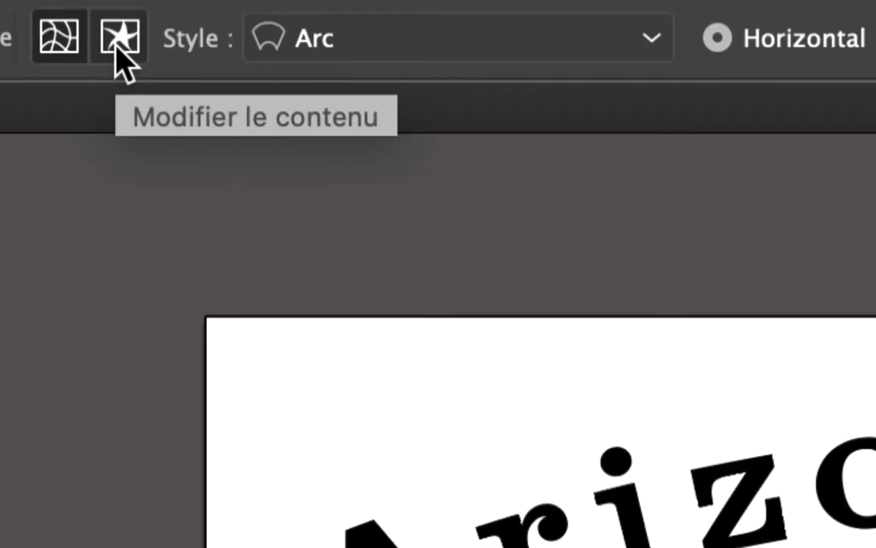
left_click(117, 44)
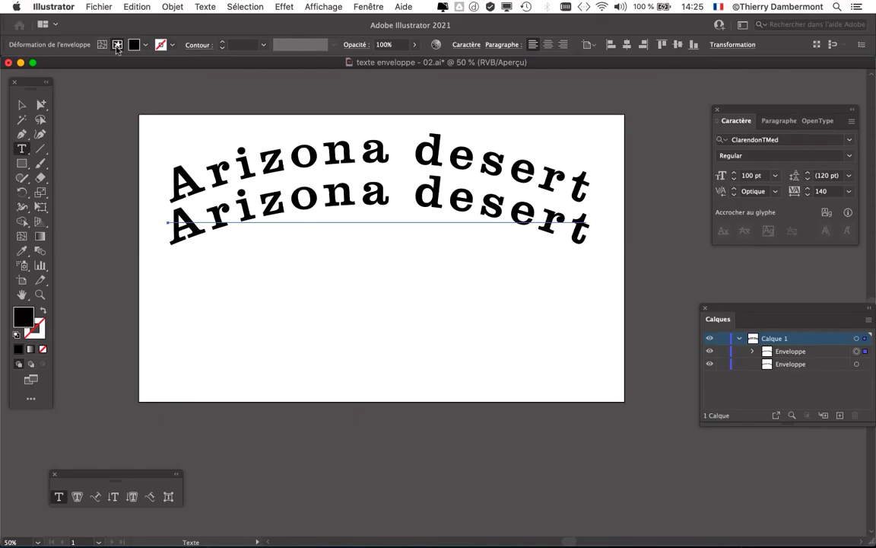
key("super+y")
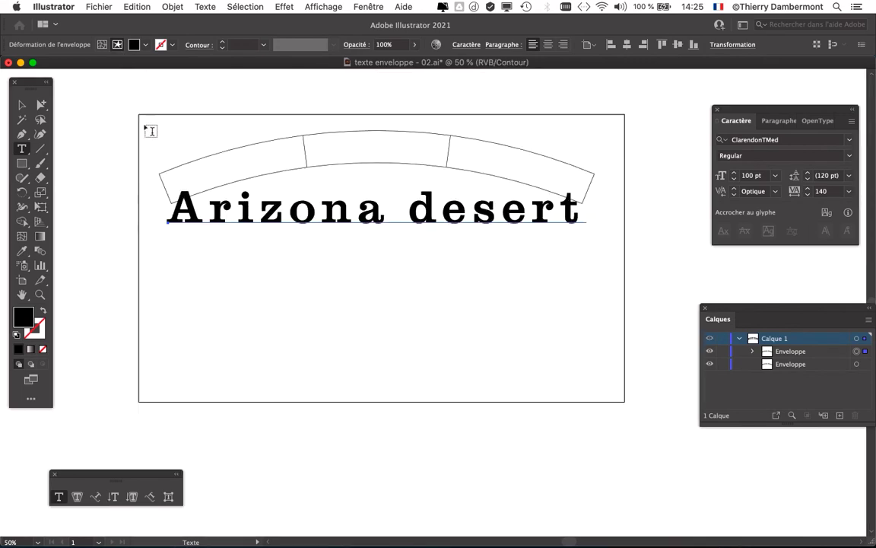
- Replace the copy's text with "welcome to our new hotel"
left_click_drag(172, 205, 584, 209)
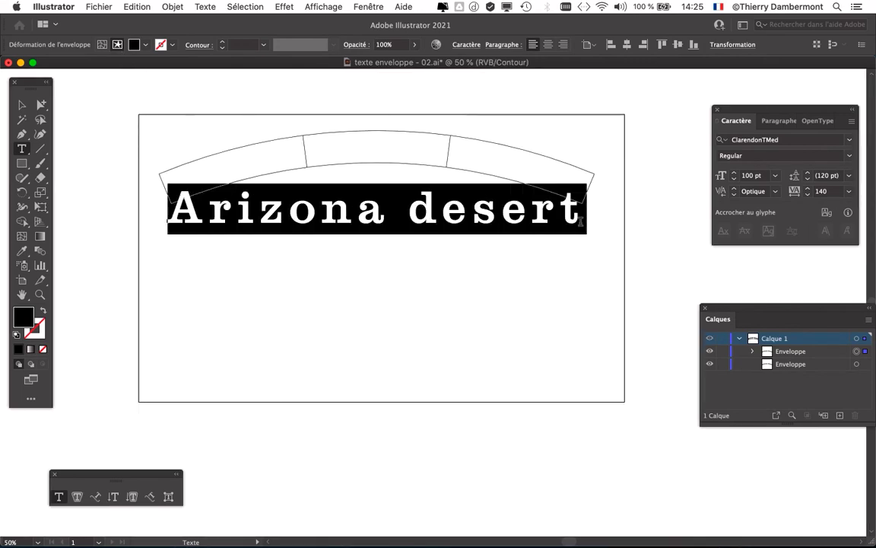
type("wel")
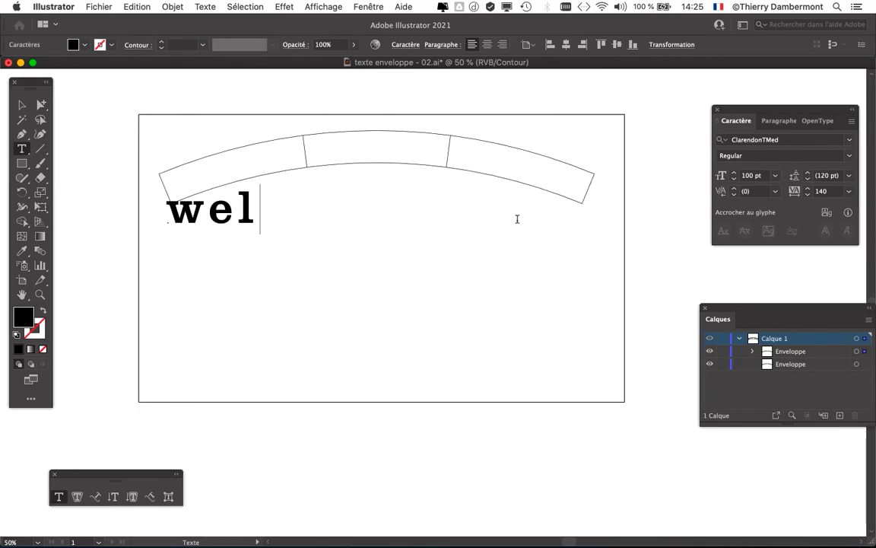
type("come")
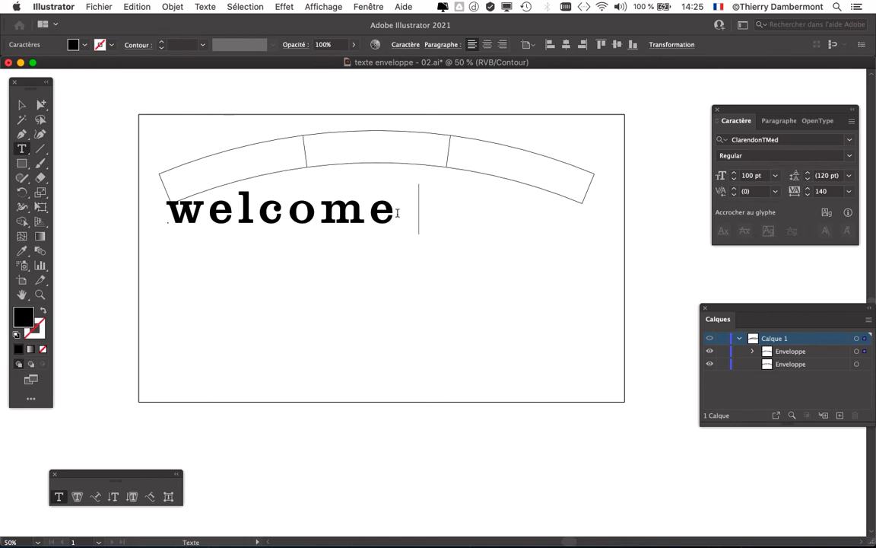
type(" to ou")
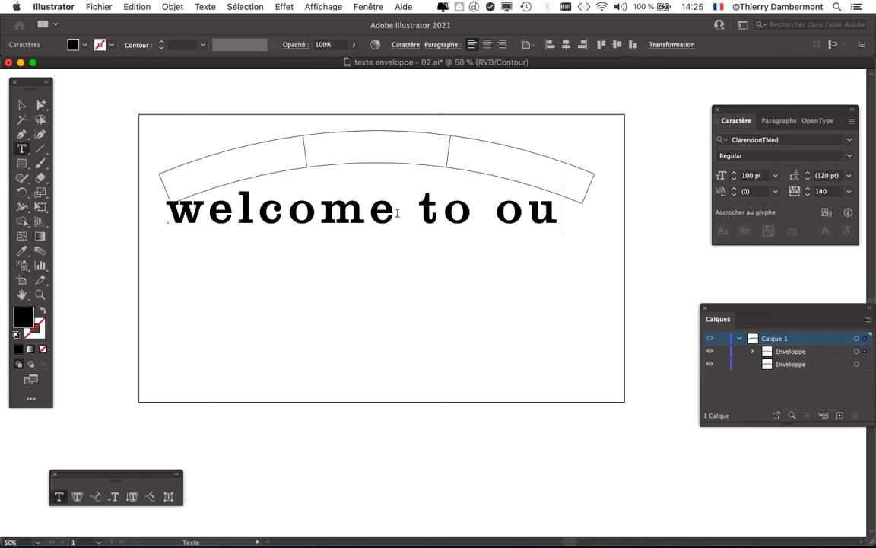
type("r new")
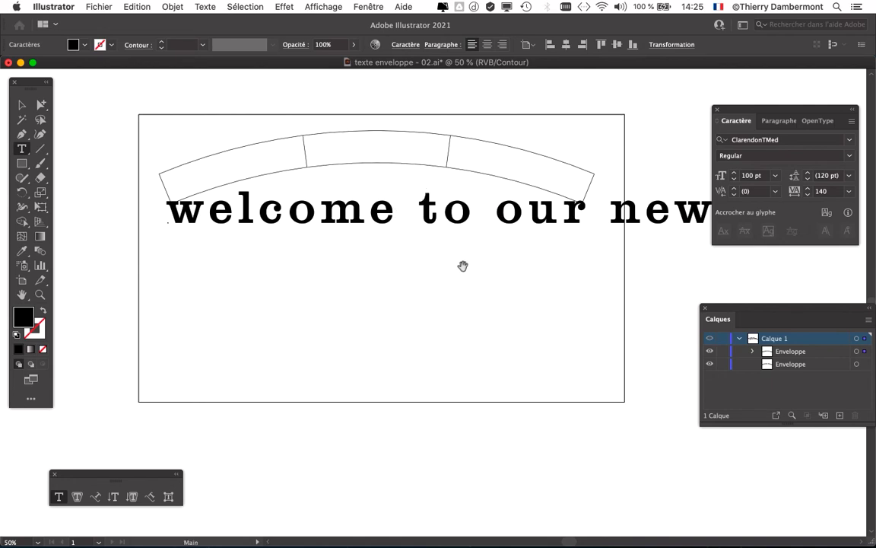
scroll(462, 263, "down", 1)
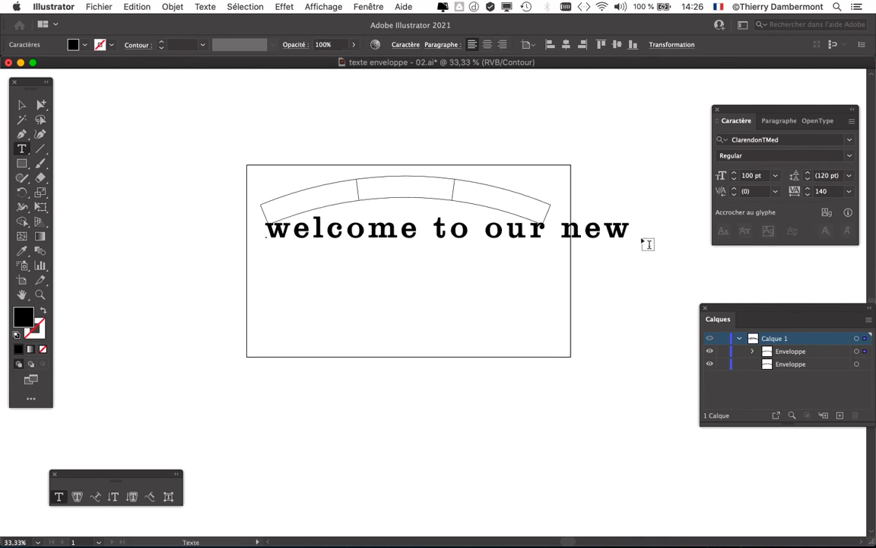
type("hote")
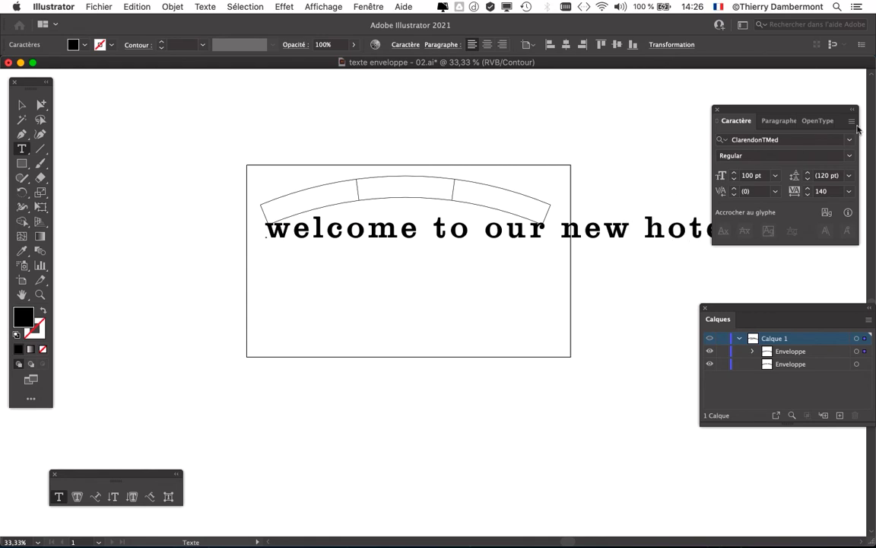
- Set the second line's font size to 60 pt, return to the preview display and deselect the text
left_click_drag(760, 110, 455, 313)
left_click_drag(266, 231, 650, 264)
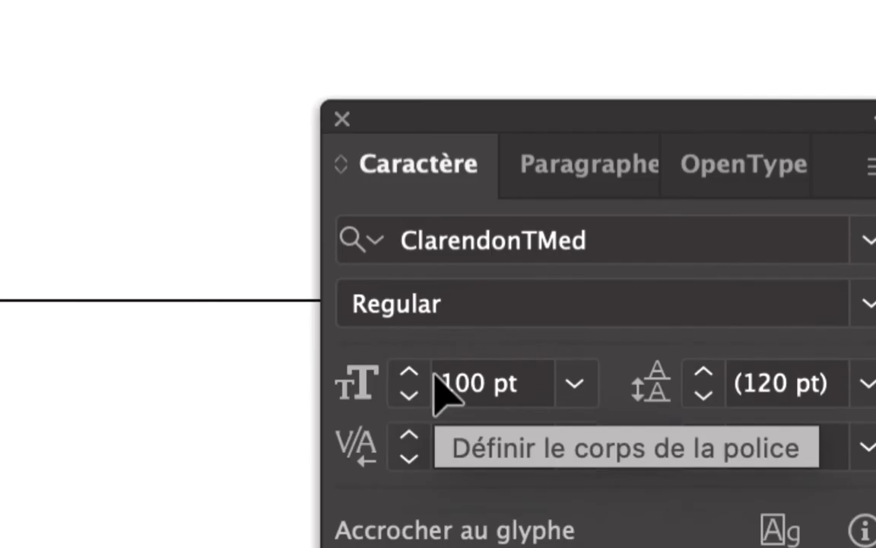
left_click(431, 380)
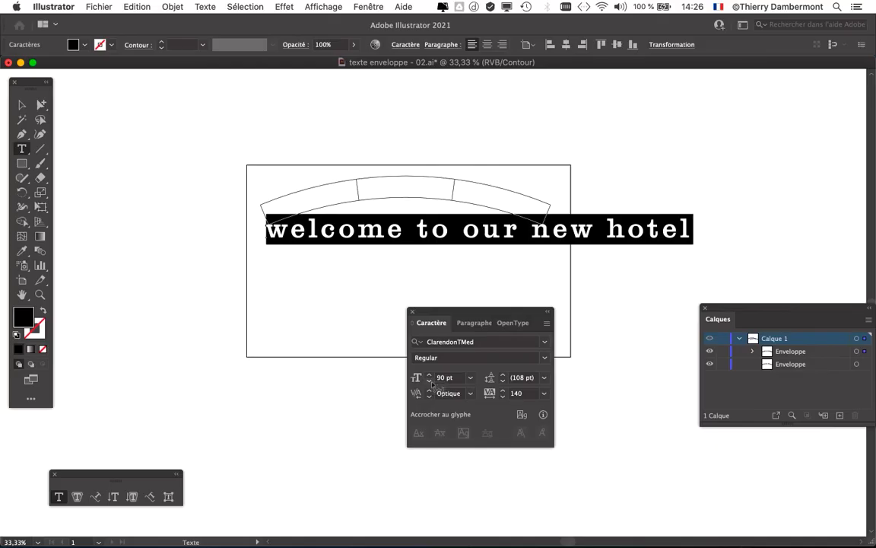
left_click(430, 381)
left_click(430, 381)
left_click(430, 381)
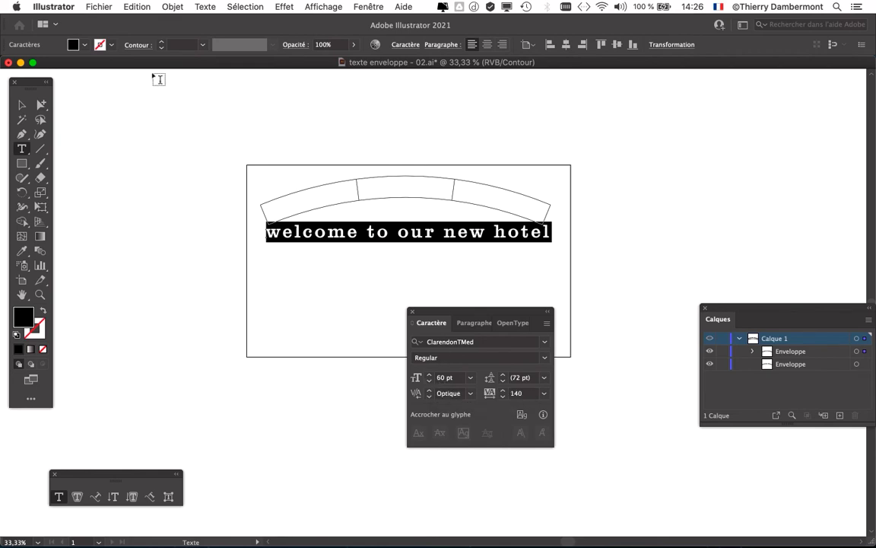
key("super+y")
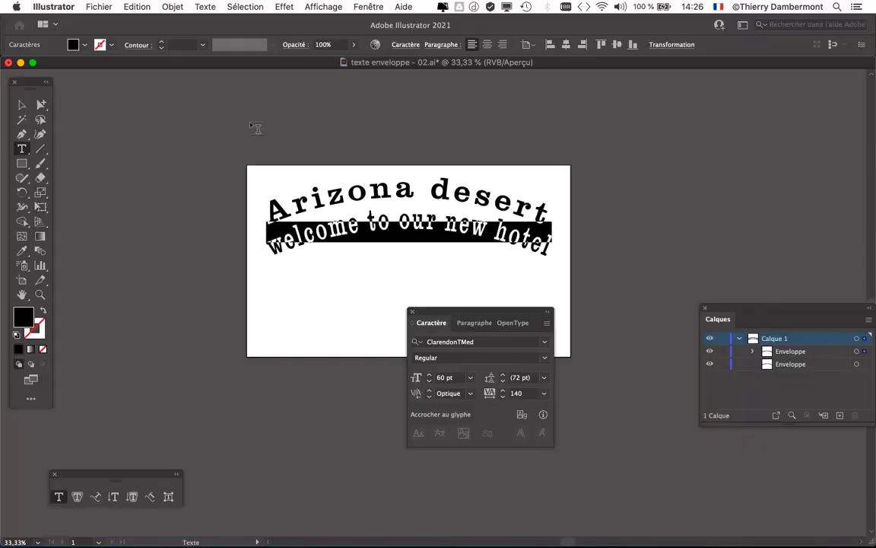
left_click(21, 106)
left_click_drag(430, 314, 644, 214)
left_click(417, 271)
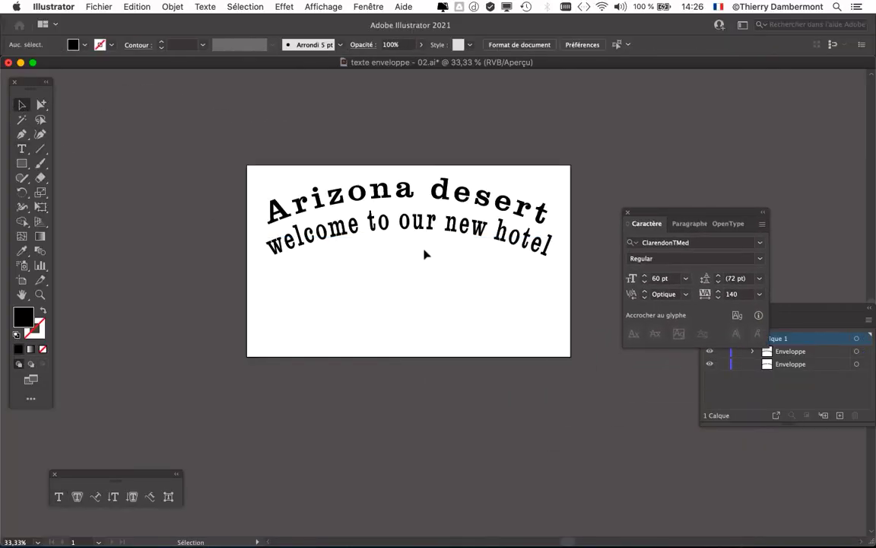
- Reopen the second line's envelope content and set all of its text to 30 pt
scroll(424, 254, "up", 1)
left_click_drag(469, 247, 353, 256)
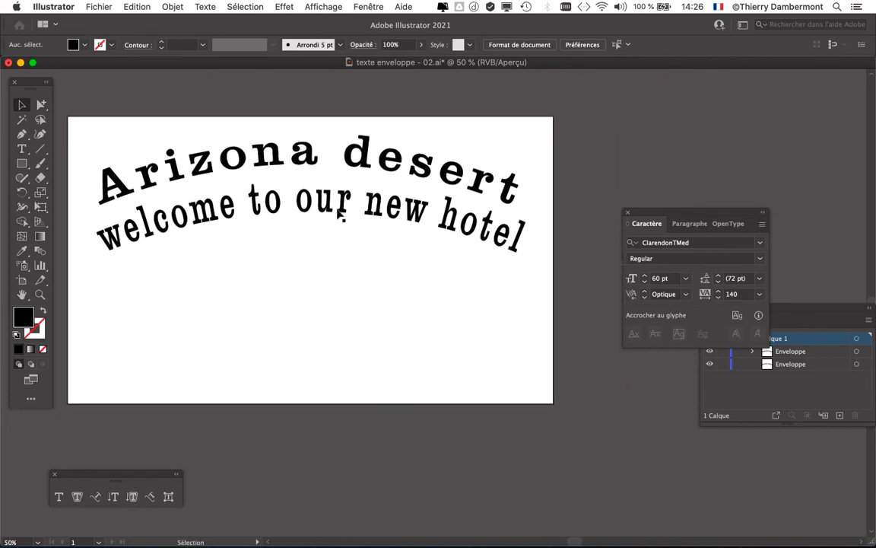
left_click(340, 216)
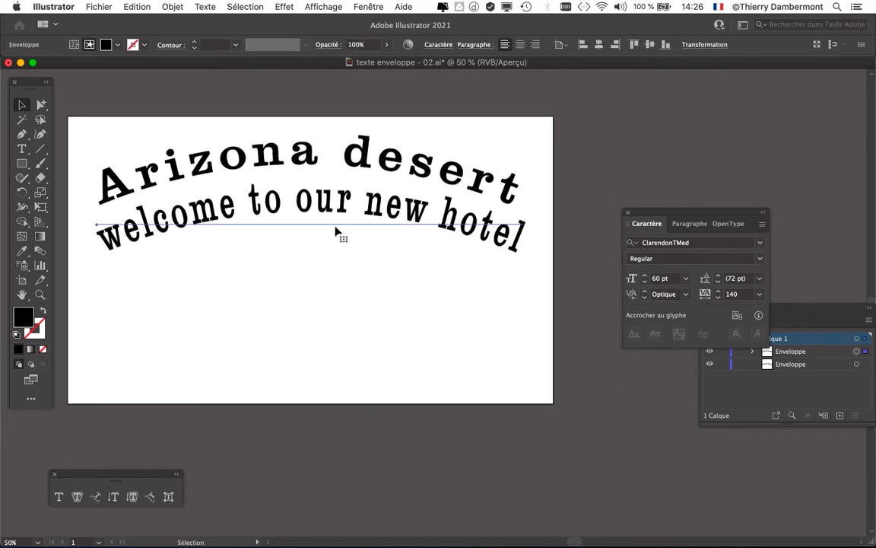
left_click(74, 46)
left_click(89, 47)
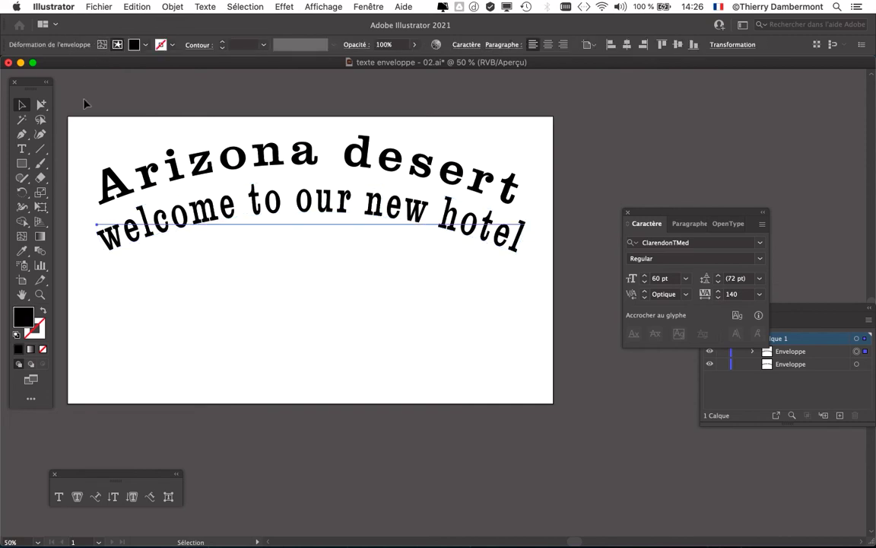
left_click(22, 148)
left_click_drag(98, 219, 620, 268)
left_click(644, 283)
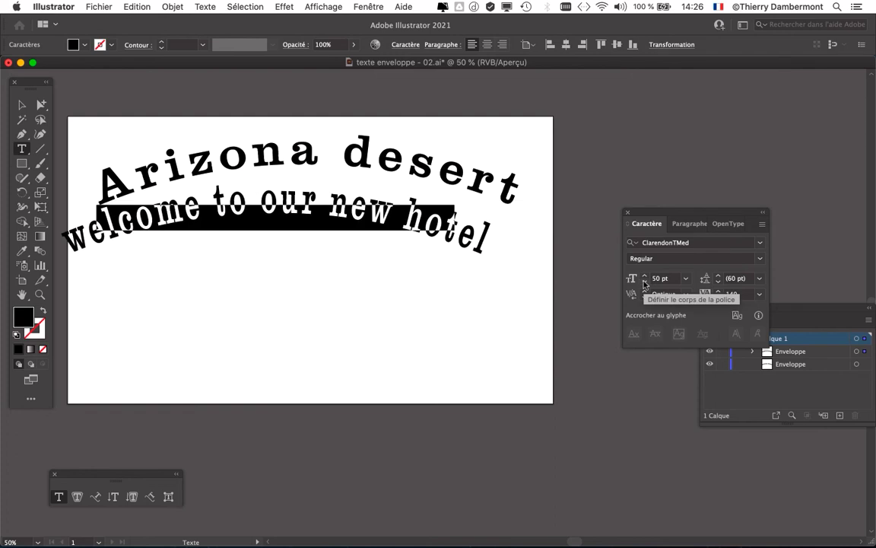
left_click(644, 283)
left_click(644, 283)
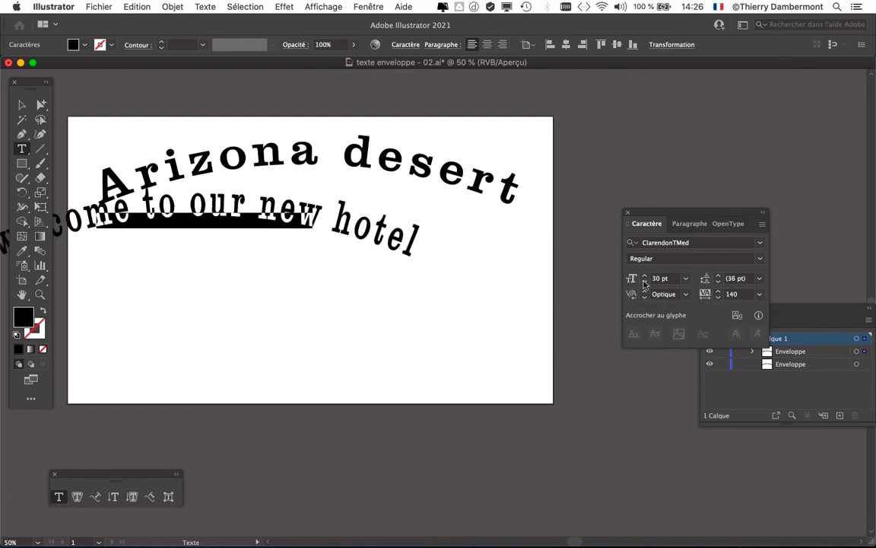
- Move the shrunken second line horizontally back to the centre beneath the title and deselect it
left_click(22, 104)
left_click_drag(251, 226, 346, 223)
left_click(114, 114)
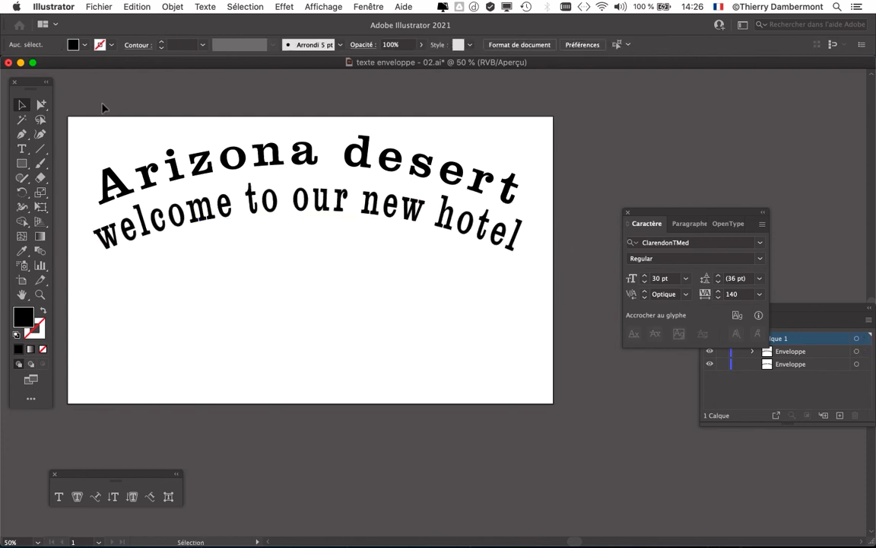
- Scale the second line's envelope down about its centre with Free Transform so it is narrower than the title
left_click(274, 196)
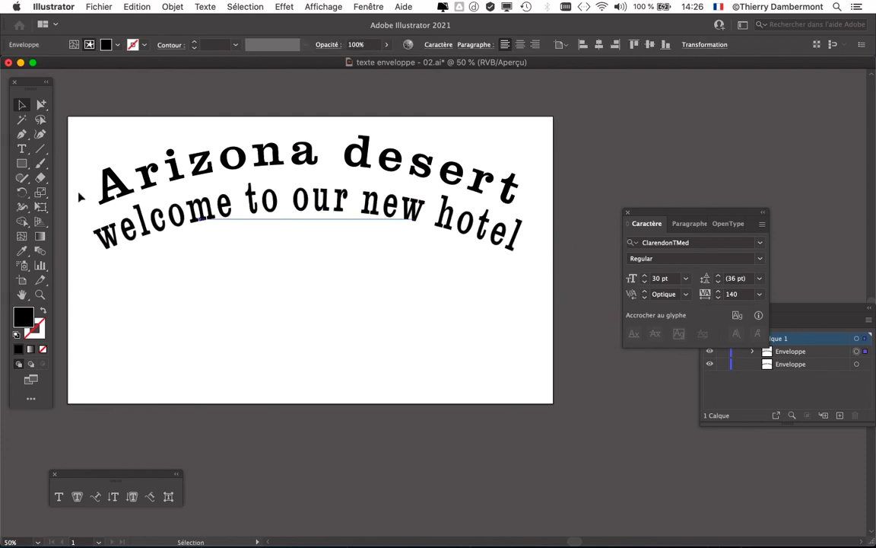
left_click(41, 207)
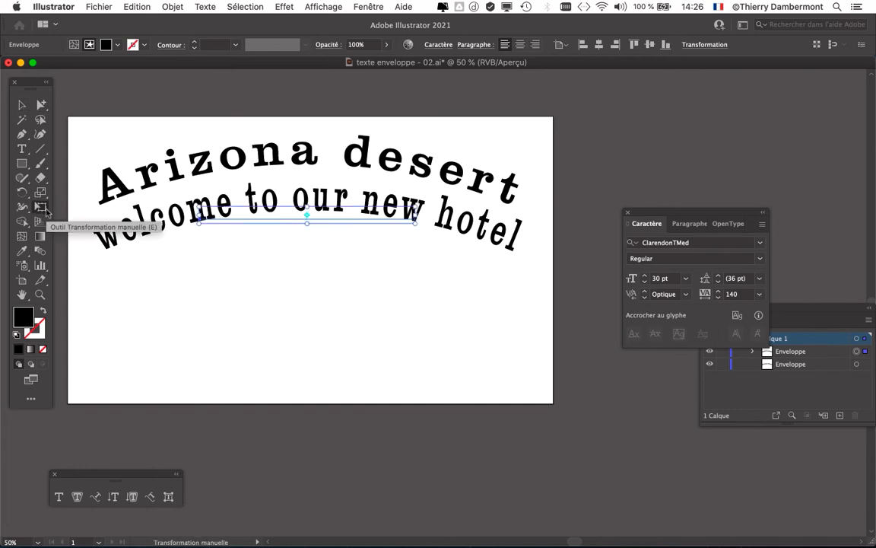
left_click(22, 105)
left_click(74, 44)
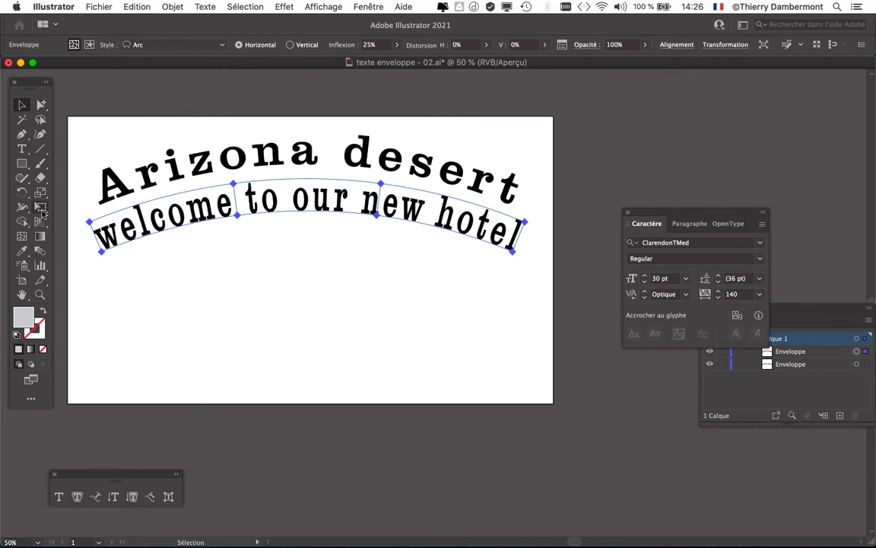
left_click(41, 207)
left_click_drag(90, 181, 130, 190)
key("v")
left_click(209, 216)
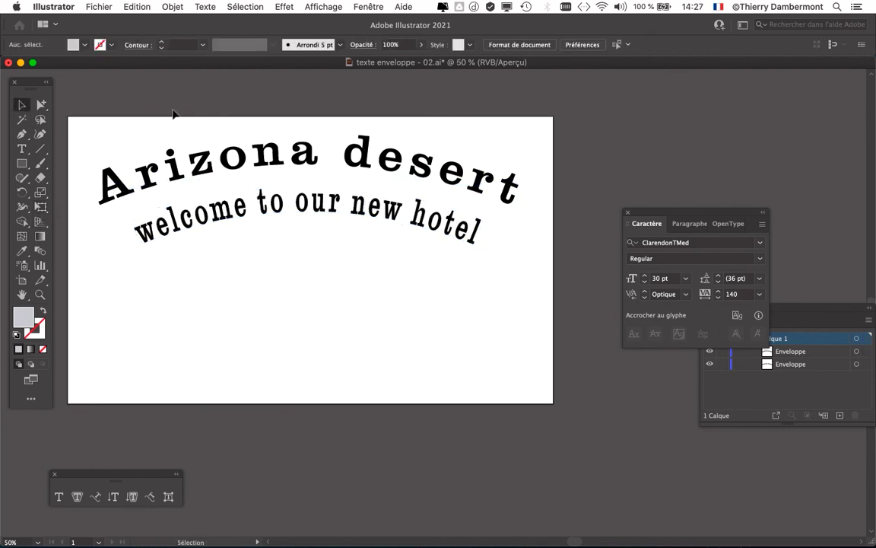
- Save the document as a new version named "texte enveloppe - 03.ai" in Adobe Illustrator format
left_click(99, 6)
left_click(134, 120)
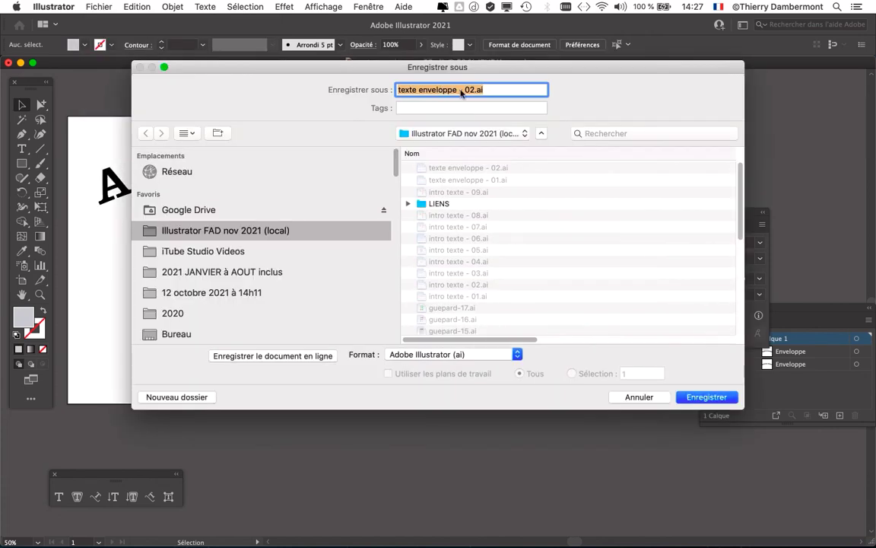
left_click(470, 91)
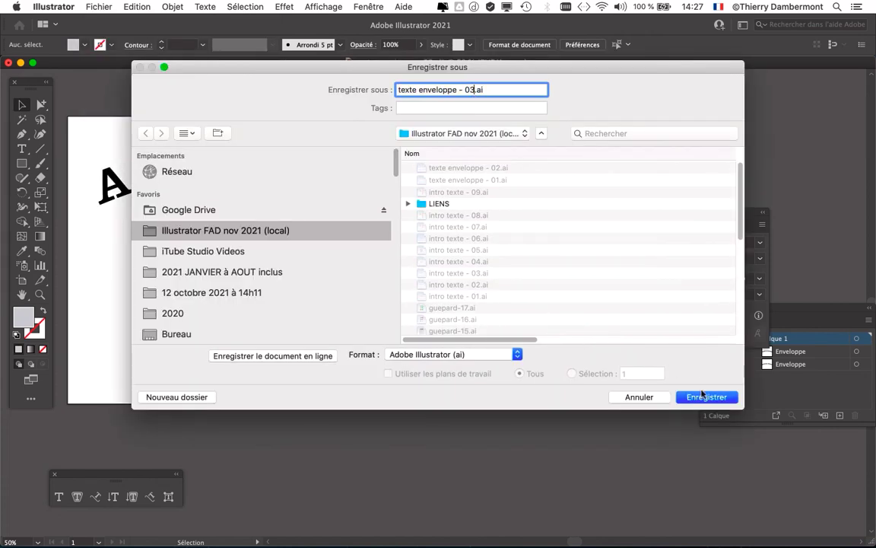
key("Return")
left_click(582, 437)
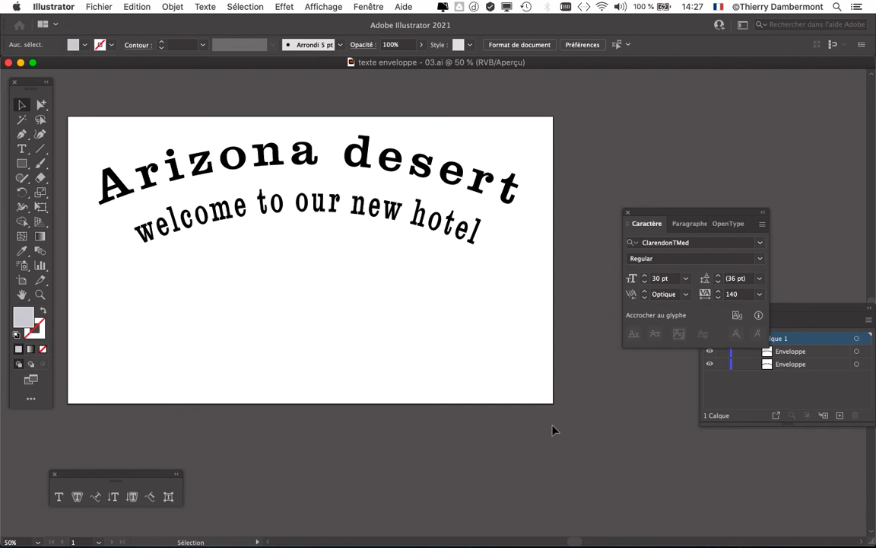
- Switch the "Arizona desert" title to content editing and change its fill, trying red and settling on green
left_click_drag(494, 340, 530, 378)
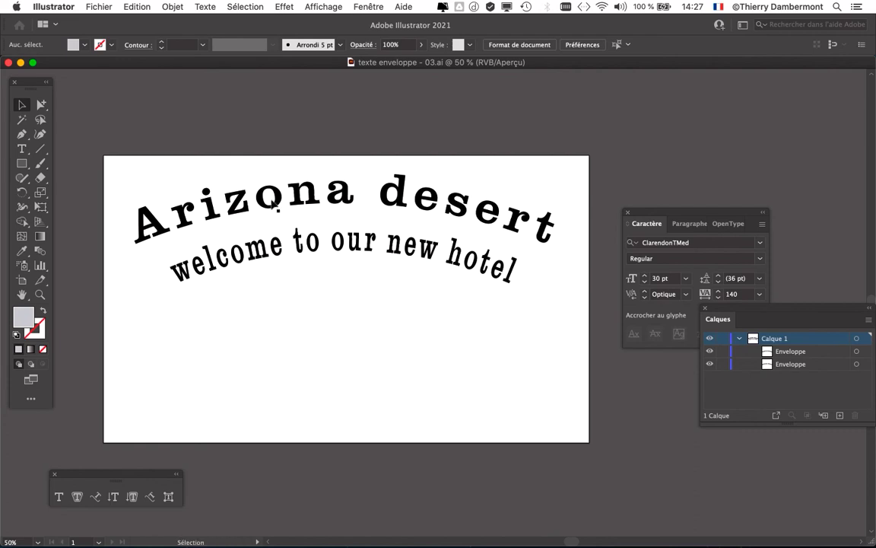
left_click(203, 217)
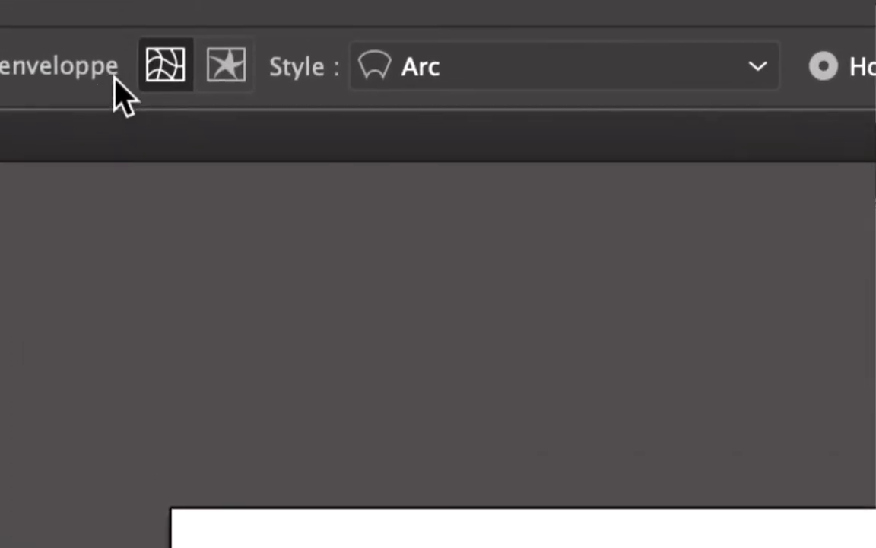
left_click(138, 77)
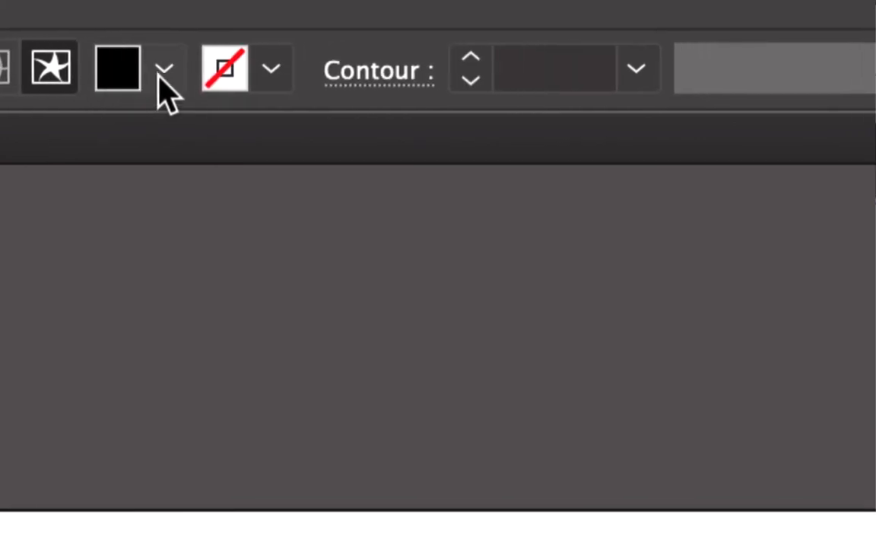
left_click(256, 67)
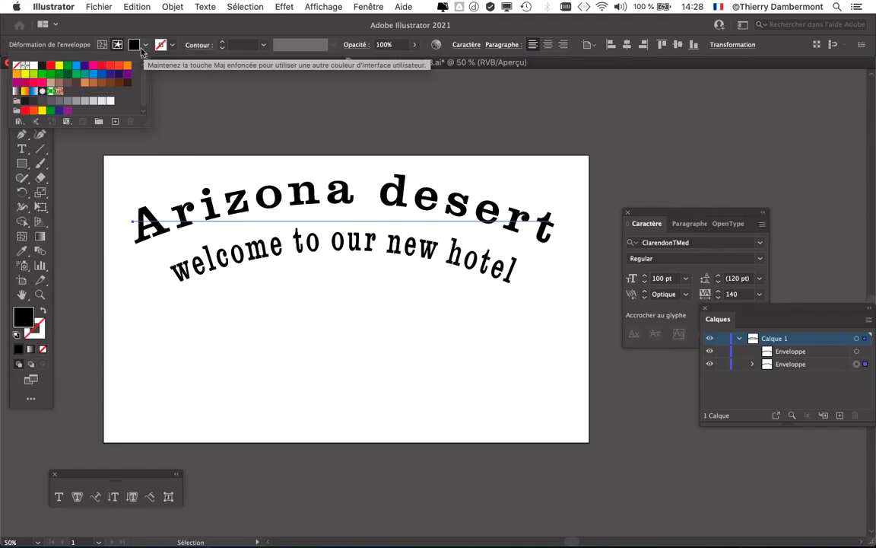
left_click(111, 156)
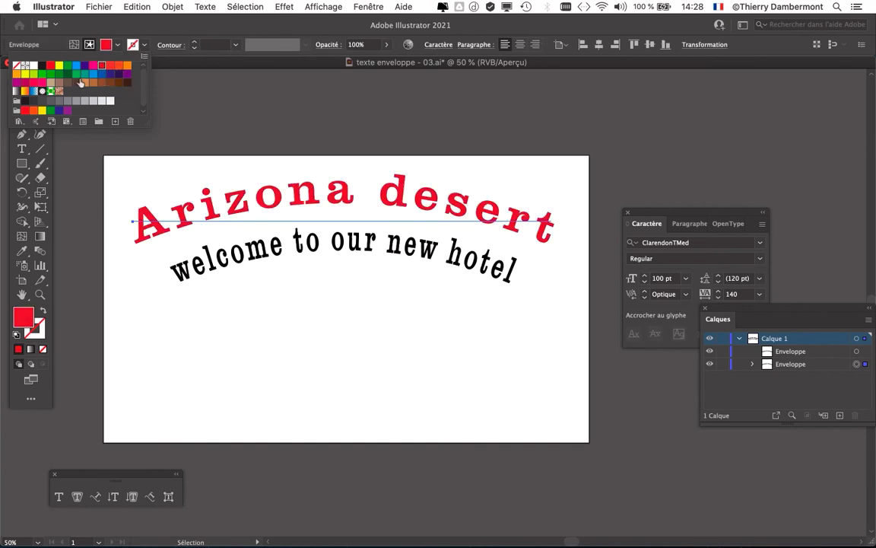
left_click(76, 74)
- Show the Swatches (Nuancier) panel and recolour the title's fill from it, trying red and settling on orange
left_click(360, 4)
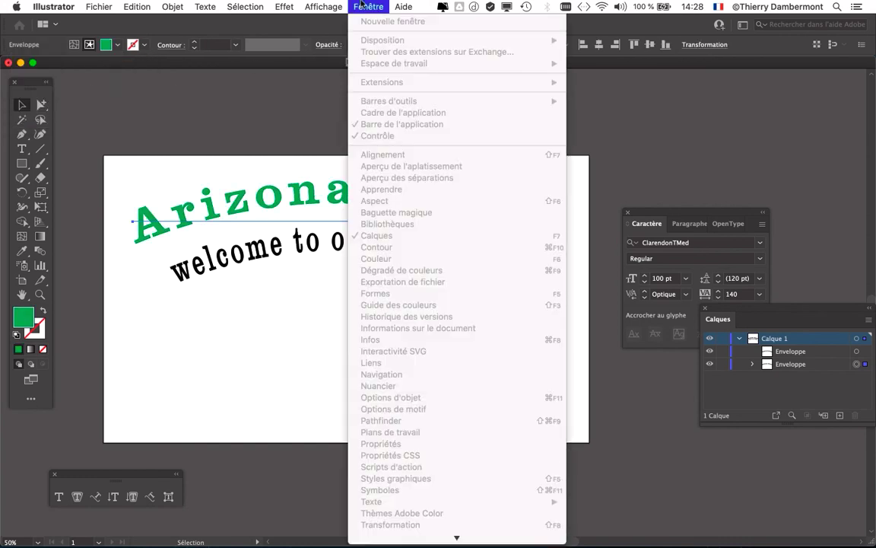
left_click(377, 4)
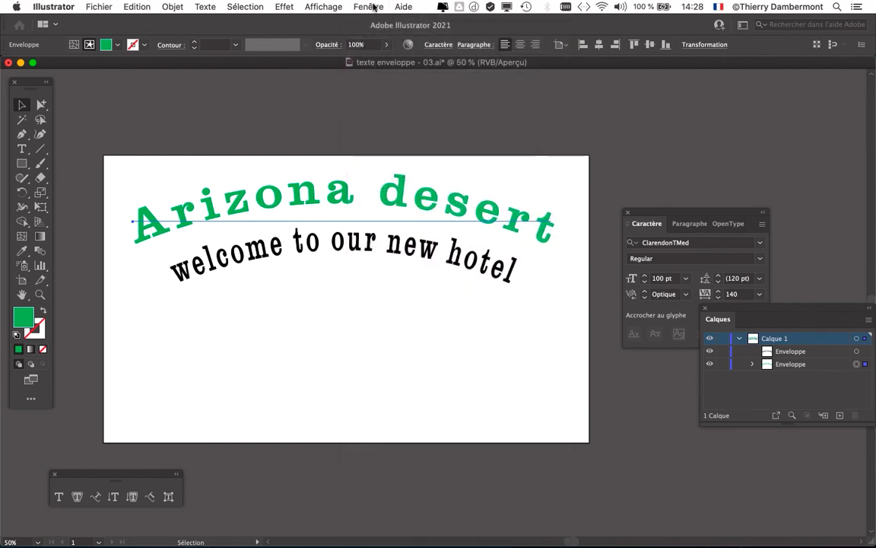
left_click(366, 6)
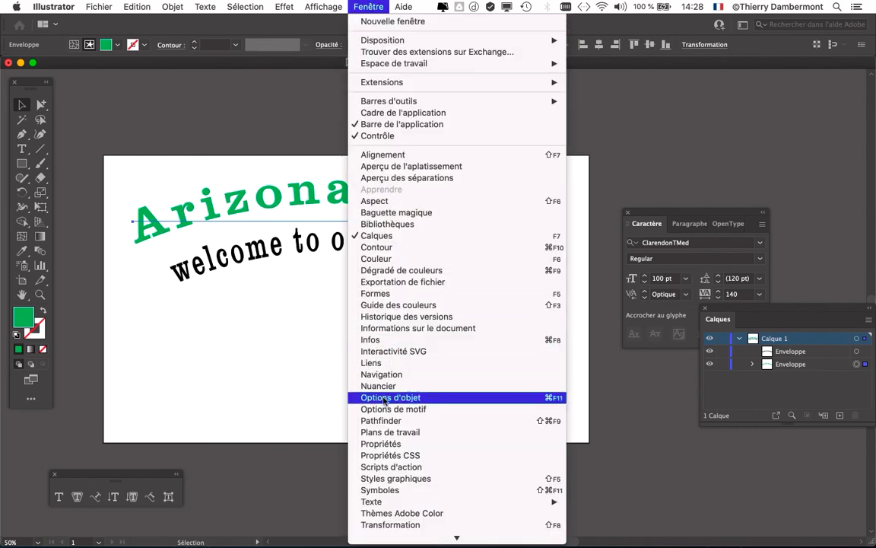
left_click(415, 386)
left_click_drag(567, 351, 609, 81)
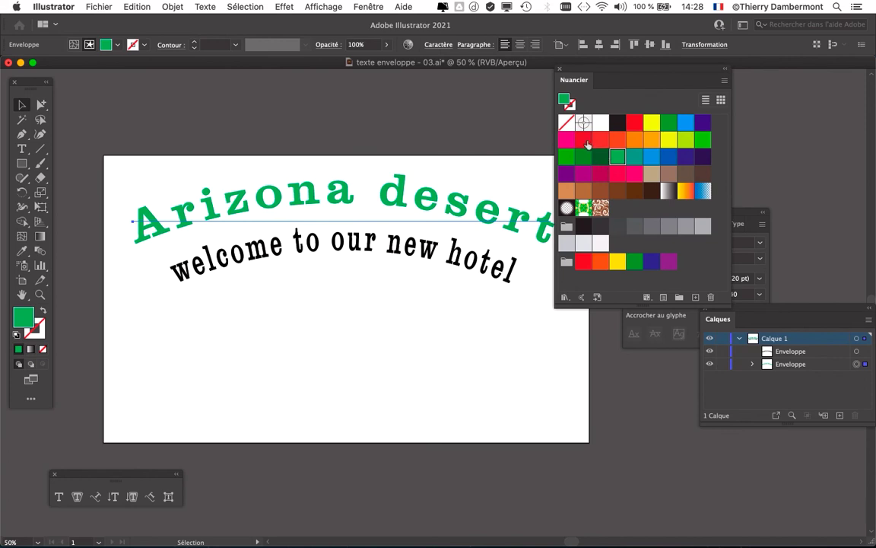
left_click(584, 140)
left_click(651, 140)
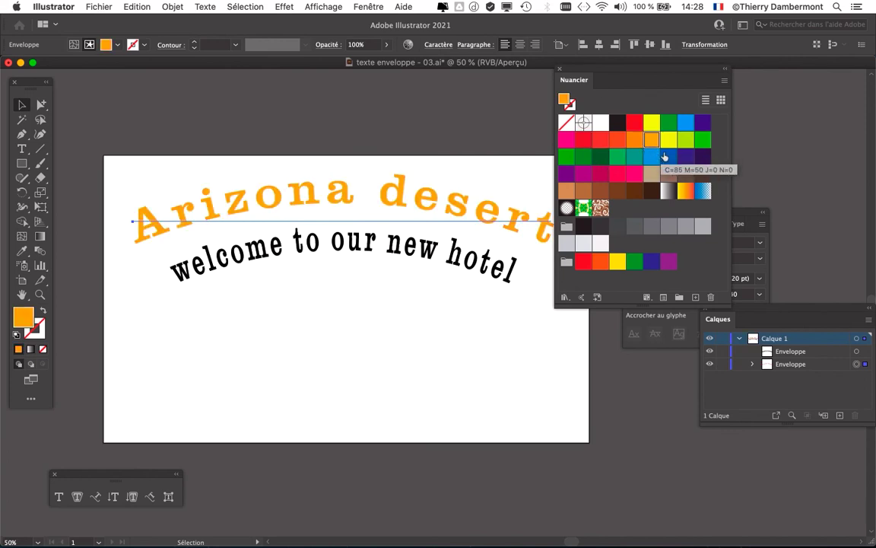
- Recolour the title's fill teal, then switch to full-screen mode with the menu bar and move the Swatches (Nuancier) panel clear of the artwork
left_click(636, 157)
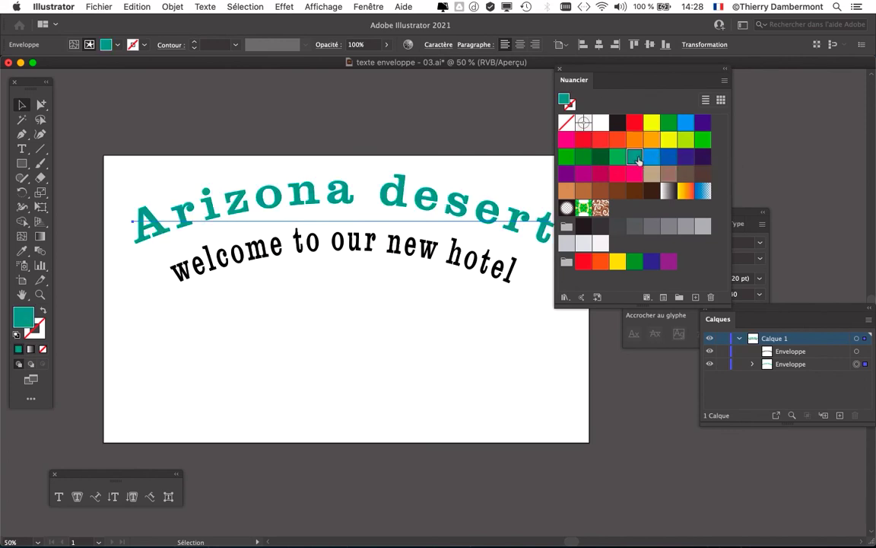
mouse_move(623, 60)
left_mouse_down()
mouse_move(719, 63)
mouse_move(625, 64)
left_mouse_up()
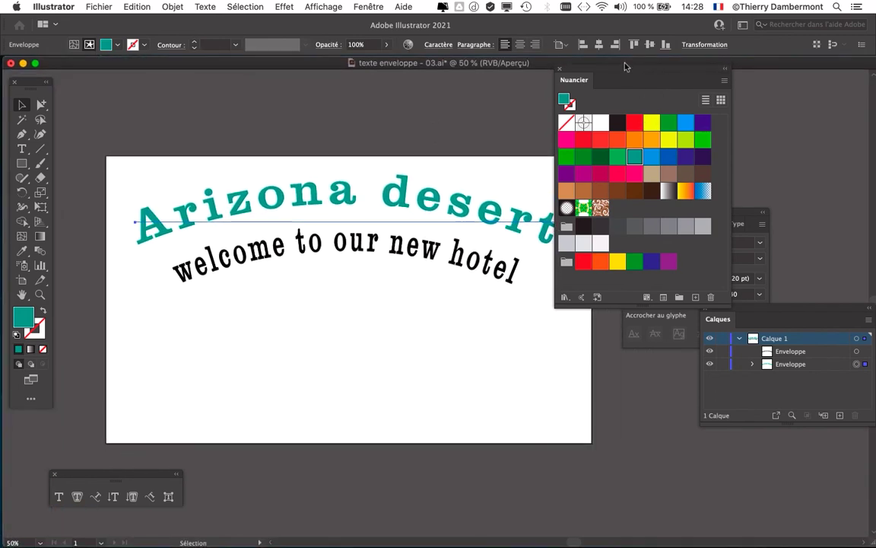
key("f")
left_click_drag(441, 197, 421, 162)
left_click_drag(582, 72, 673, 72)
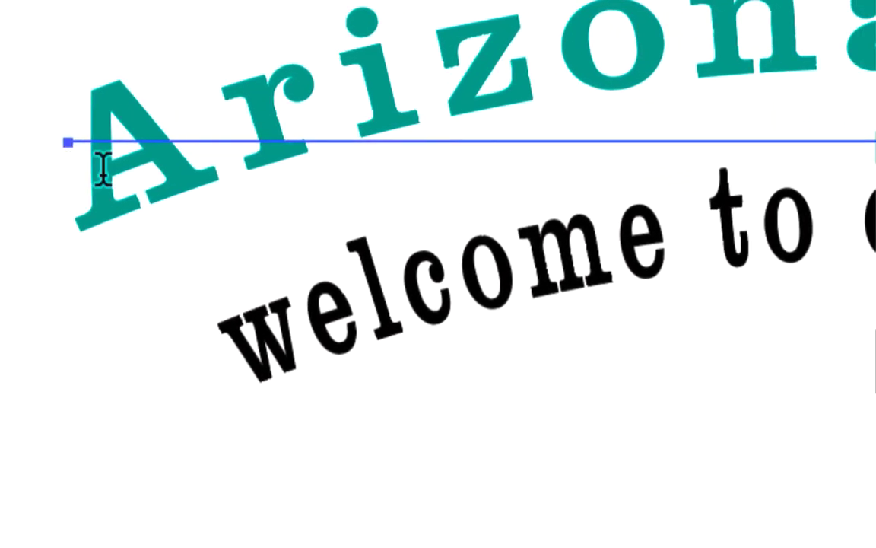
- Select only the letter "A" of "Arizona" as live text, fill it with the "Magenta CMJN" swatch and deselect it
left_click_drag(192, 152, 102, 164)
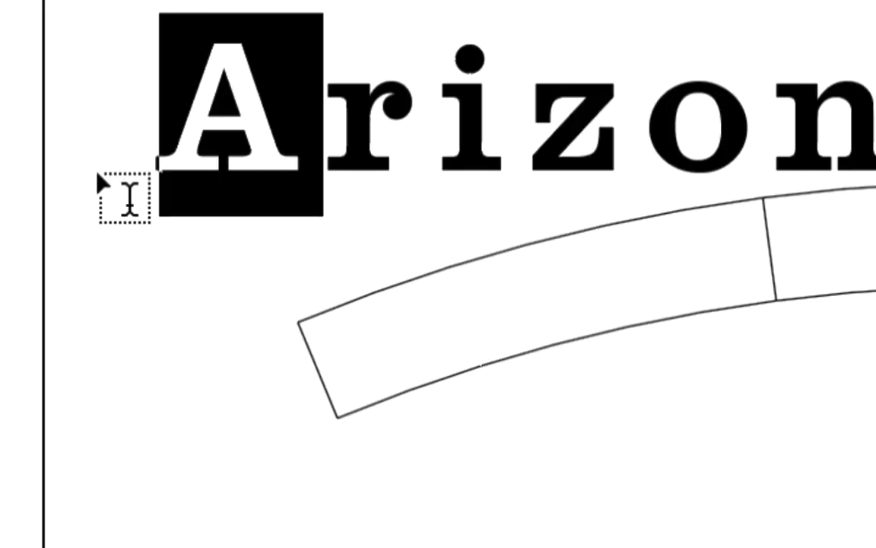
left_click(298, 122)
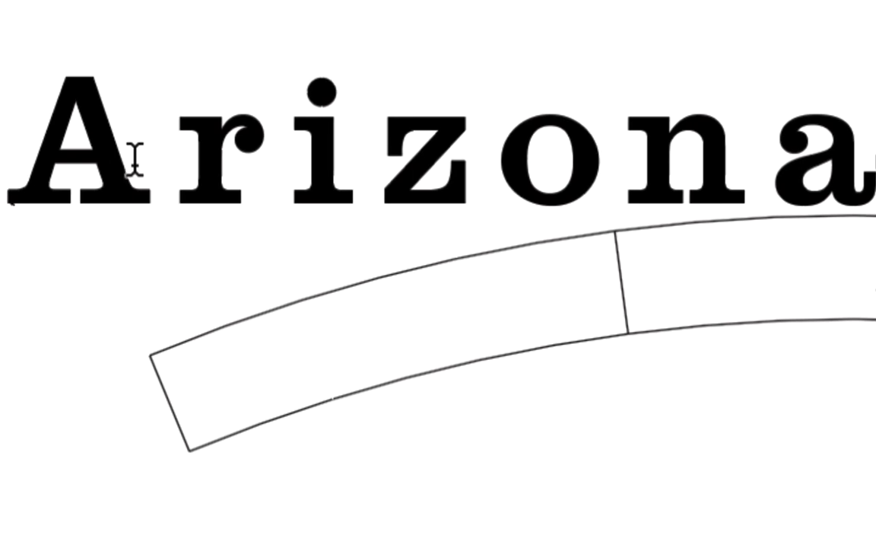
left_click_drag(136, 158, 59, 184)
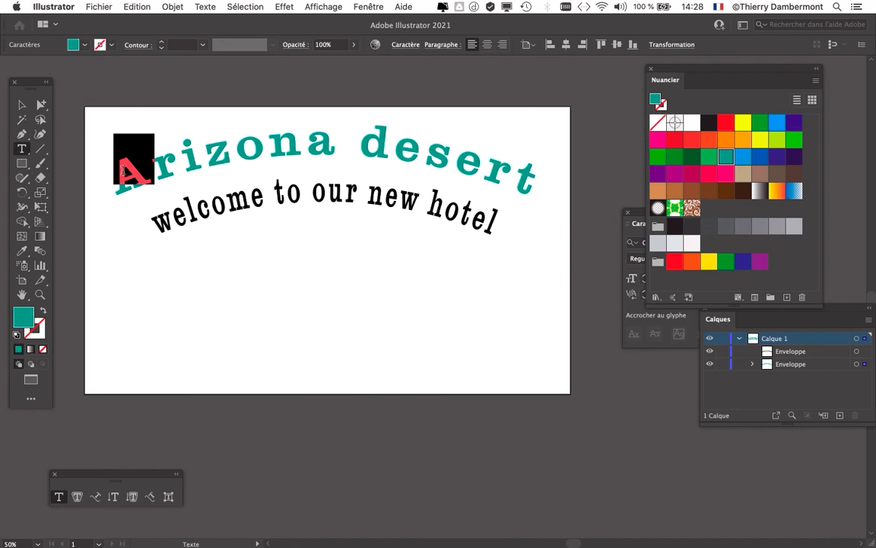
scroll(118, 171, "up", 1)
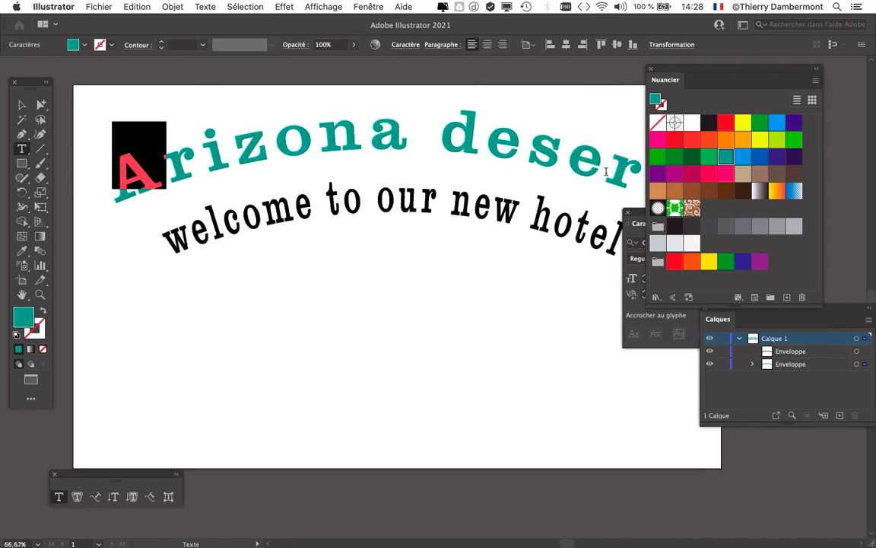
left_click(657, 139)
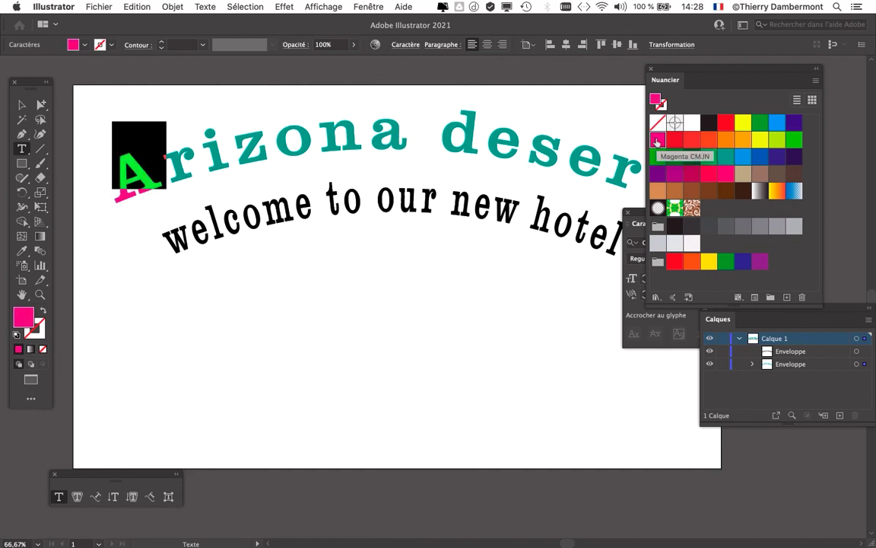
scroll(104, 167, "up", 2)
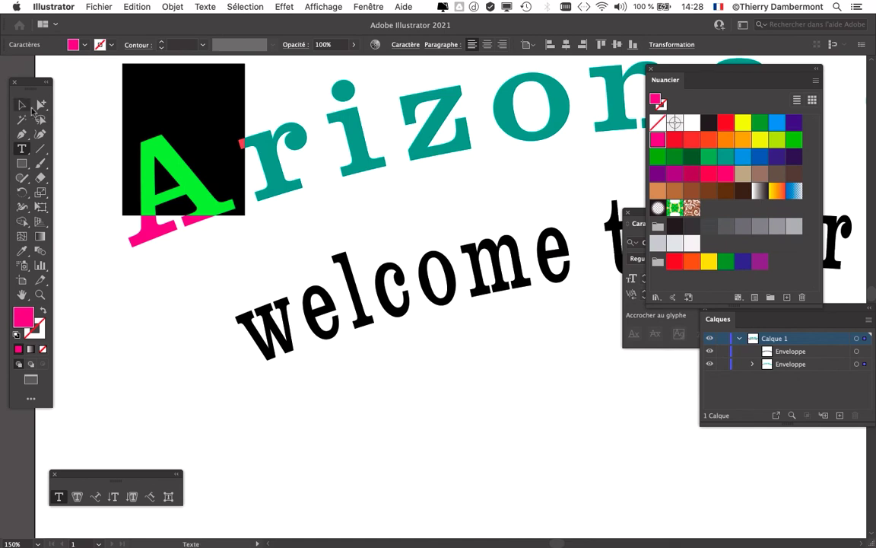
left_click(21, 104)
left_click(81, 208)
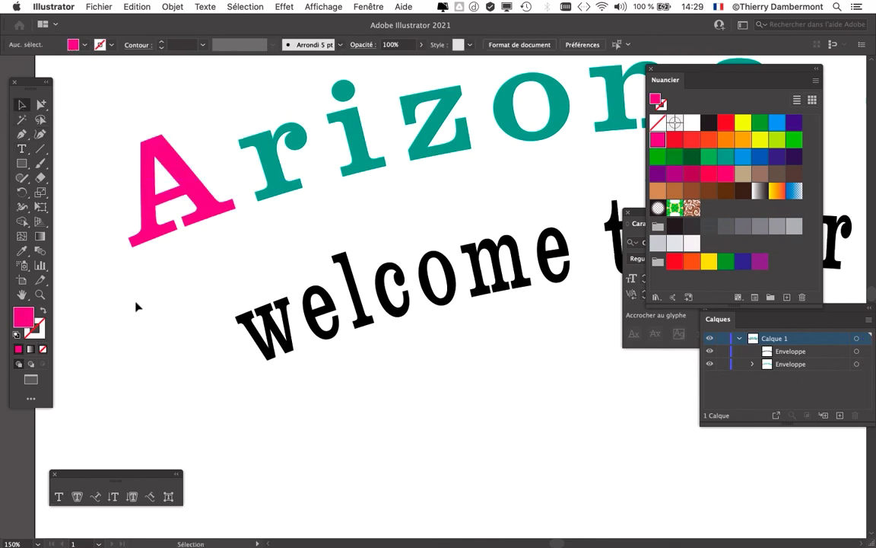
- Select both curved text lines and move them together slightly lower on the artboard, then deselect them
scroll(136, 306, "down", 2)
scroll(136, 306, "down", 1)
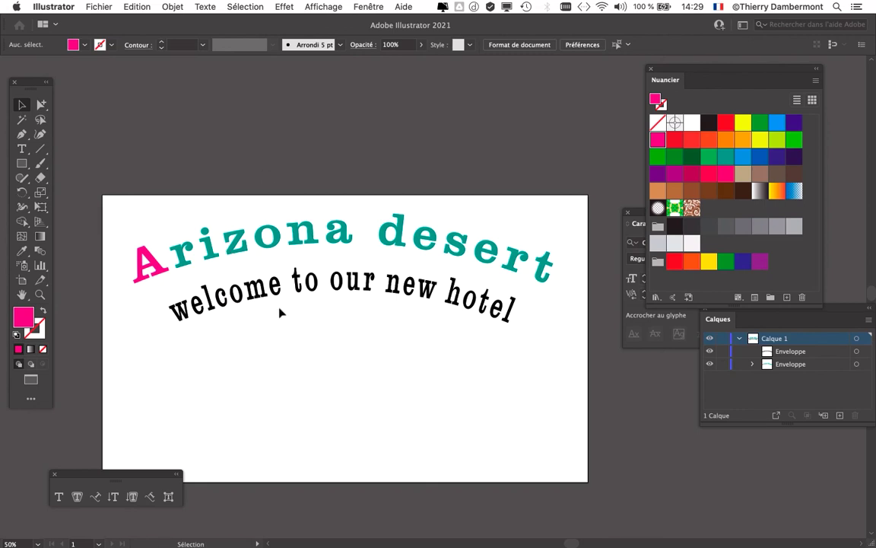
left_click_drag(261, 183, 329, 333)
left_click_drag(344, 292, 344, 353)
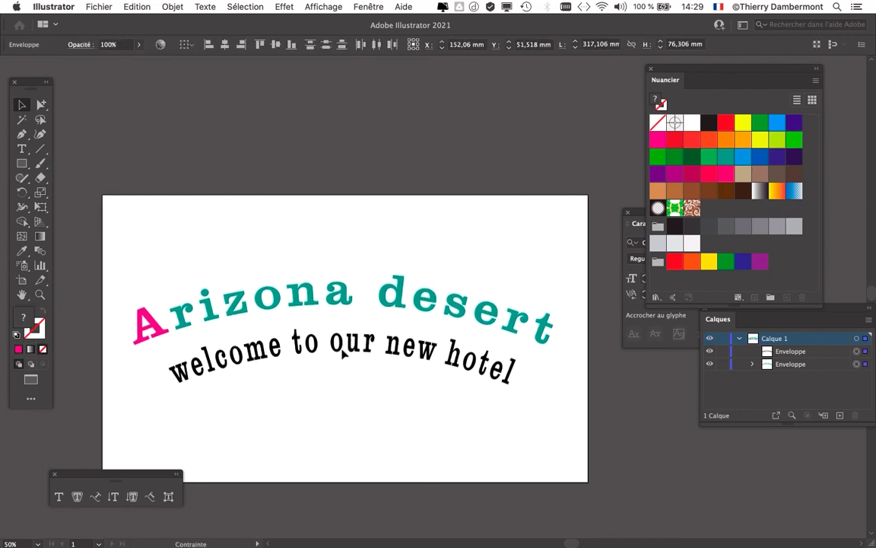
left_click_drag(342, 307, 305, 180)
left_click(333, 134)
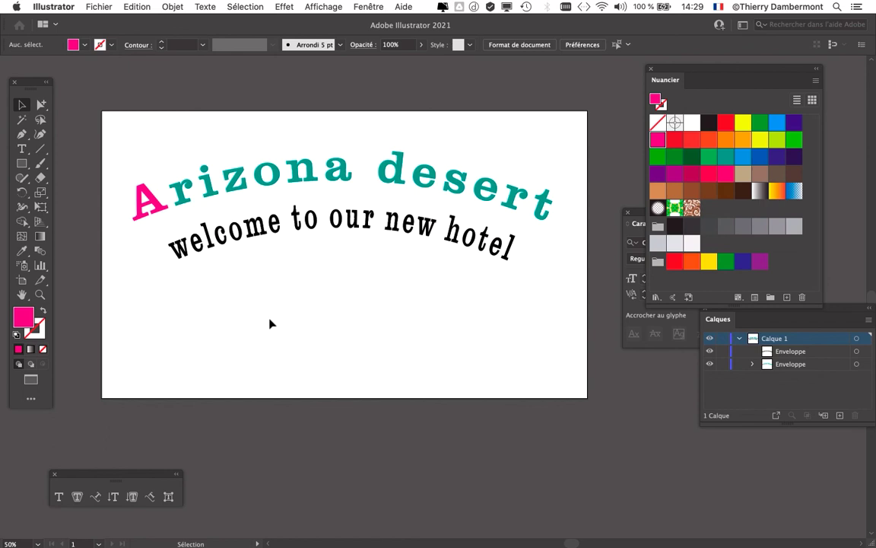
- Save the document as a new version named "texte enveloppe - 04.ai" in Adobe Illustrator format
left_click(98, 7)
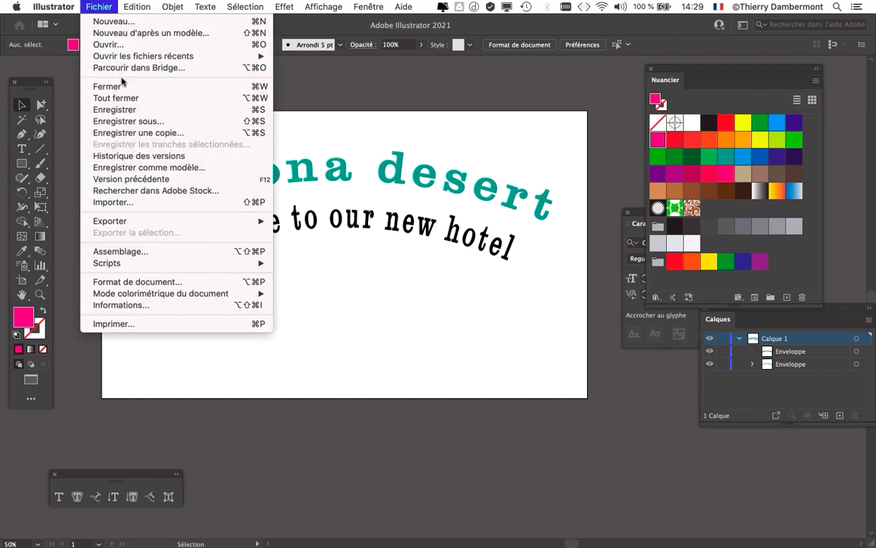
left_click(137, 121)
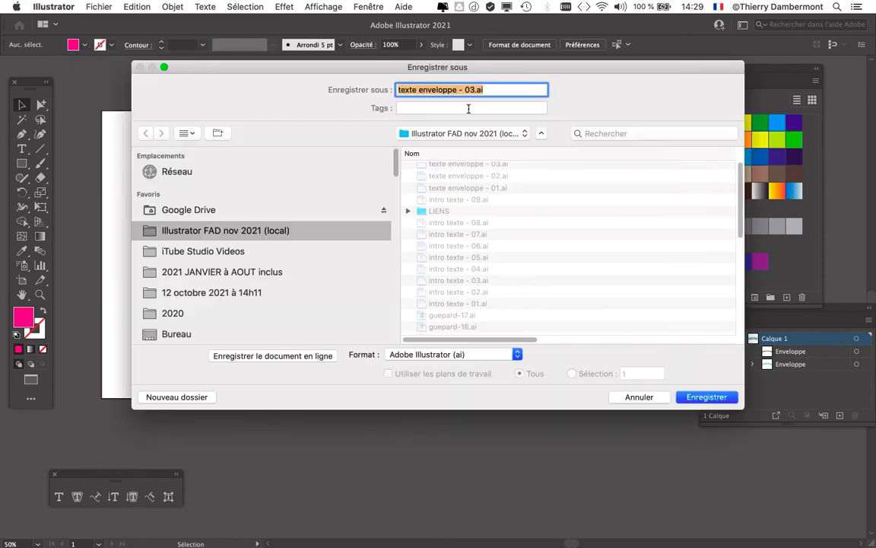
left_click(465, 89)
left_click_drag(470, 90, 474, 91)
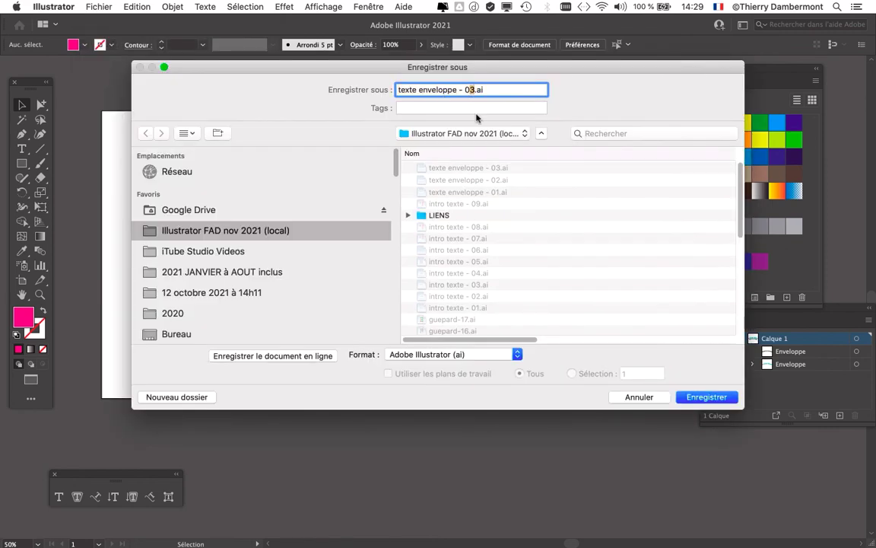
type("4")
key("Return")
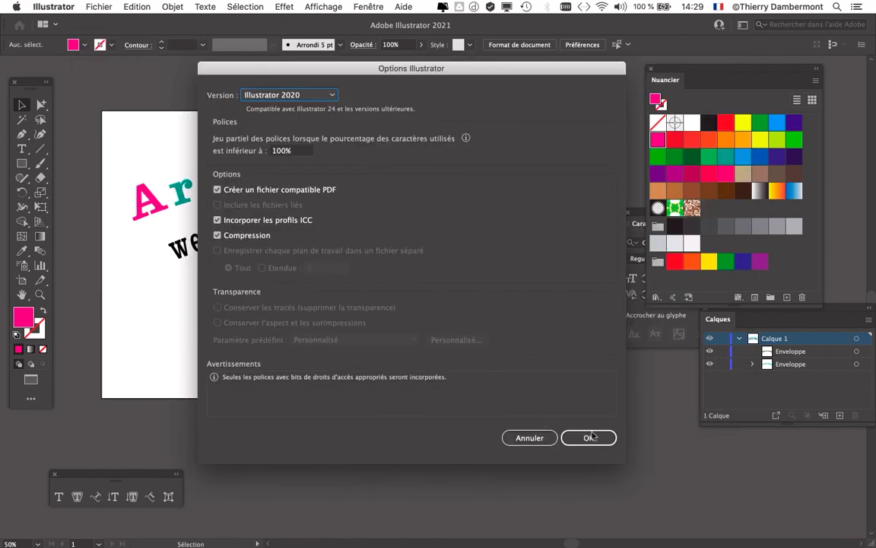